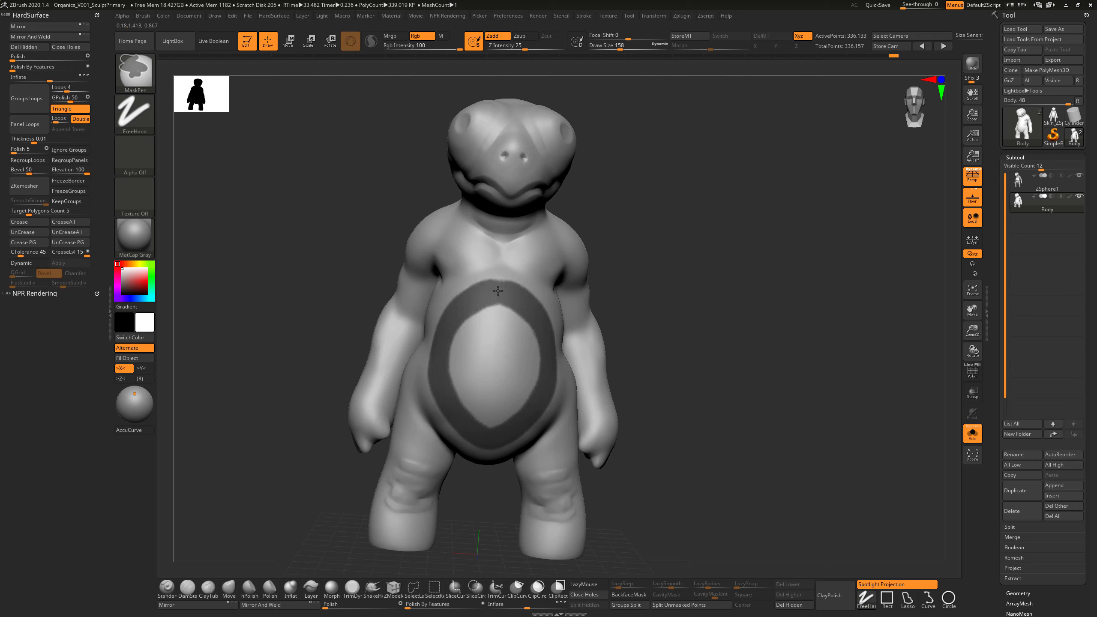
Paint the ring-shaped belly mask into a solid oval covering the whole front of the belly.
mouse_move(516, 310)
right_mouse_down("ctrl")
mouse_move(533, 375)
mouse_move(538, 365)
right_mouse_up("ctrl")
right_click_drag(622, 361, 679, 371)
right_click_drag(679, 371, 674, 363, "alt")
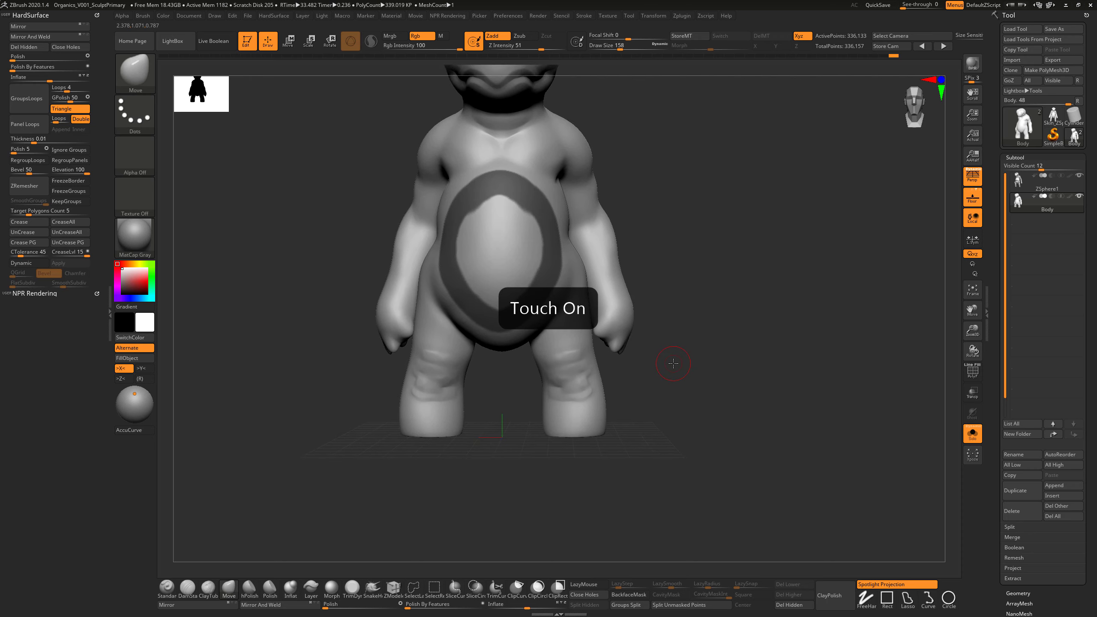
right_click_drag(705, 270, 749, 305, "ctrl")
right_click_drag(748, 305, 778, 384, "alt")
right_click_drag(767, 314, 734, 312)
mouse_move(544, 387)
left_mouse_down("ctrl")
mouse_move(487, 342)
mouse_move(531, 279)
left_mouse_up("ctrl")
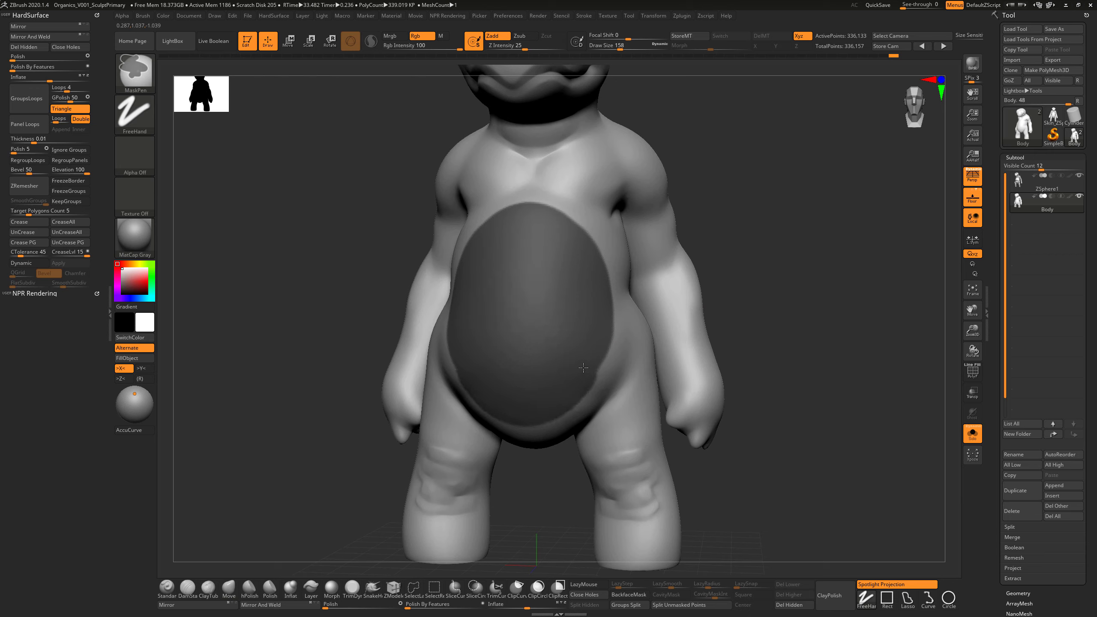
Refine the belly mask's side outline by unmasking and repainting parts of it, using a draw size of 90.
key("b")
key("m")
key("v")
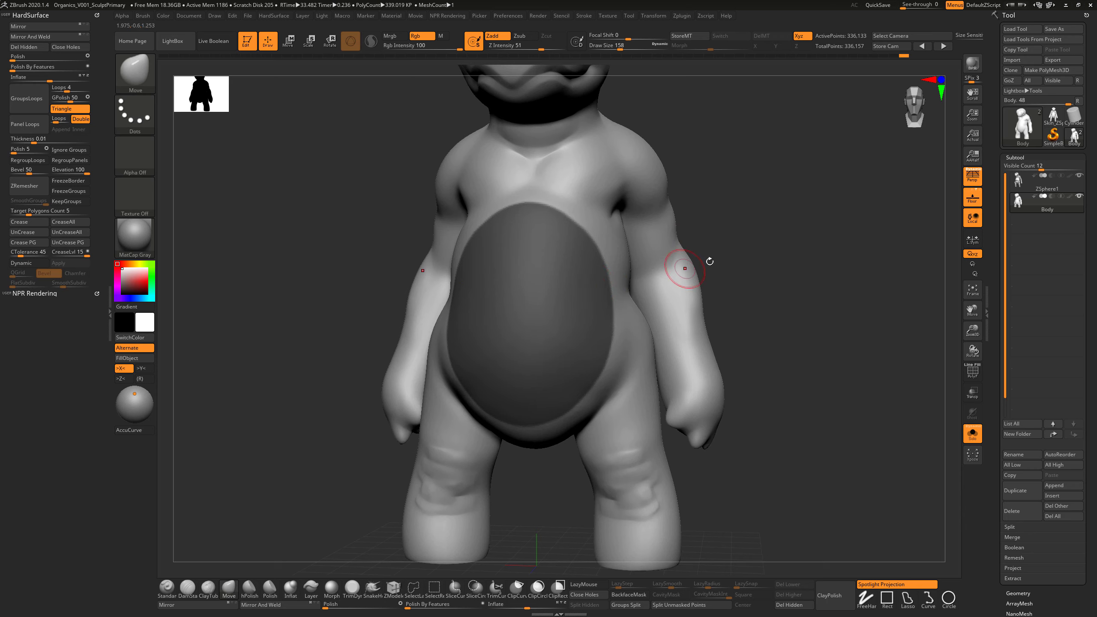
left_click_drag(708, 262, 668, 277)
left_click_drag(613, 374, 631, 304, "ctrl+alt")
left_click_drag(618, 248, 617, 242, "ctrl+alt")
left_click_drag(803, 228, 842, 229)
key("s")
left_click_drag(621, 349, 602, 363)
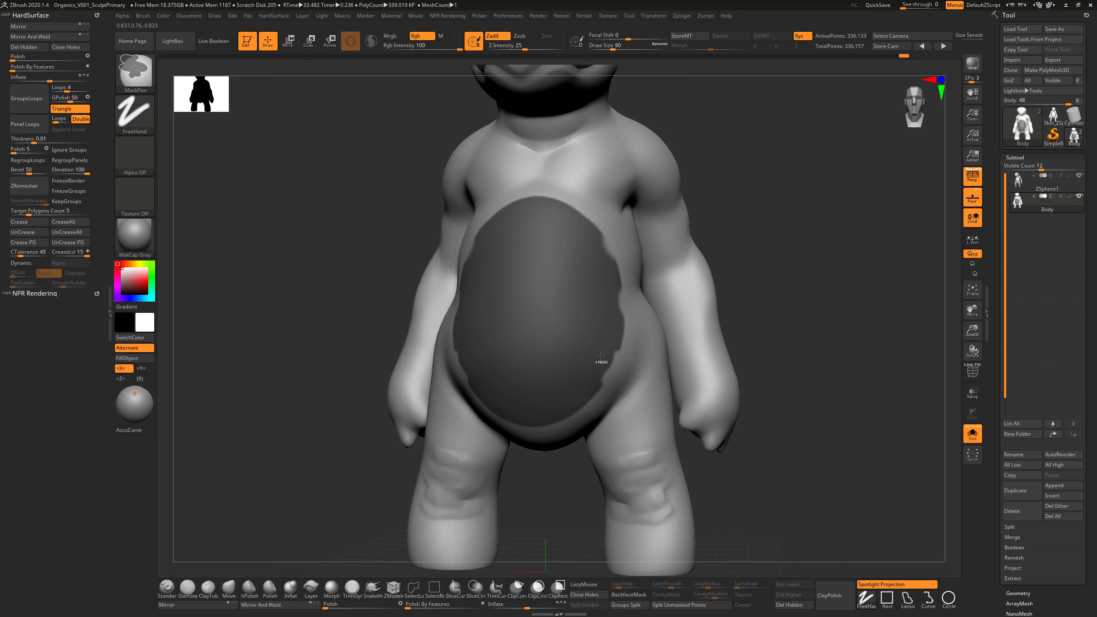
Invert the belly mask back and forth, ending with the belly masked.
left_click(776, 298, "ctrl")
left_click(777, 300, "ctrl")
left_click(777, 301, "ctrl")
left_click(778, 301, "ctrl")
left_click(777, 301, "ctrl")
left_click(778, 301, "ctrl")
left_click(778, 300, "ctrl")
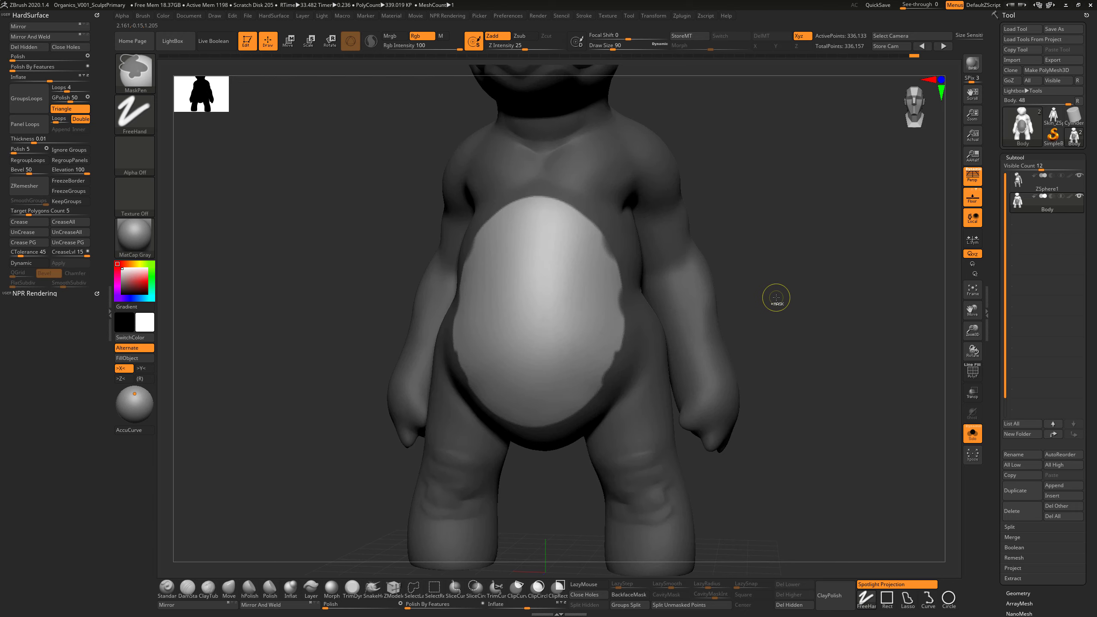
left_click(778, 300, "ctrl")
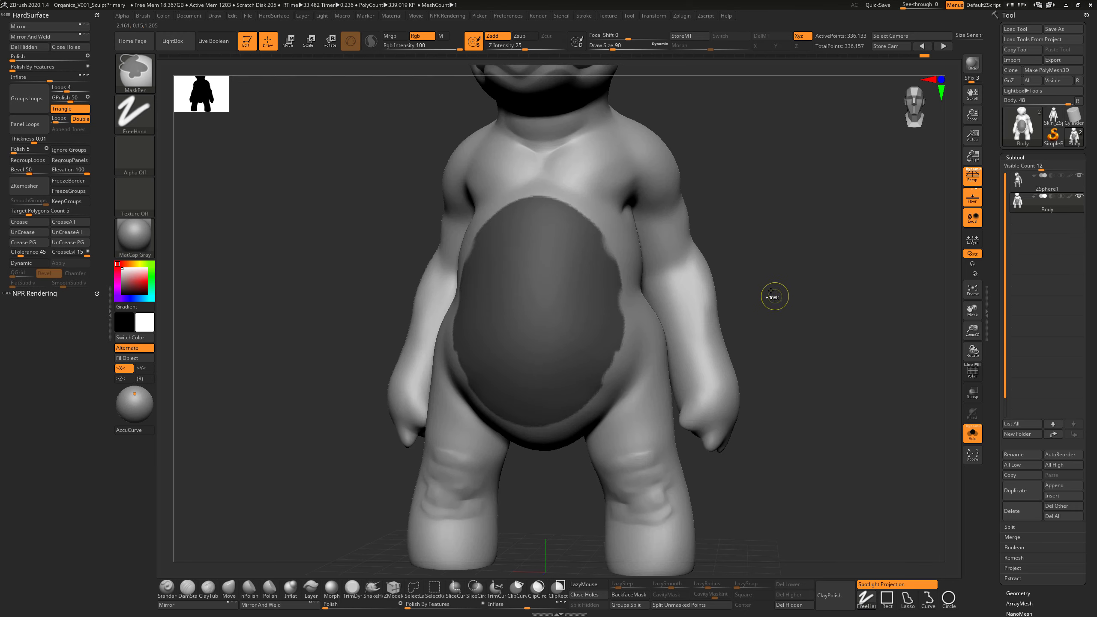
Blur and re-sharpen the belly mask's edge, and even out its side outline with a draw size of 49.
left_click(591, 321, "ctrl")
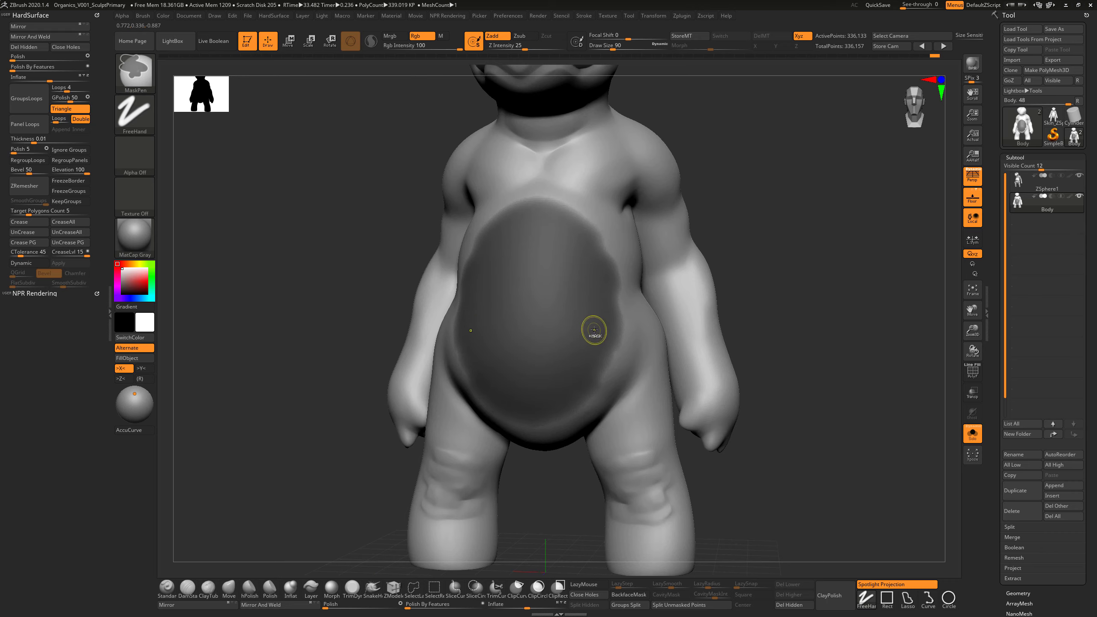
left_click(595, 330, "ctrl+alt")
left_click(595, 330, "ctrl+alt")
mouse_move(754, 255)
left_mouse_down()
mouse_move(770, 260)
mouse_move(671, 265)
mouse_move(617, 325)
left_mouse_up()
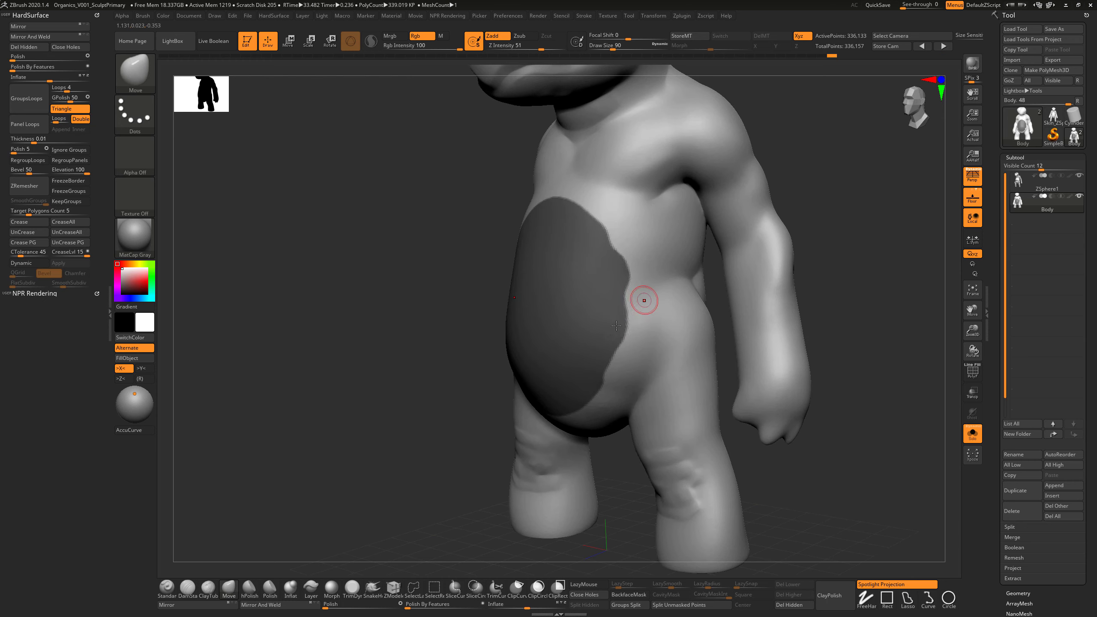
key("ctrl")
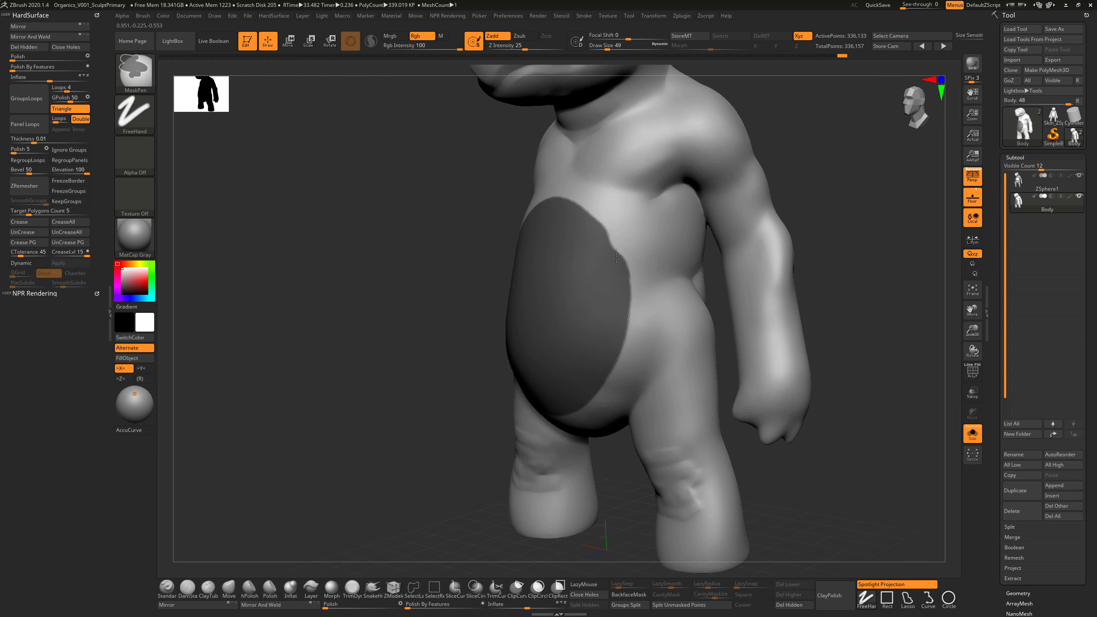
Open the subtool Extract settings and preview an extraction of the masked belly with a thickness of 0.02.
mouse_move(833, 213)
left_mouse_down()
mouse_move(833, 225)
mouse_move(761, 250)
mouse_move(793, 322)
mouse_move(829, 350)
left_mouse_up()
scroll(1020, 350, "down", 6)
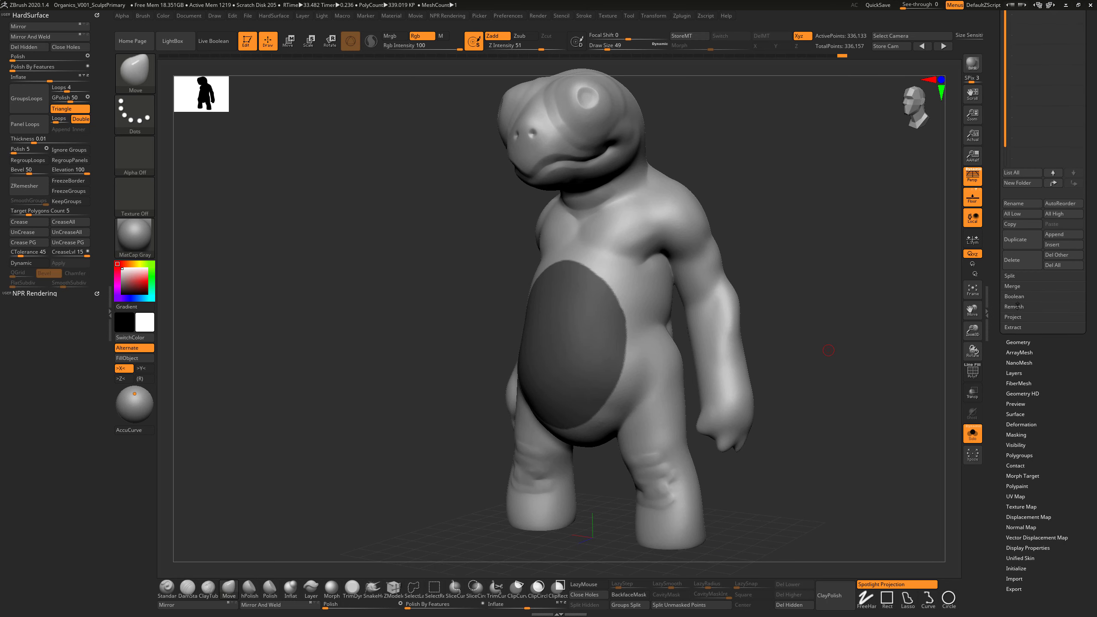
left_click(1013, 327)
left_click(1012, 342)
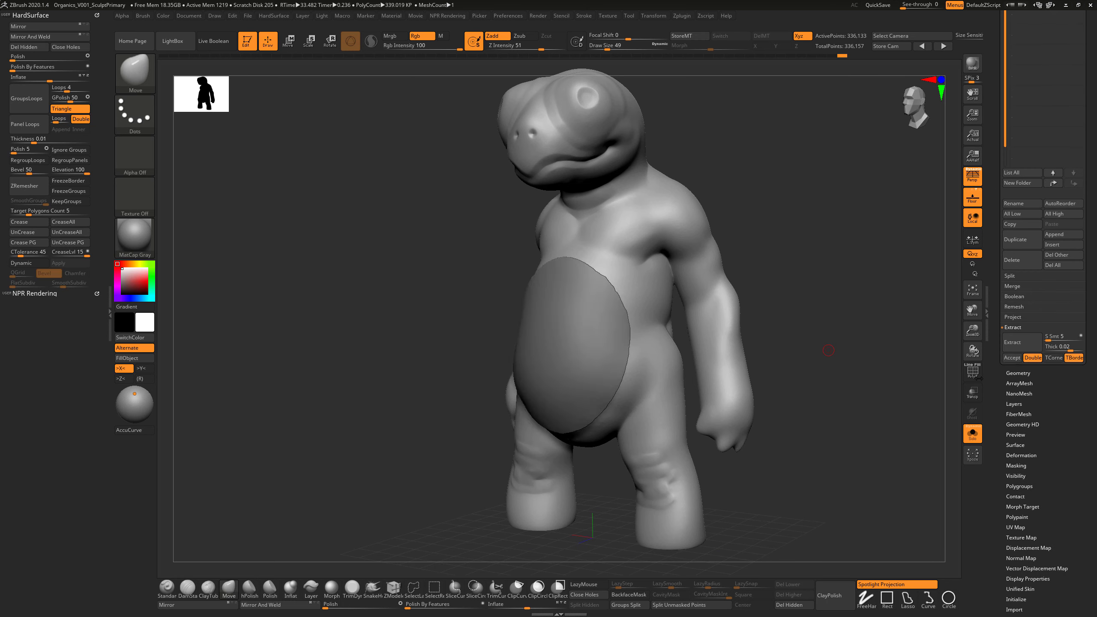
Preview the belly extraction again with a thickness of 0.075.
left_click_drag(848, 436, 1036, 368)
left_click(1006, 346)
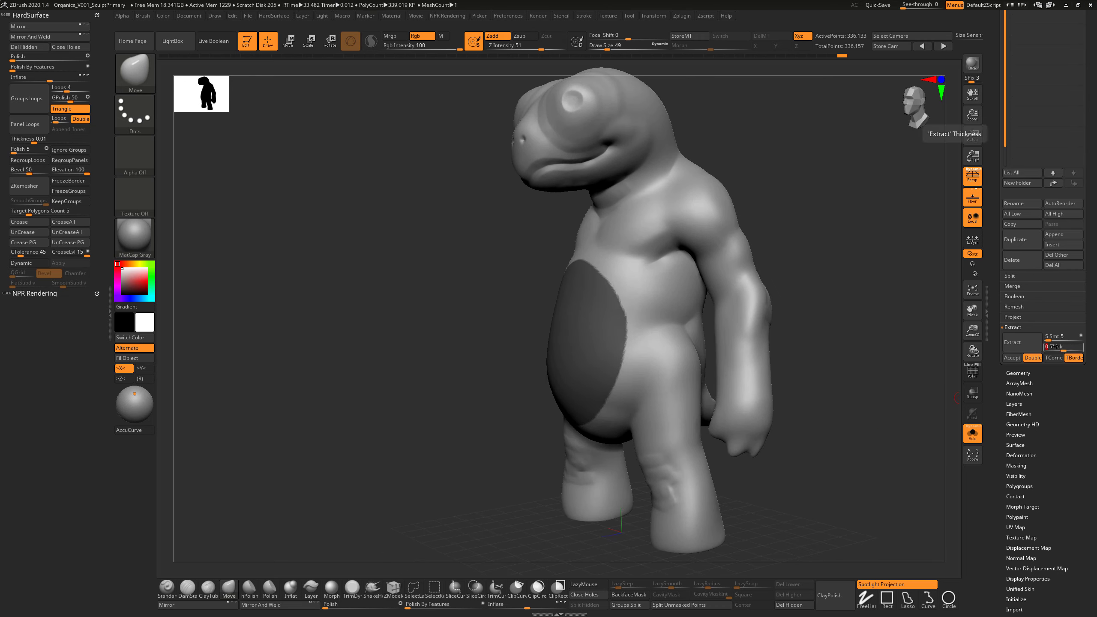
left_click(1020, 343)
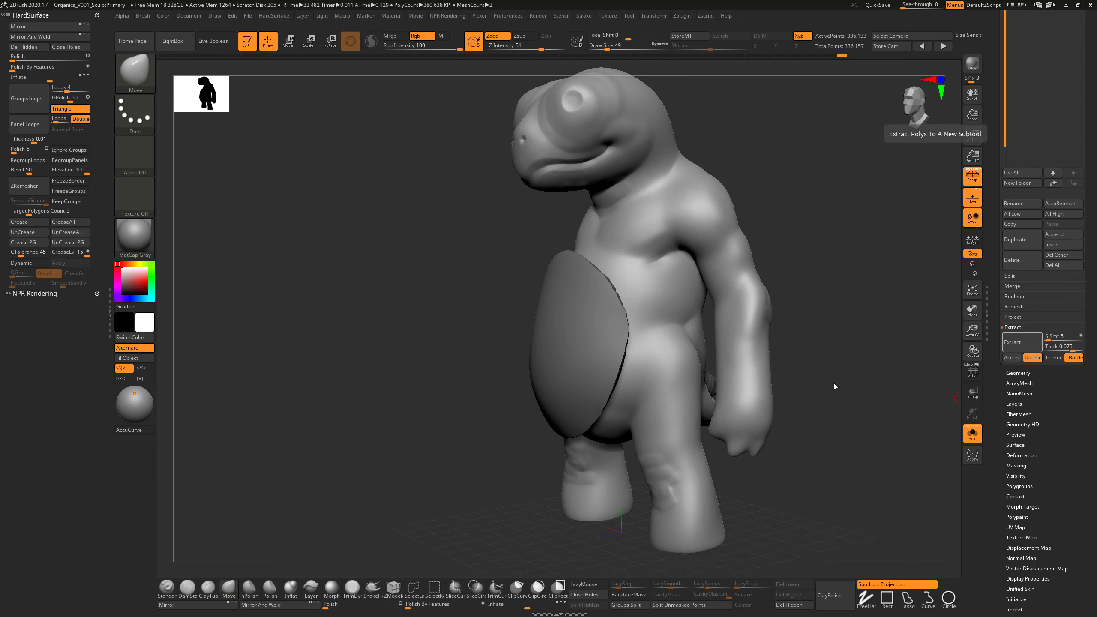
Extract the masked belly as a new subtool with a thickness of 0.05, and turn off Solo mode to show the body.
left_click_drag(842, 399, 850, 397)
left_click(1062, 346)
type("0.00051")
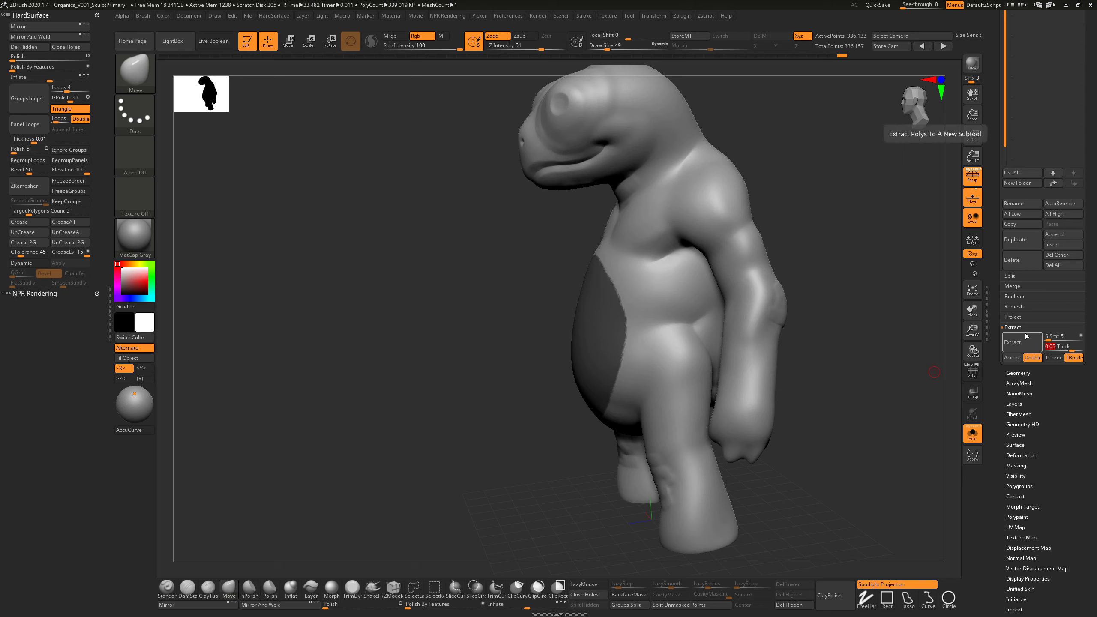
left_click(1009, 344)
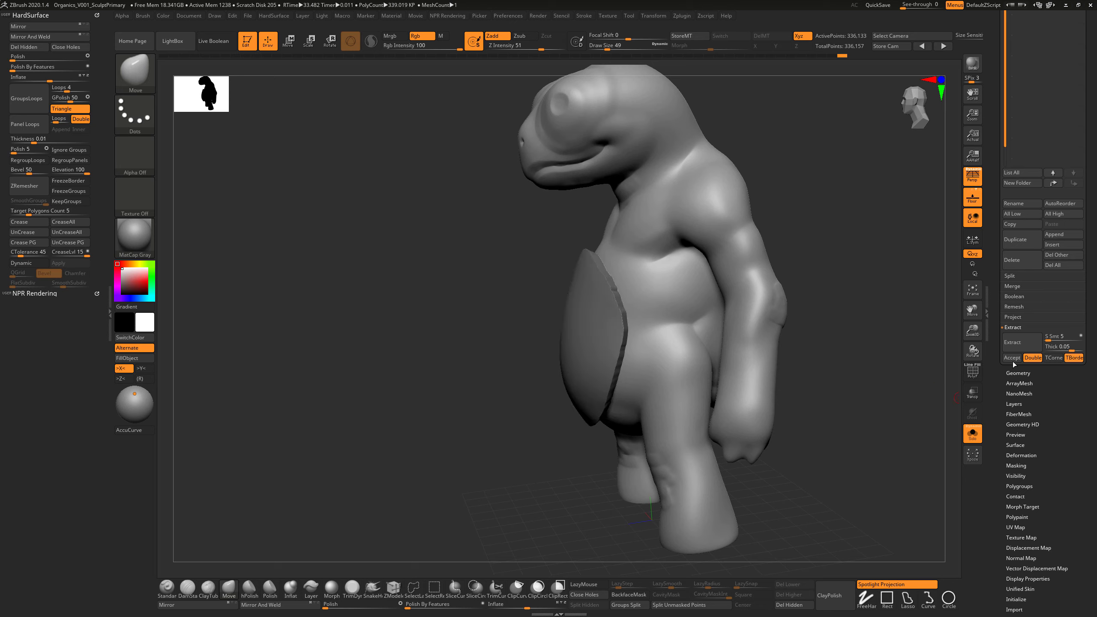
left_click(1013, 360)
left_click_drag(842, 400, 868, 395)
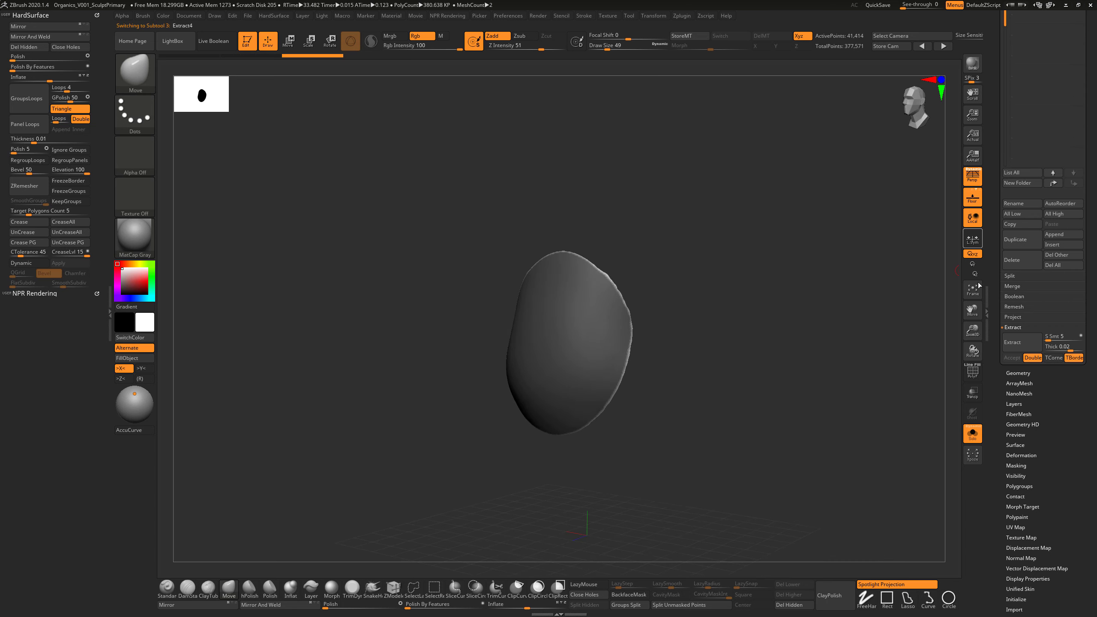
left_click(972, 433)
Rename the extracted belly subtool to FrontShell.
scroll(1027, 295, "up", 5)
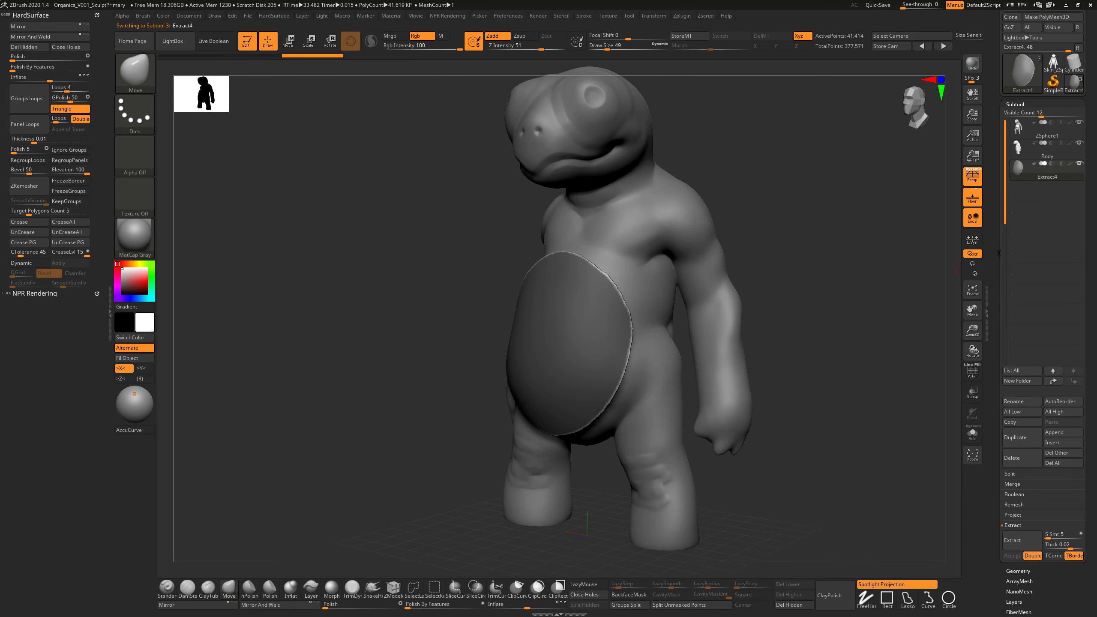
left_click(1025, 455)
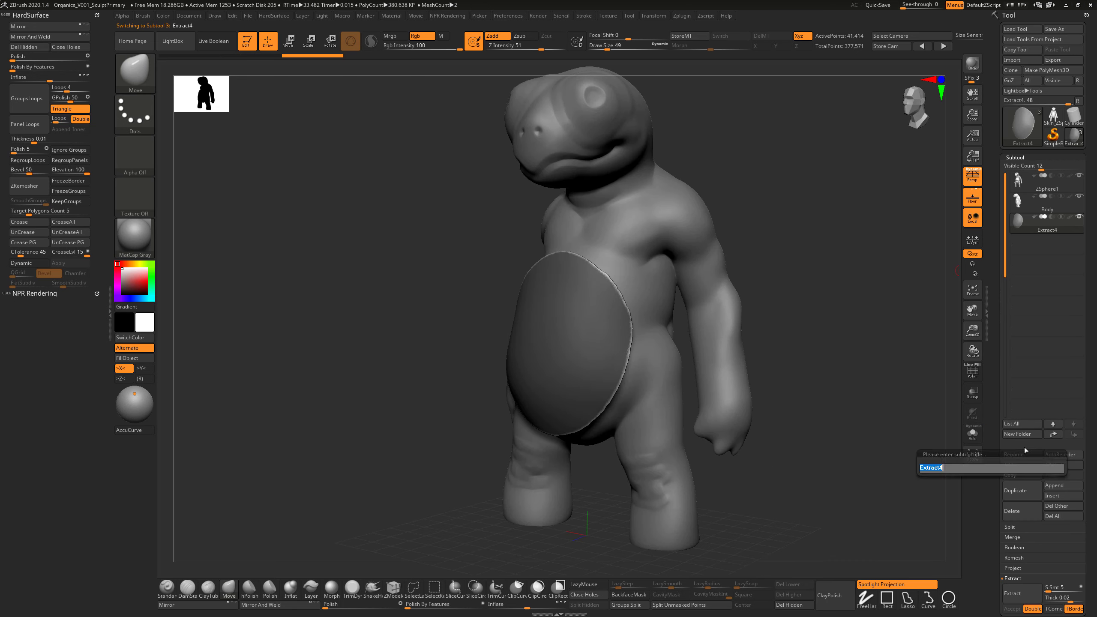
key("shift")
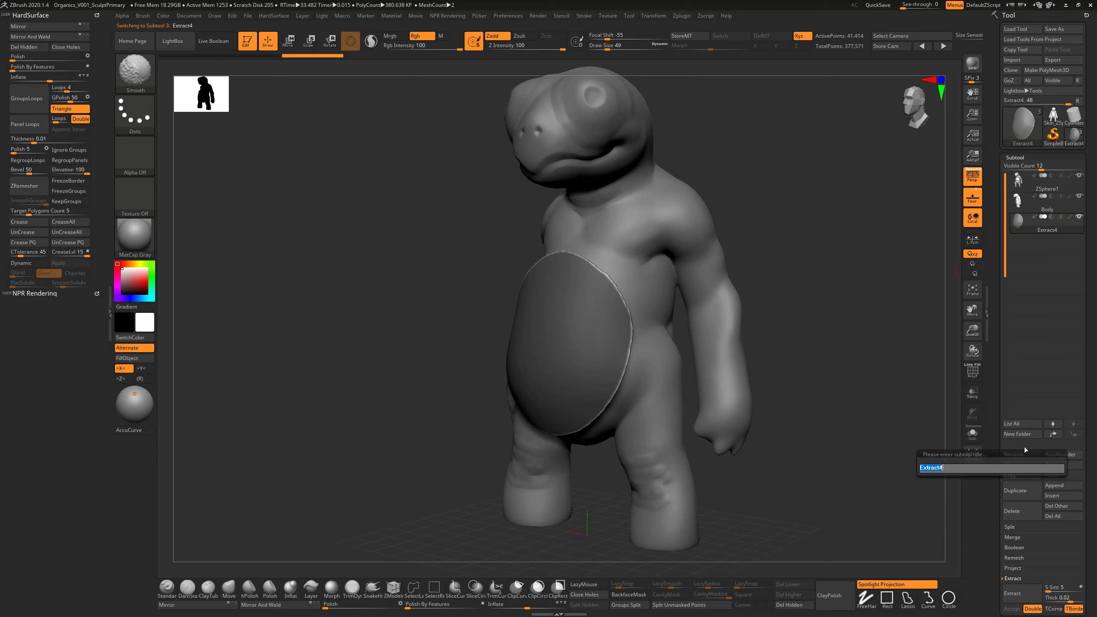
type("FrontS")
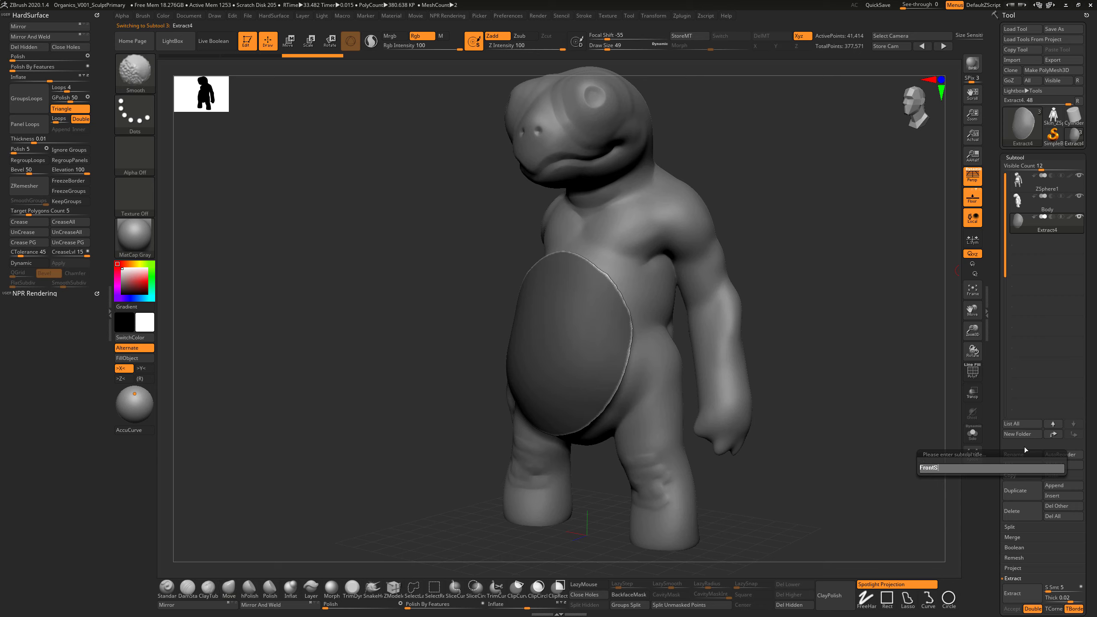
type("hell")
key("Return")
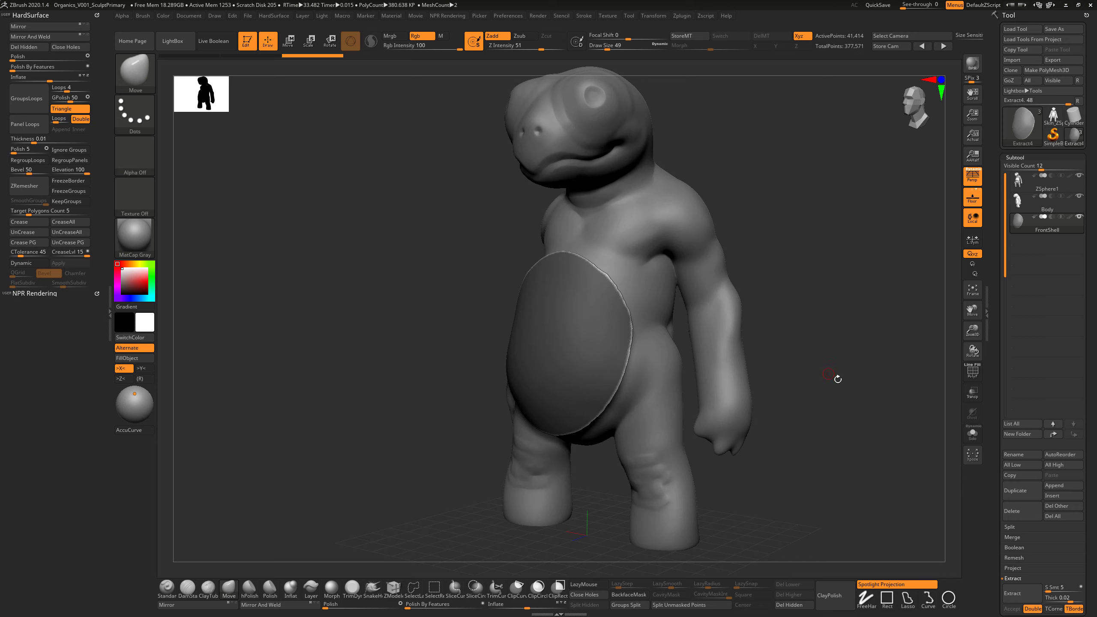
Smooth the front shell's rough rim with repeated Polish By Features passes, blurring its mask between passes.
left_click_drag(838, 379, 609, 347)
left_click_drag(847, 333, 798, 350)
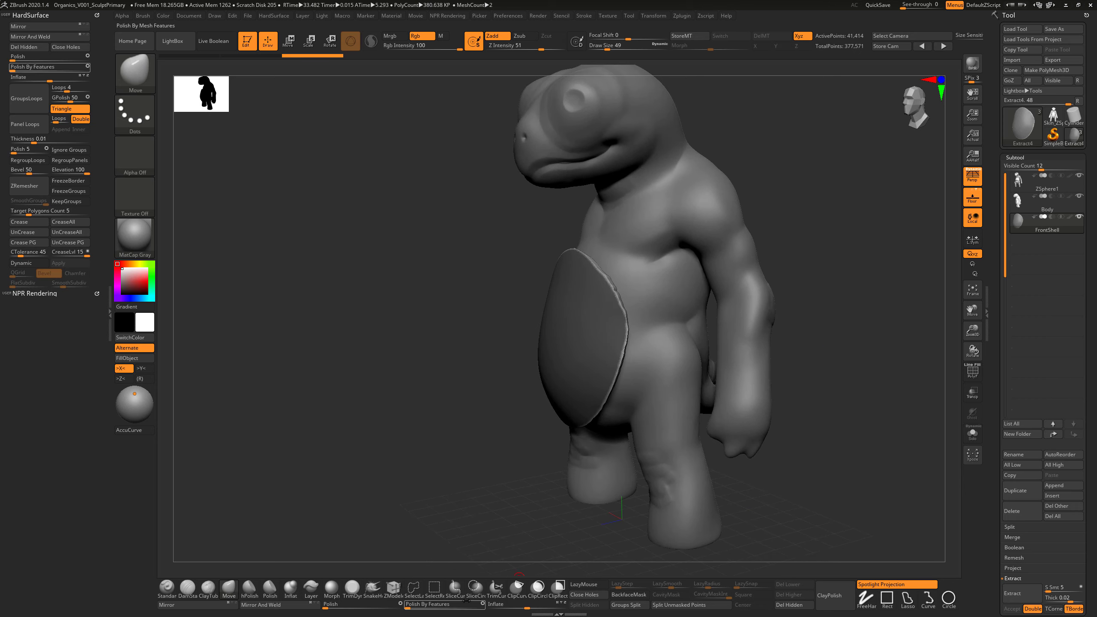
key("ctrl")
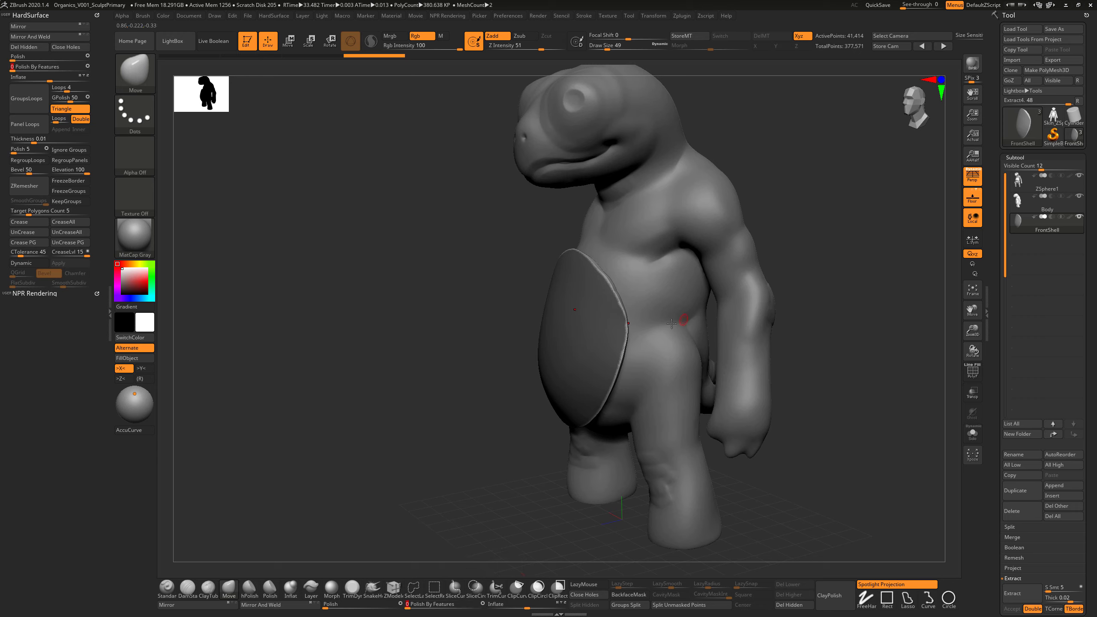
mouse_move(808, 274)
left_mouse_down()
mouse_move(791, 278)
mouse_move(809, 276)
left_mouse_up()
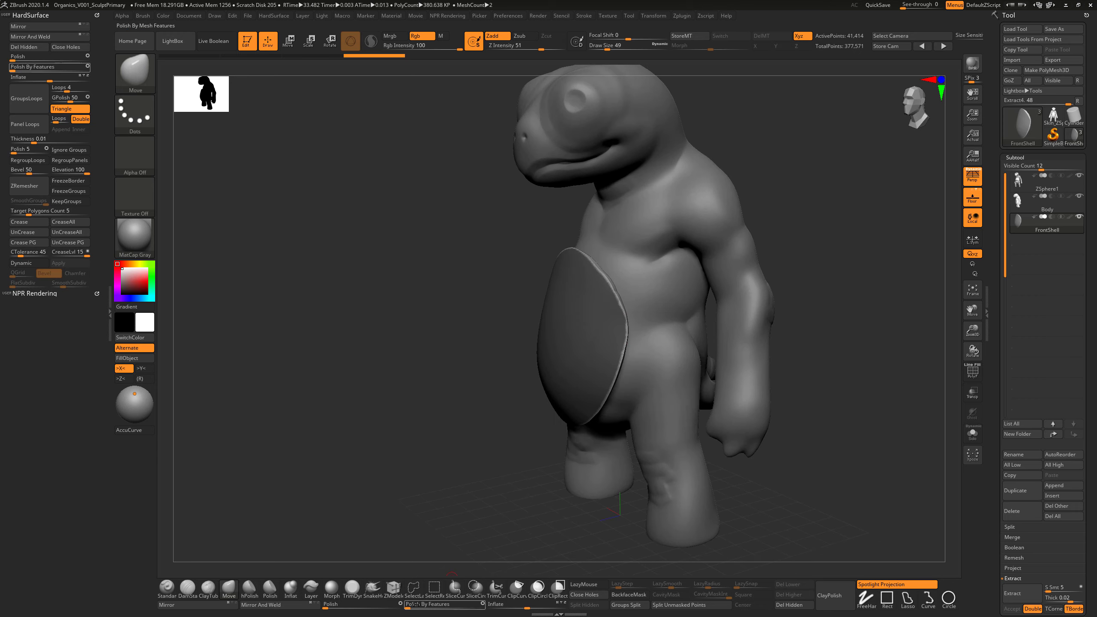
left_click_drag(417, 605, 443, 597)
key("ctrl")
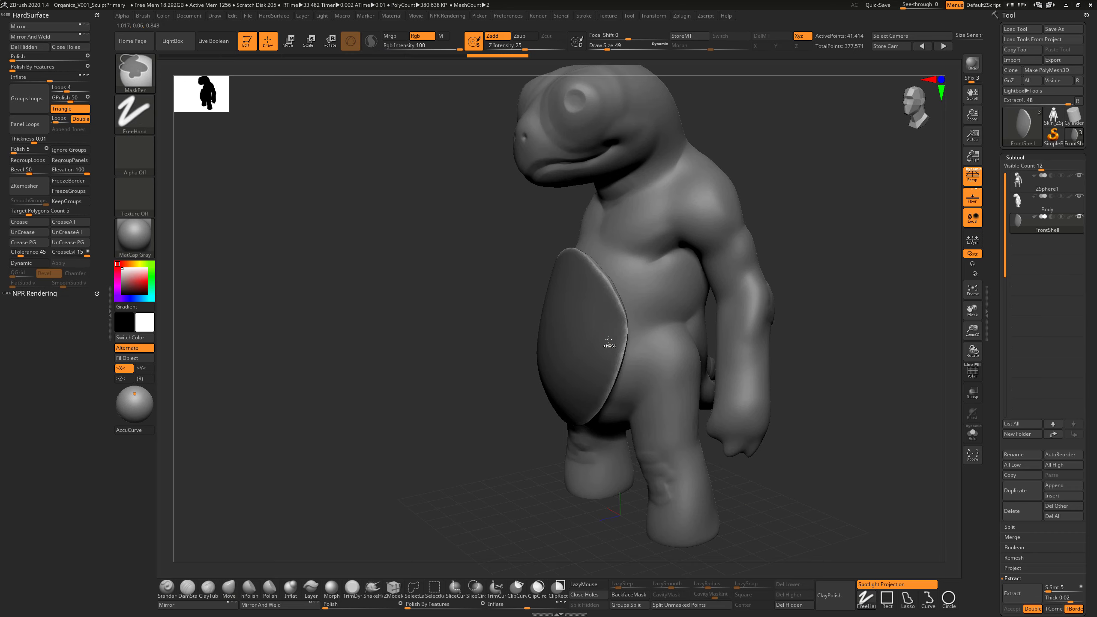
left_click(608, 340, "ctrl")
left_click_drag(422, 605, 450, 602)
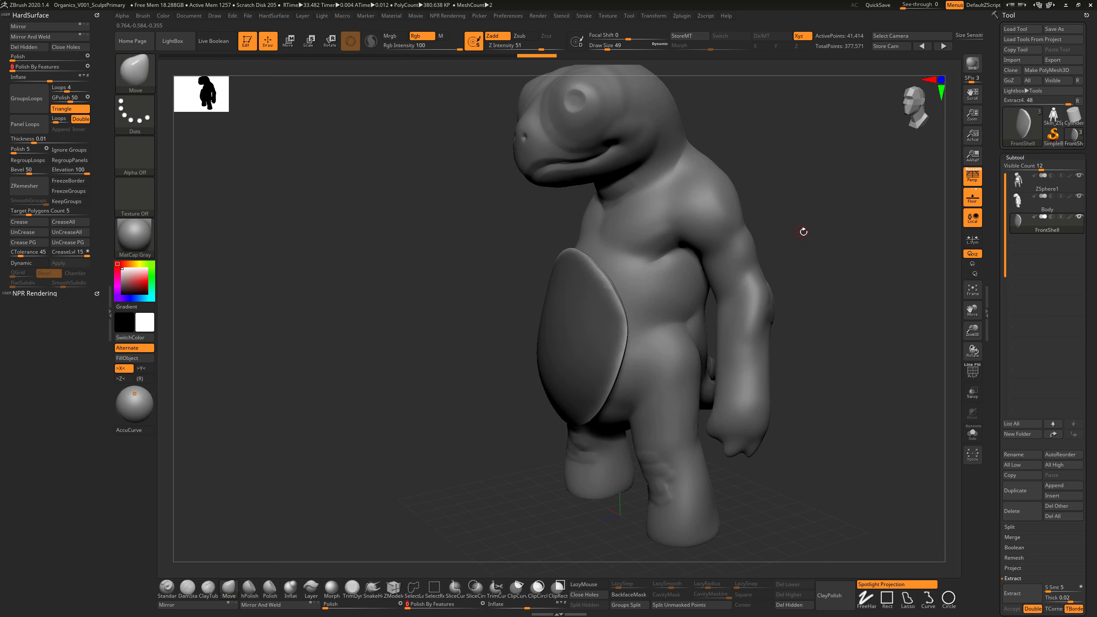
Move the front shell backward along its depth axis so it sits tighter against the belly.
mouse_move(804, 232)
left_mouse_down()
mouse_move(831, 222)
mouse_move(787, 267)
mouse_move(772, 261)
mouse_move(811, 246)
left_mouse_up()
key("w")
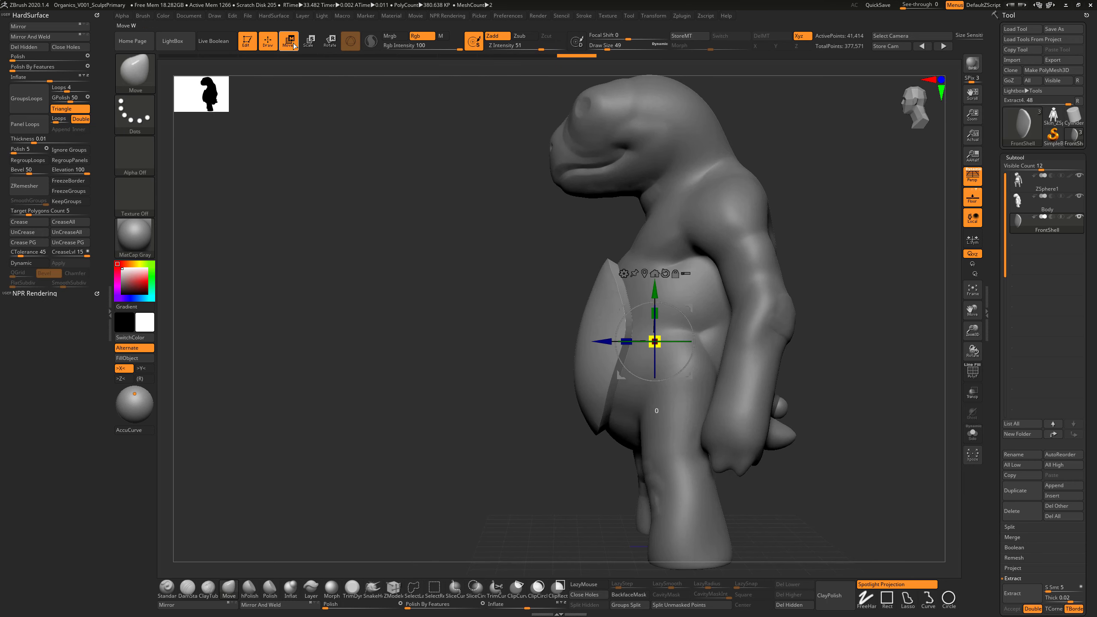
left_click_drag(604, 342, 613, 341)
left_click(272, 45)
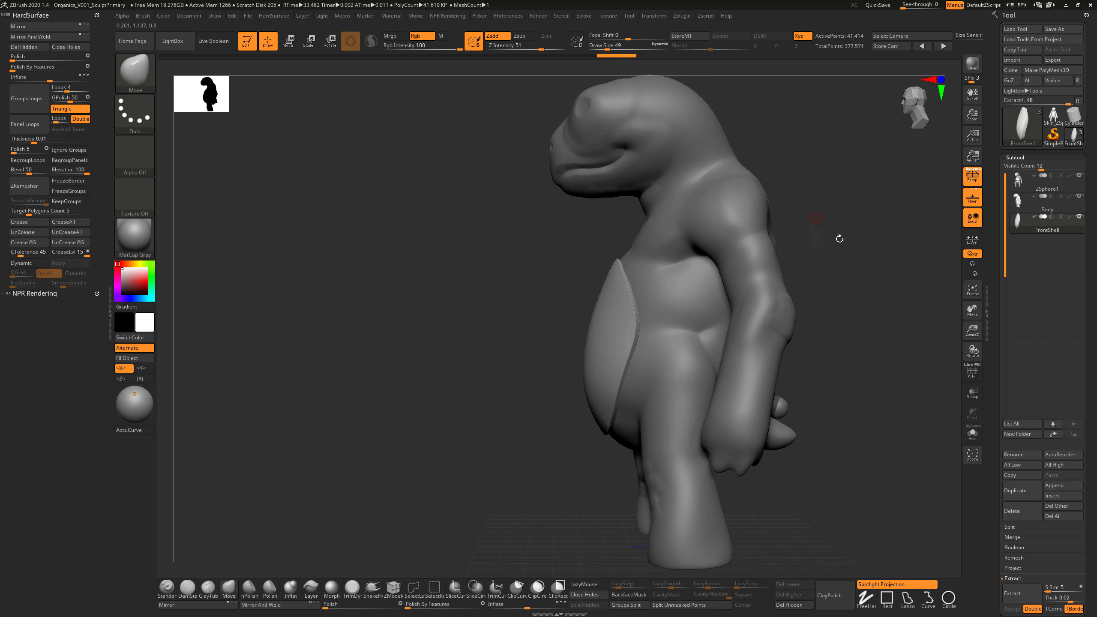
Remesh the front shell with DynaMesh at a resolution of 504.
mouse_move(839, 239)
left_mouse_down()
mouse_move(877, 240)
mouse_move(866, 269)
left_mouse_up()
mouse_move(879, 311)
left_mouse_down("alt")
mouse_move(818, 317)
mouse_move(919, 308)
left_mouse_up("alt")
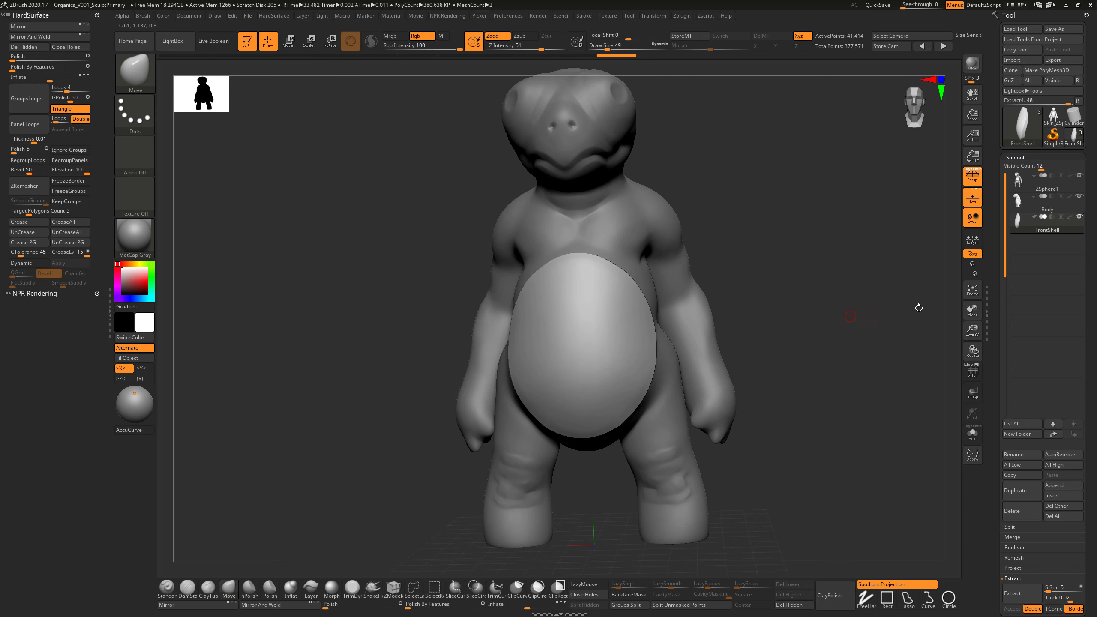
scroll(1028, 394, "down", 5)
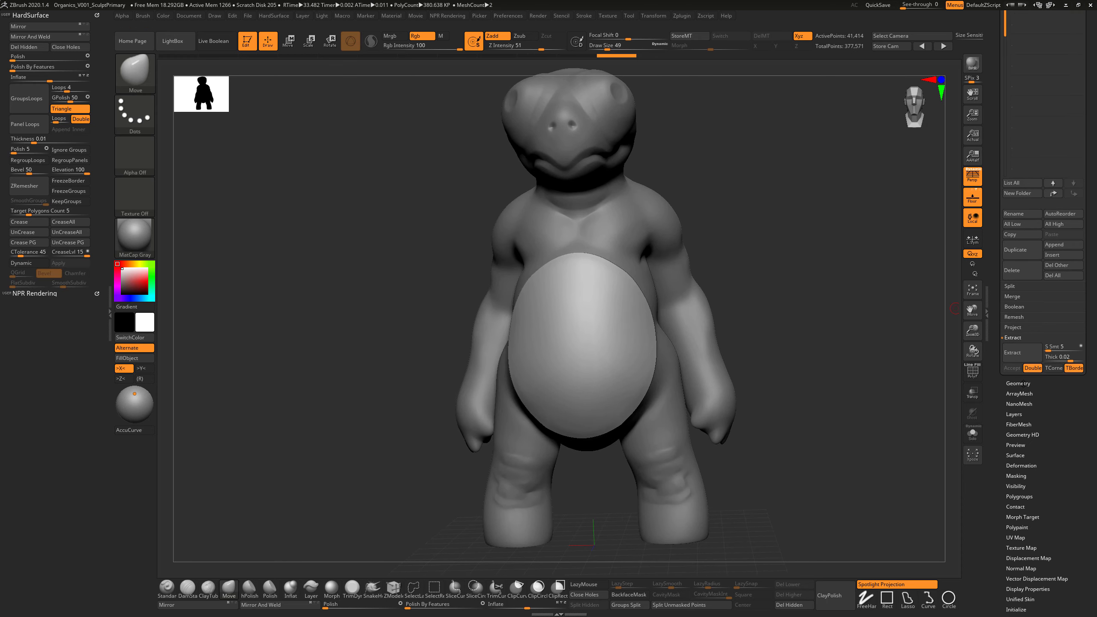
left_click(1030, 384)
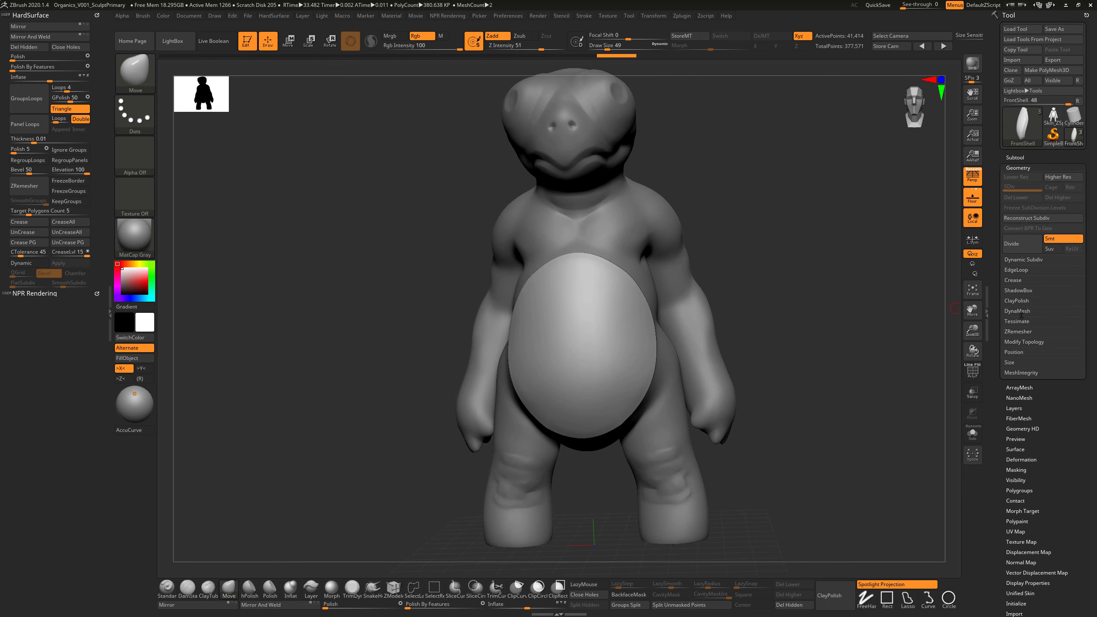
left_click(1022, 314)
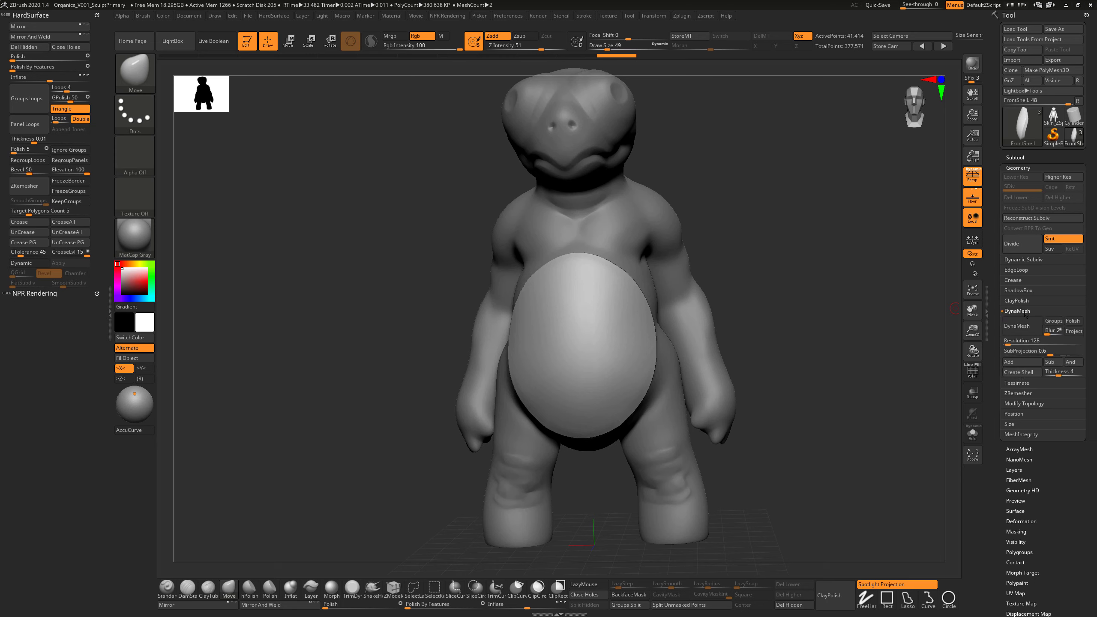
left_click(1018, 337)
type("500")
key("Return")
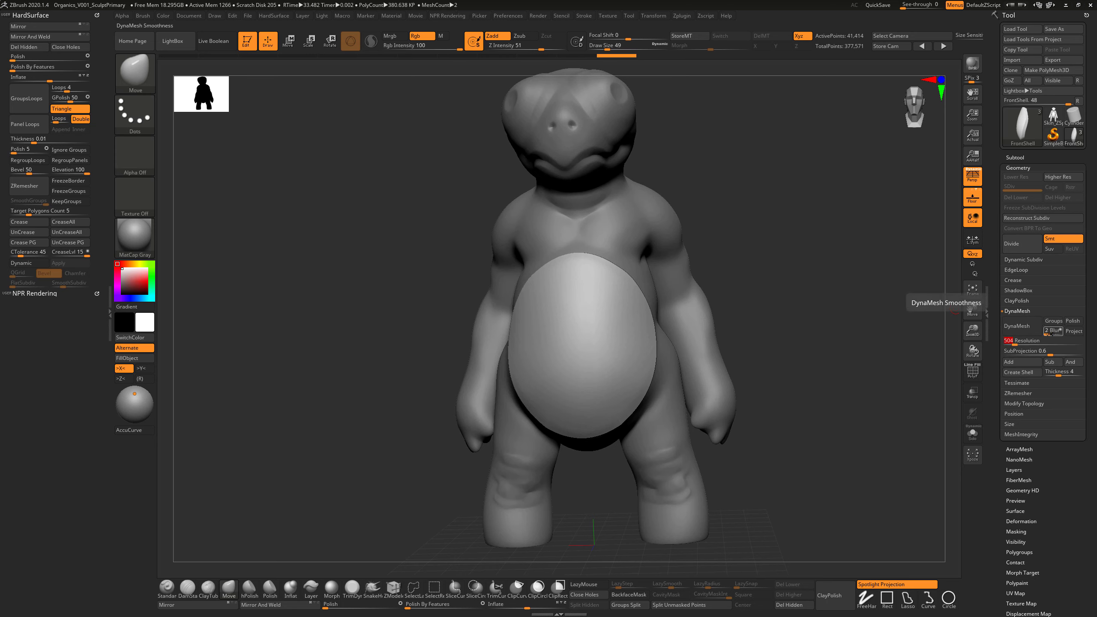
left_click(1030, 334)
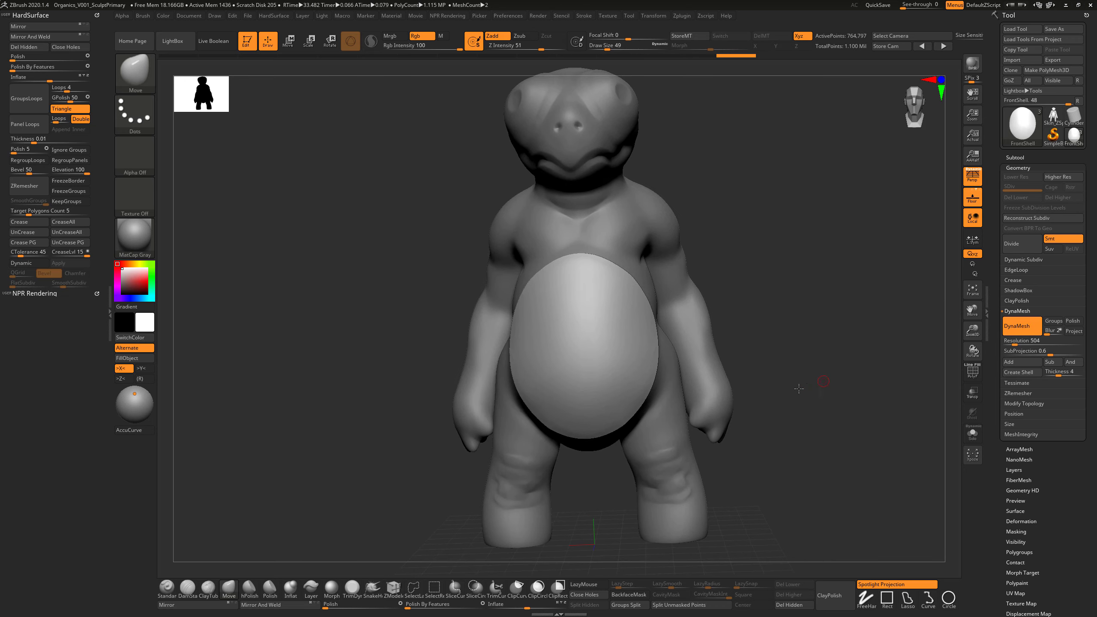
Smooth and polish the front shell's rim and surface, and refresh its DynaMesh.
left_click_drag(812, 386, 586, 336)
key("shift")
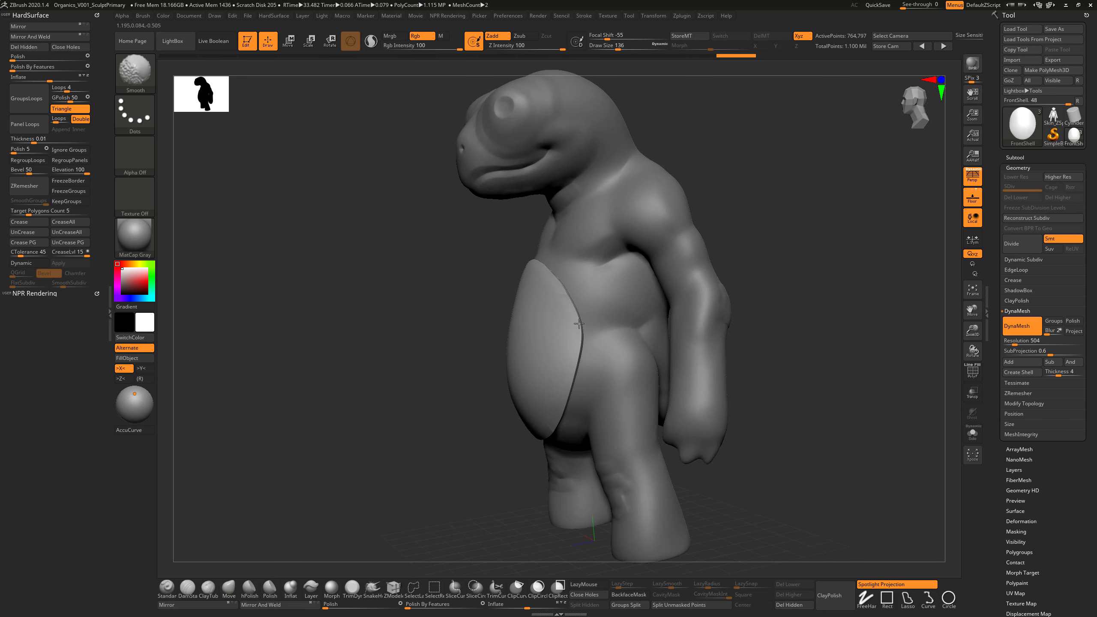
left_click_drag(797, 306, 890, 313)
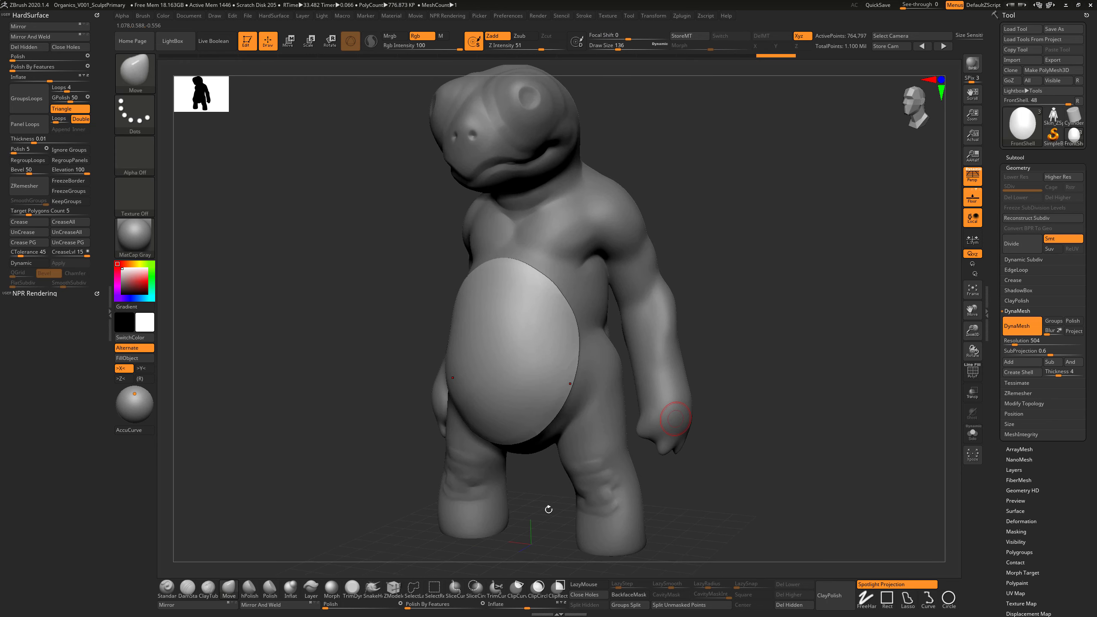
left_click_drag(332, 604, 342, 604)
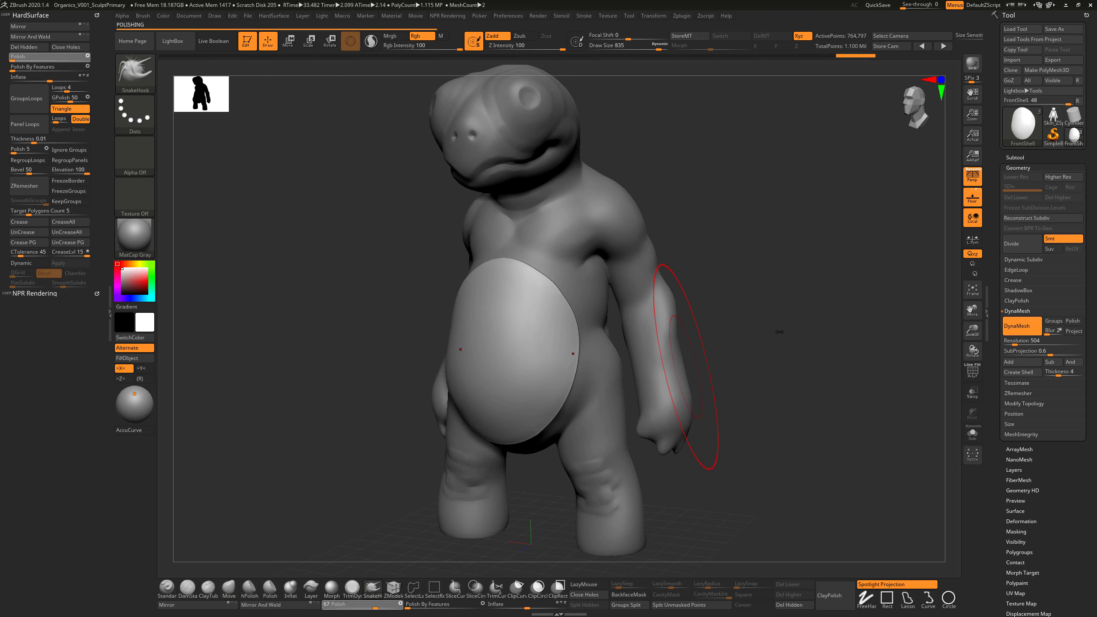
left_click_drag(772, 328, 715, 332)
left_click_drag(578, 348, 559, 385, "shift")
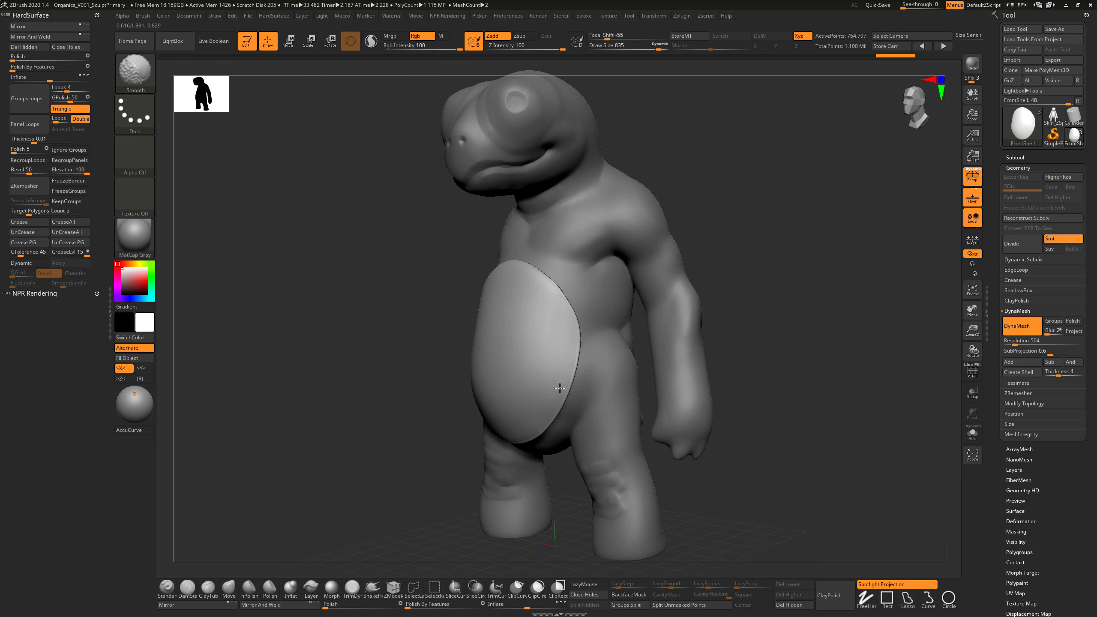
mouse_move(808, 231)
left_mouse_down("ctrl")
mouse_move(756, 311)
mouse_move(774, 285)
mouse_move(756, 292)
mouse_move(787, 273)
mouse_move(754, 290)
left_mouse_up("ctrl")
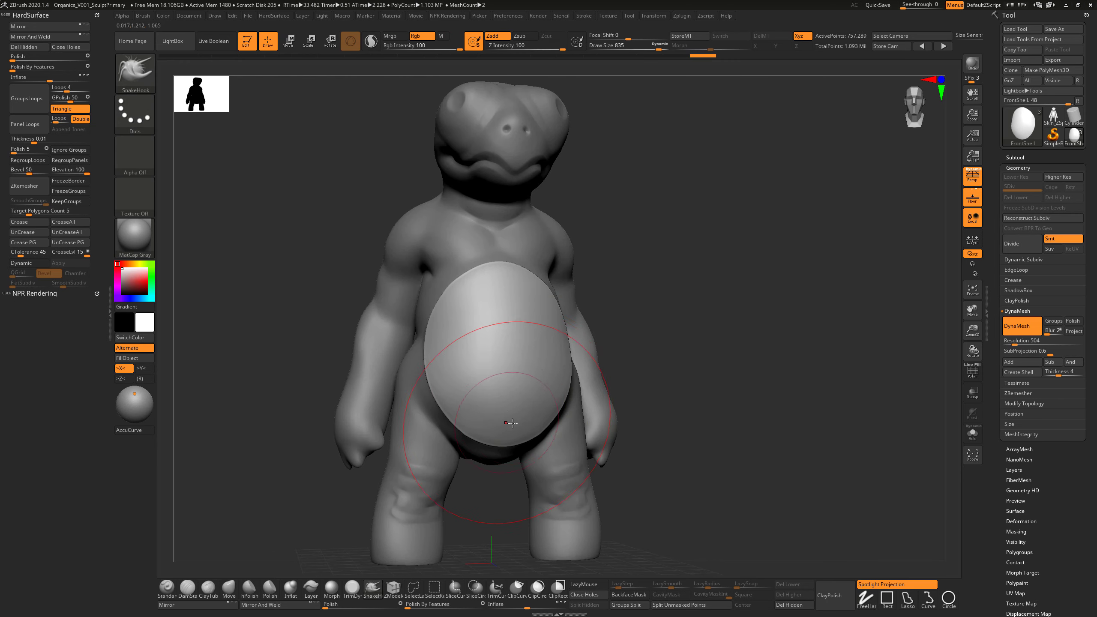
Reduce the draw size to 517 and smooth the front surface of the belly shell.
key("s")
left_click_drag(519, 410, 500, 409)
key("shift")
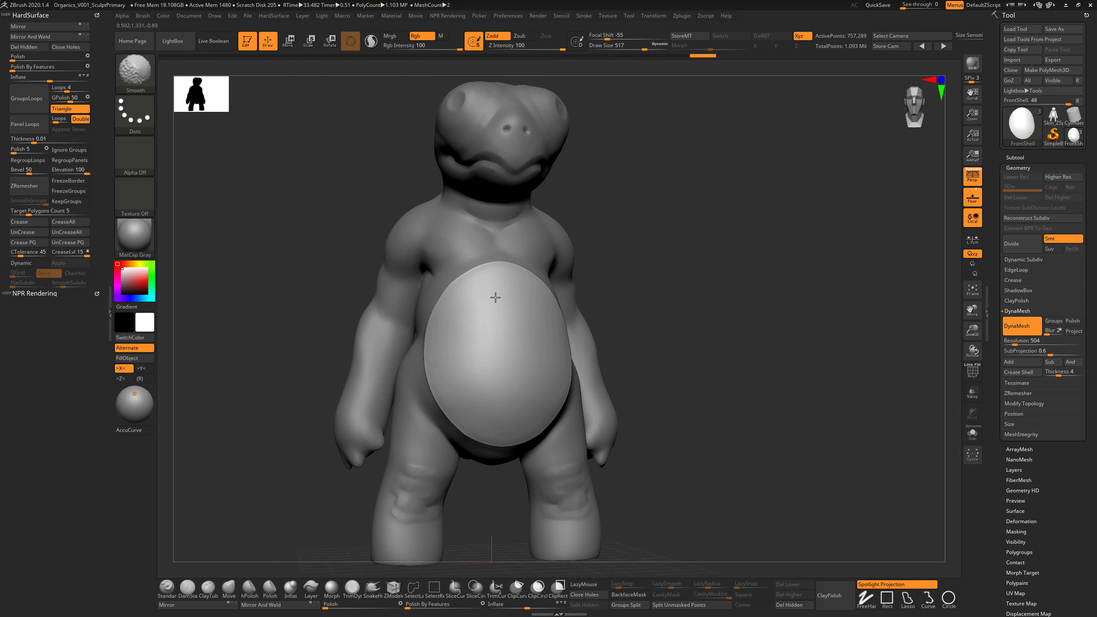
mouse_move(656, 277)
left_mouse_down()
mouse_move(648, 290)
mouse_move(624, 270)
left_mouse_up()
mouse_move(672, 226)
left_mouse_down()
mouse_move(683, 255)
mouse_move(762, 248)
mouse_move(753, 233)
mouse_move(750, 270)
mouse_move(674, 305)
left_mouse_up()
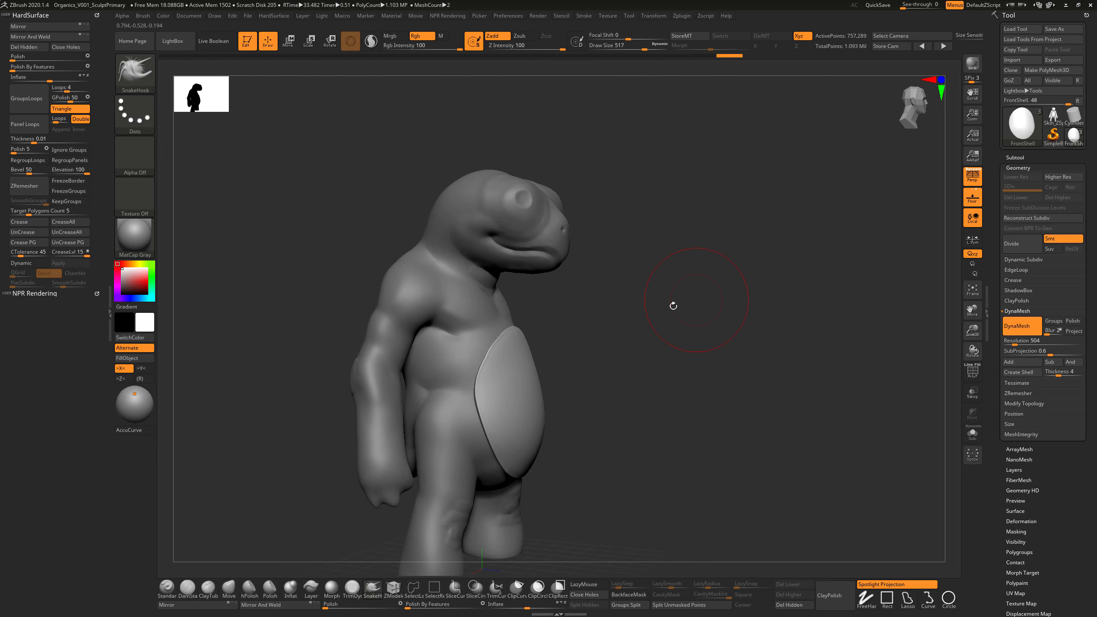
Pull the upper part of the front shell inward with the Move brush at draw size 825 so it tapers toward the chest.
key("b")
key("m")
key("v")
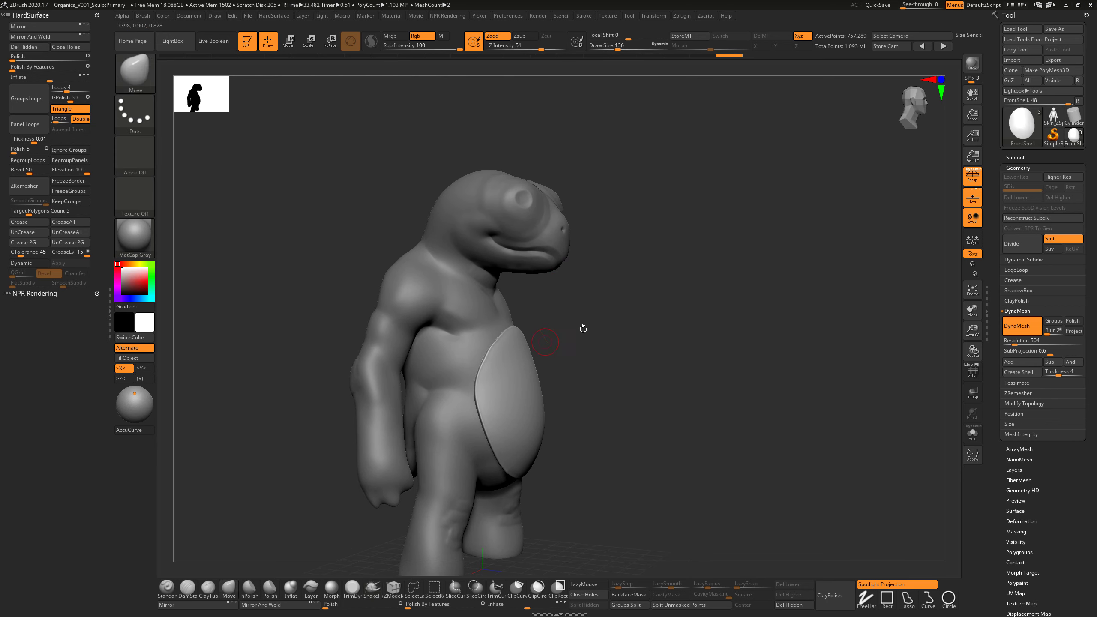
mouse_move(583, 329)
left_mouse_down()
mouse_move(532, 366)
mouse_move(557, 367)
mouse_move(614, 299)
left_mouse_up()
key("s")
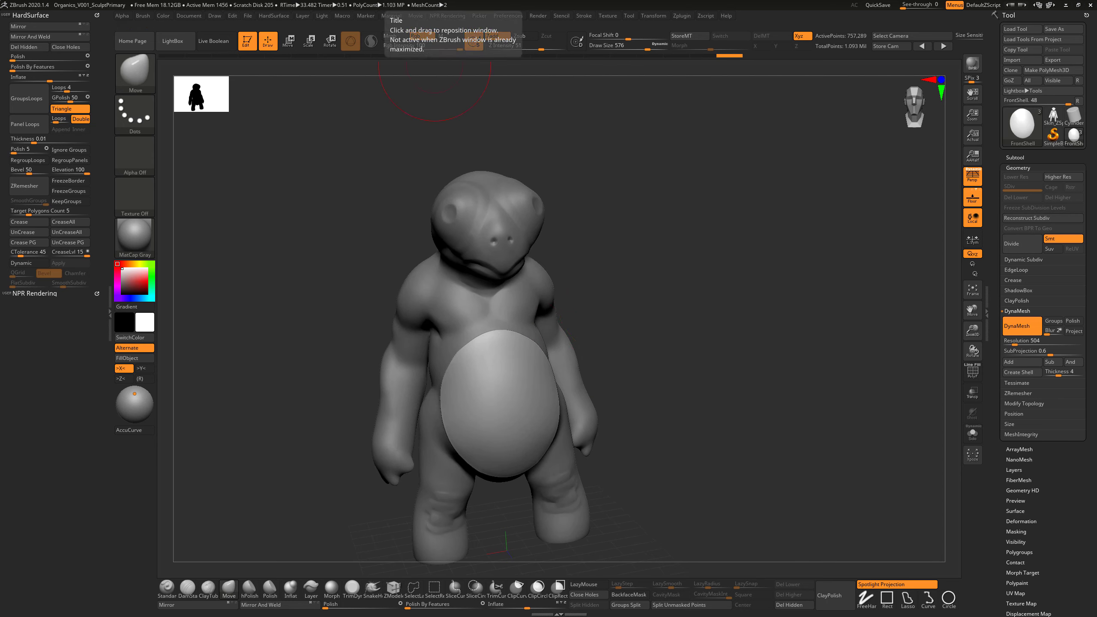
left_click_drag(578, 308, 586, 309)
key("s")
mouse_move(477, 349)
left_mouse_down()
mouse_move(488, 350)
mouse_move(469, 380)
left_mouse_up()
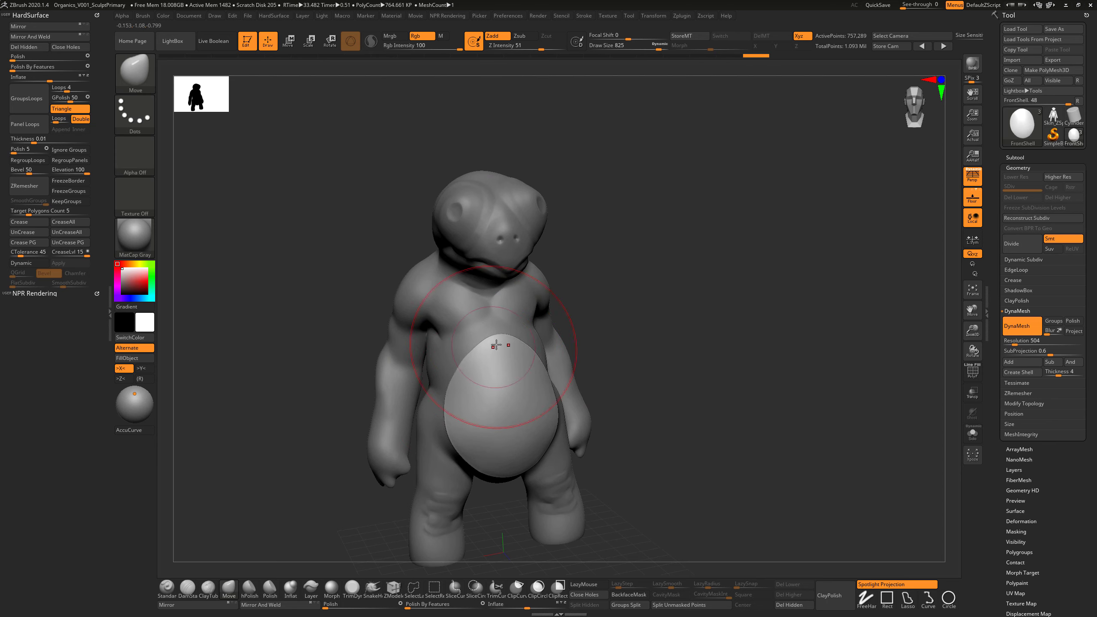
left_click_drag(499, 341, 499, 346)
left_click_drag(568, 312, 635, 313)
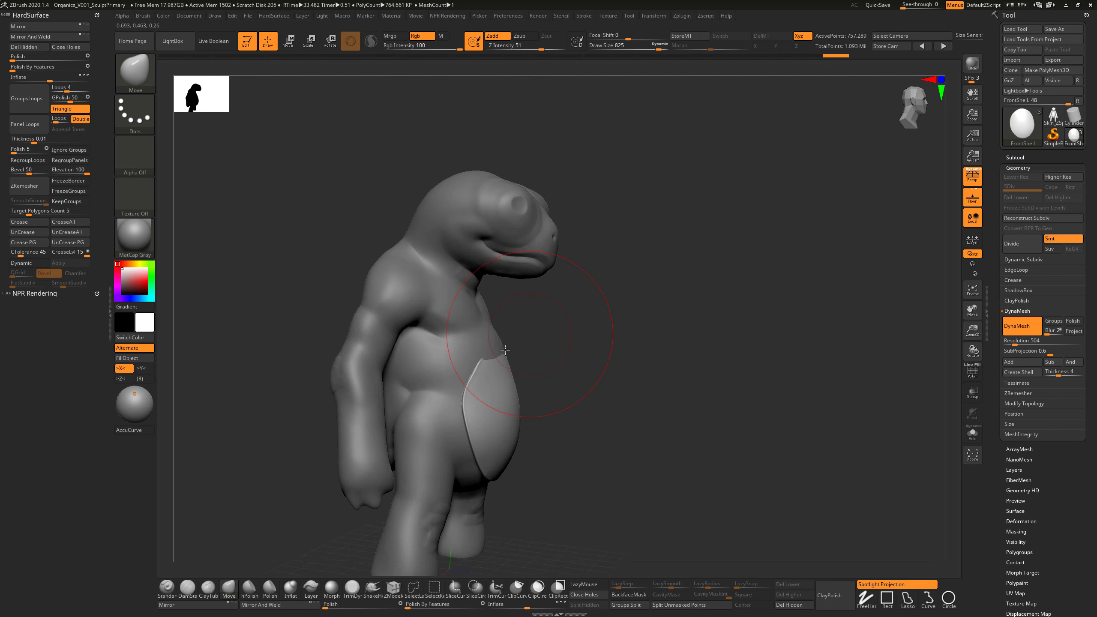
Refine the front shell's upper rim and sides with the Move brush at draw size 724 so they hug the torso.
mouse_move(497, 351)
left_mouse_down()
mouse_move(544, 351)
mouse_move(507, 388)
left_mouse_up()
key("s")
left_click_drag(474, 430, 454, 415)
right_click_drag(542, 384, 502, 389)
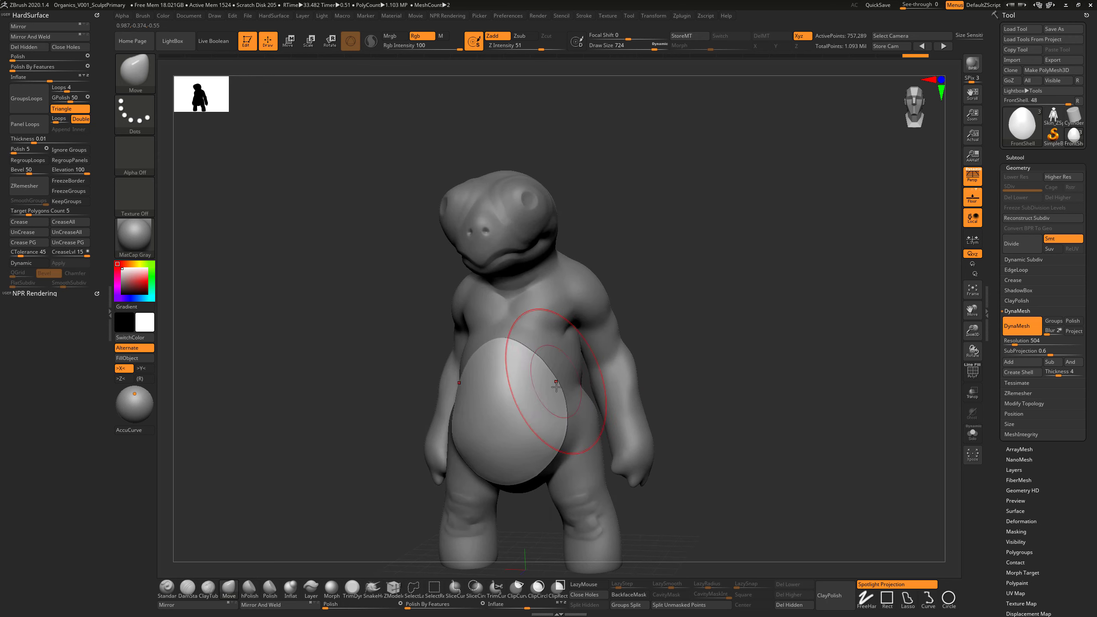
mouse_move(670, 305)
right_mouse_down()
mouse_move(633, 330)
mouse_move(653, 383)
mouse_move(591, 438)
mouse_move(577, 428)
mouse_move(587, 397)
right_mouse_up()
right_click_drag(632, 465, 647, 382)
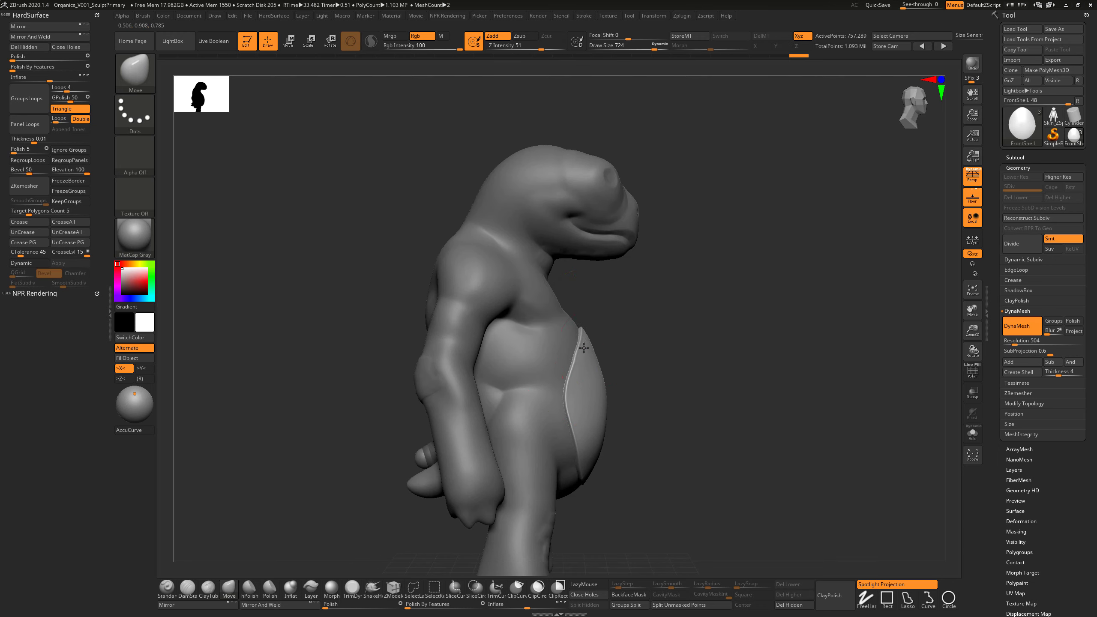
right_click_drag(604, 345, 909, 221)
Append a Sphere3D as a new subtool and make it the active subtool.
left_click(1016, 158)
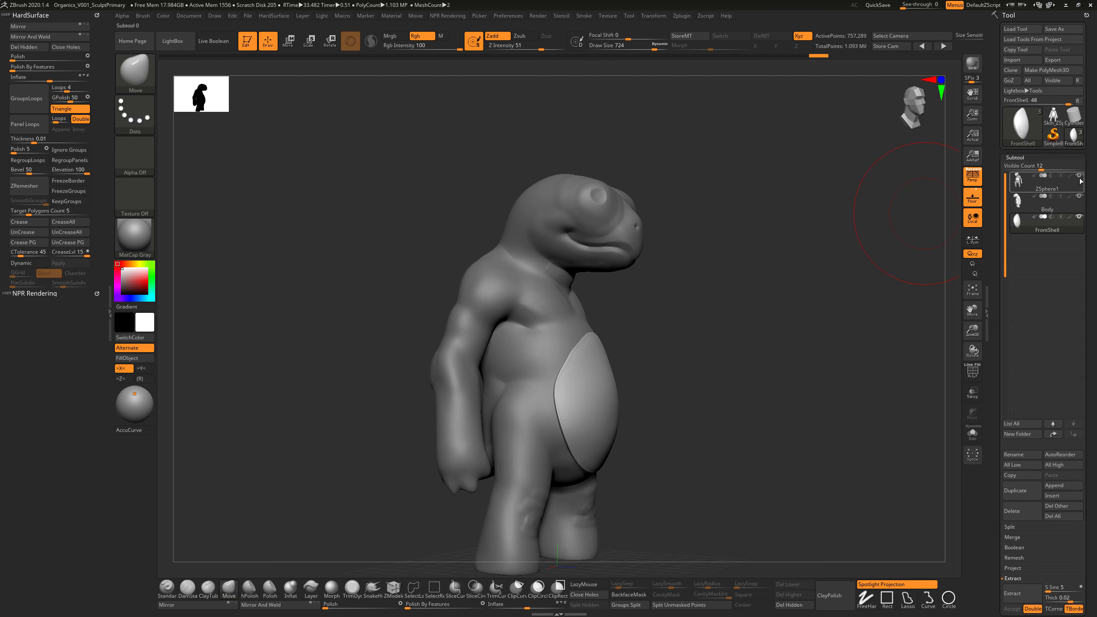
right_click_drag(863, 331, 882, 351)
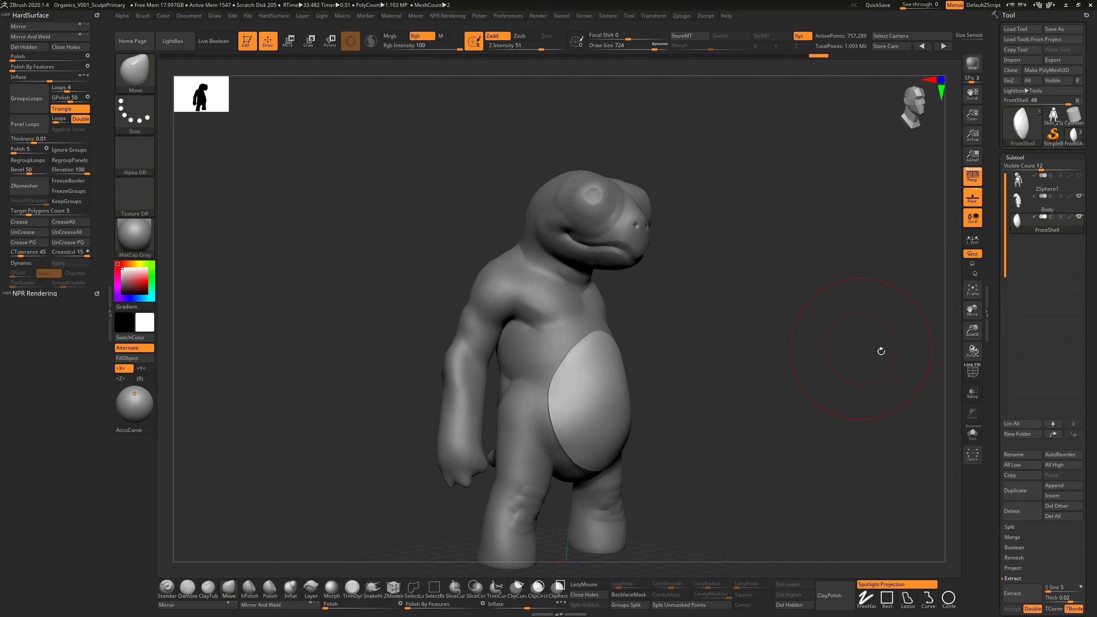
left_click(1068, 490)
left_click(1060, 487)
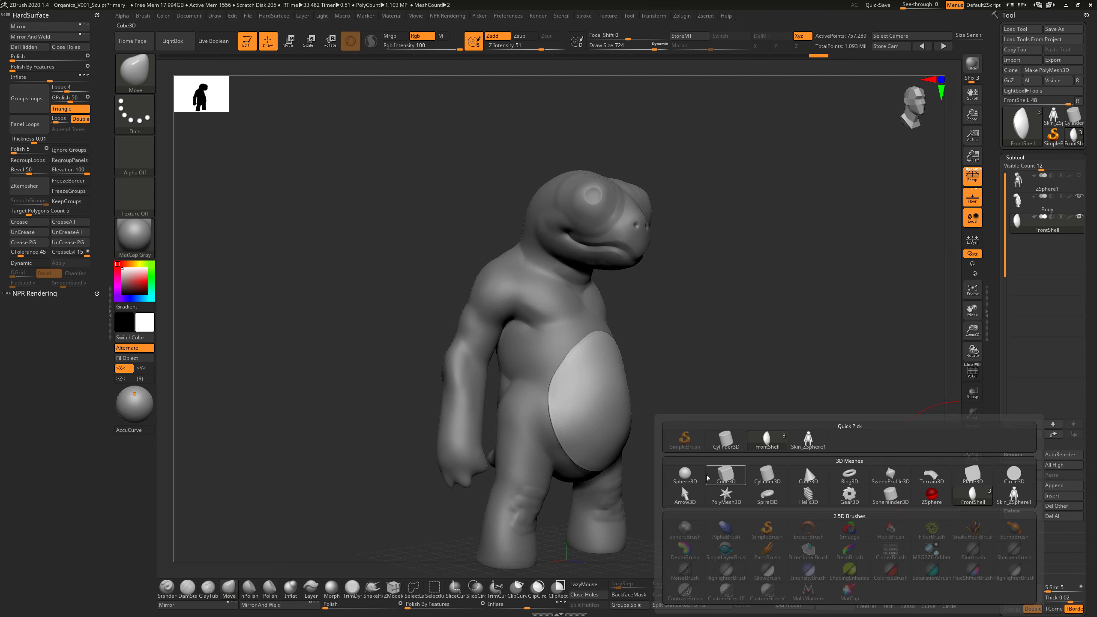
left_click(685, 475)
left_click(1024, 252)
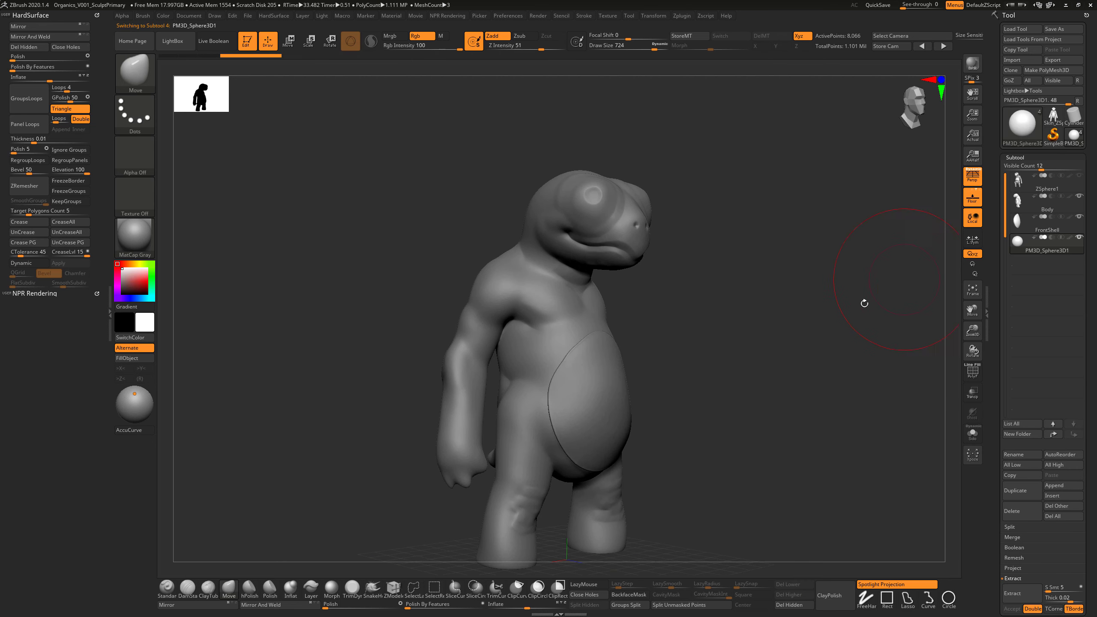
Move the sphere onto the character's upper back, enlarging and tilting it to follow the back.
key("w")
left_click_drag(711, 314, 622, 317, "shift")
left_click_drag(605, 359, 705, 244)
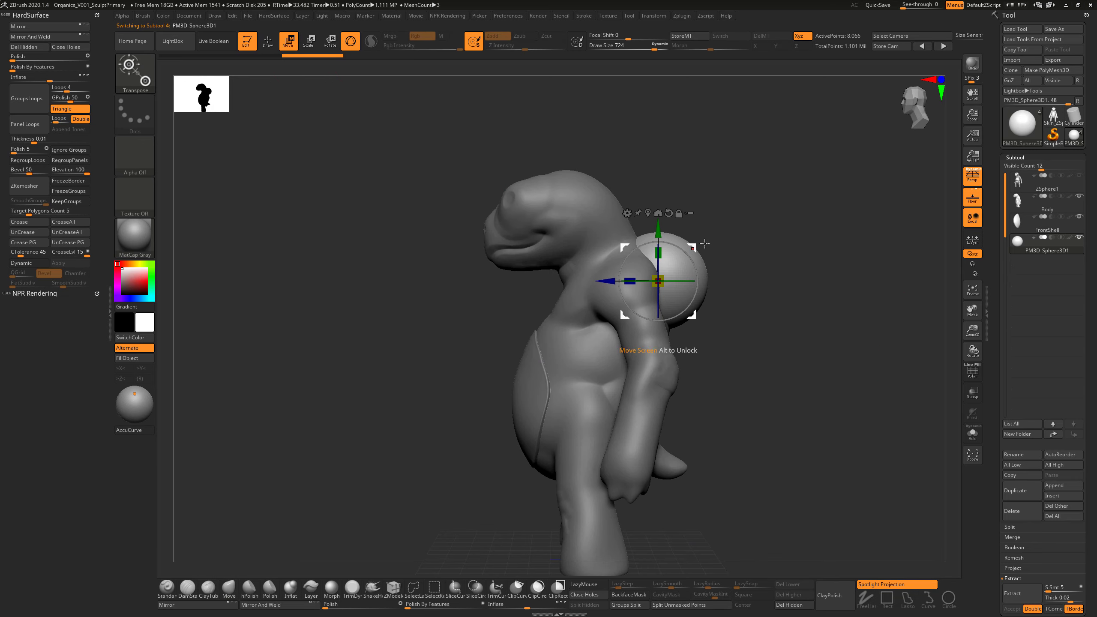
mouse_move(780, 290)
left_mouse_down()
mouse_move(793, 294)
mouse_move(775, 292)
left_mouse_up()
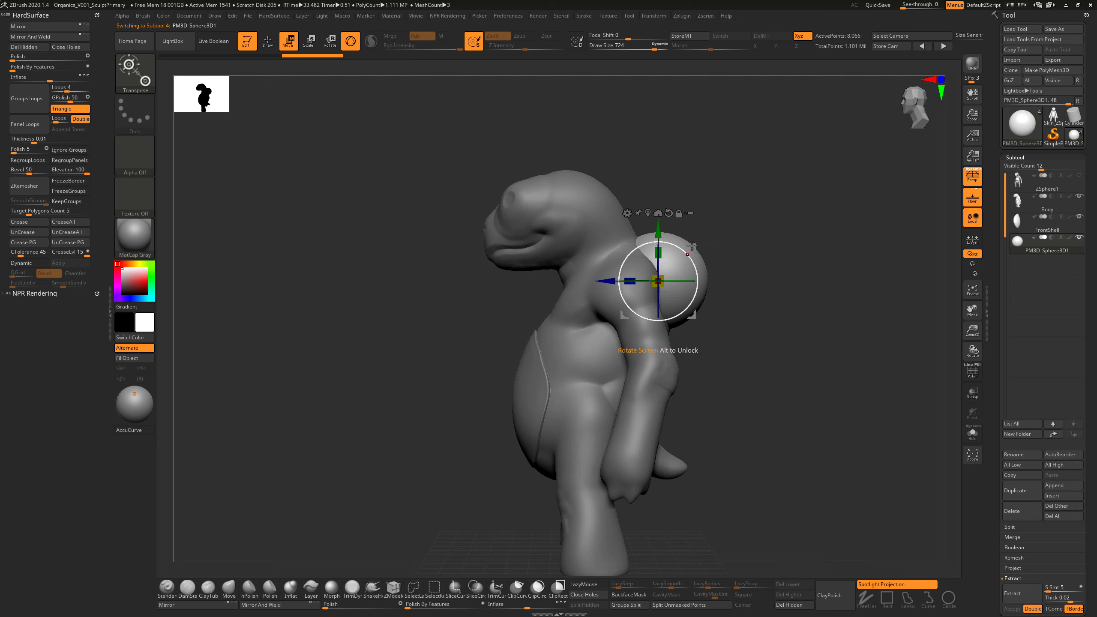
left_click_drag(692, 247, 659, 285)
Narrow the sphere's width and rescale it into an elongated shell form sitting against the back.
left_click_drag(782, 265, 741, 264)
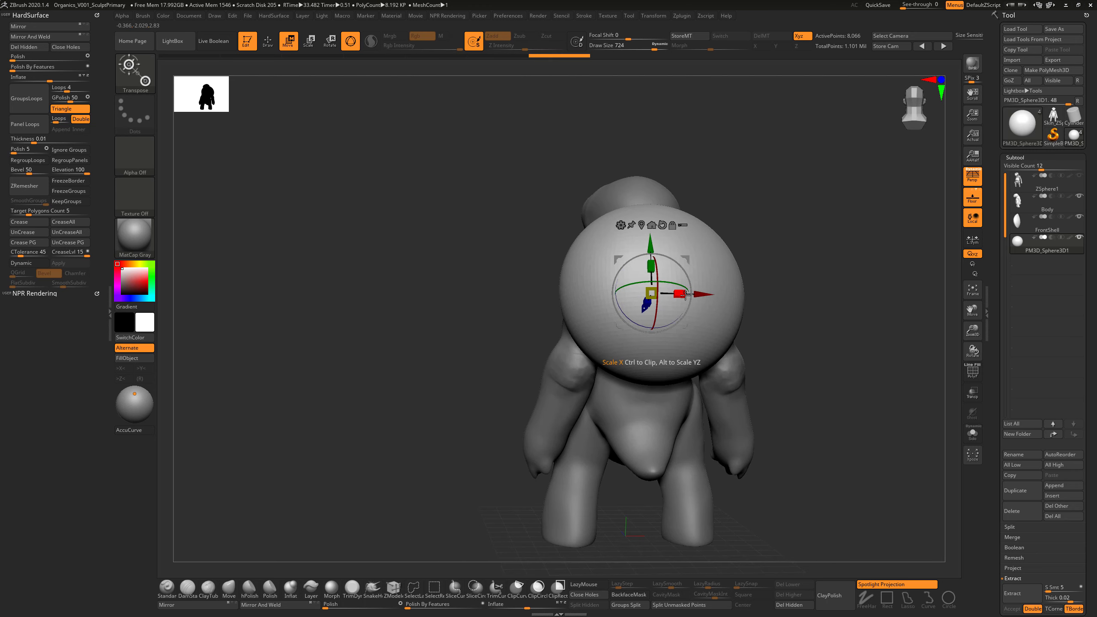
left_click_drag(686, 295, 668, 298)
right_click_drag(668, 297, 683, 263)
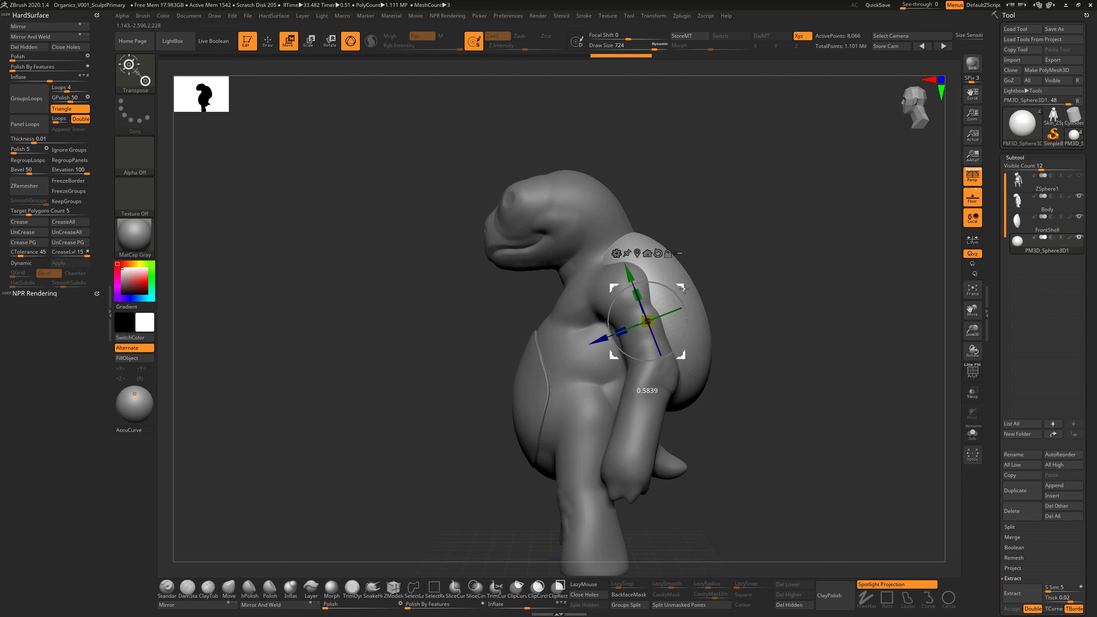
left_click_drag(690, 286, 690, 285)
mouse_move(772, 279)
left_mouse_down()
mouse_move(743, 282)
mouse_move(784, 288)
mouse_move(772, 290)
left_mouse_up()
mouse_move(772, 290)
right_mouse_down()
mouse_move(791, 293)
mouse_move(782, 295)
right_mouse_up()
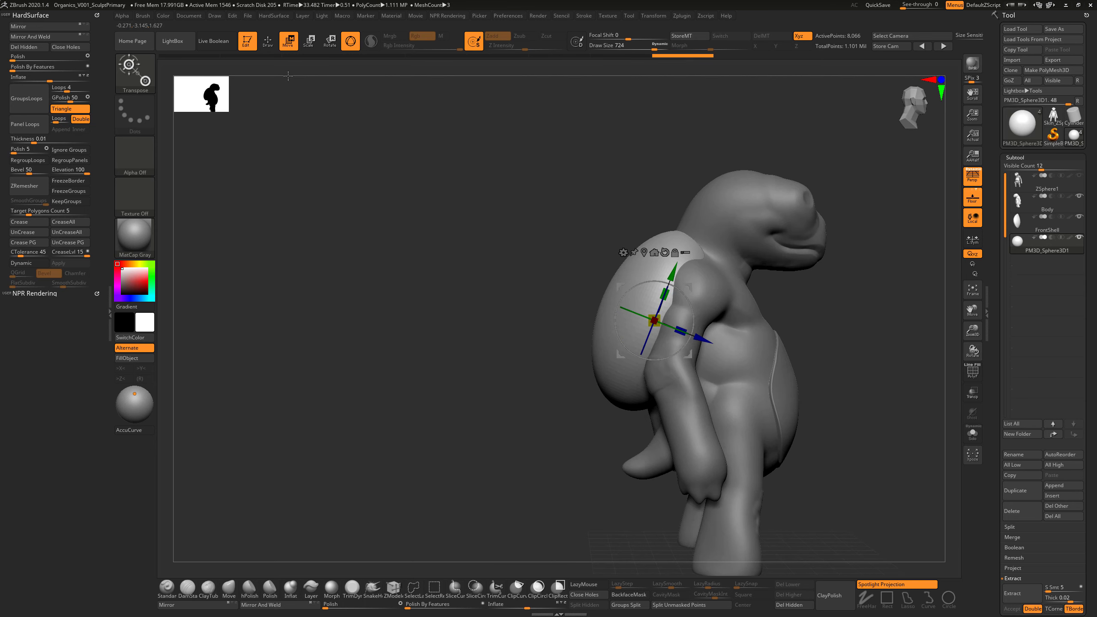
Reshape the back shell's profile with the Move brush at draw size 1000, raising its top and adjusting its rear and lower curves.
key("q")
mouse_move(846, 324)
right_mouse_down()
mouse_move(868, 326)
mouse_move(838, 333)
right_mouse_up()
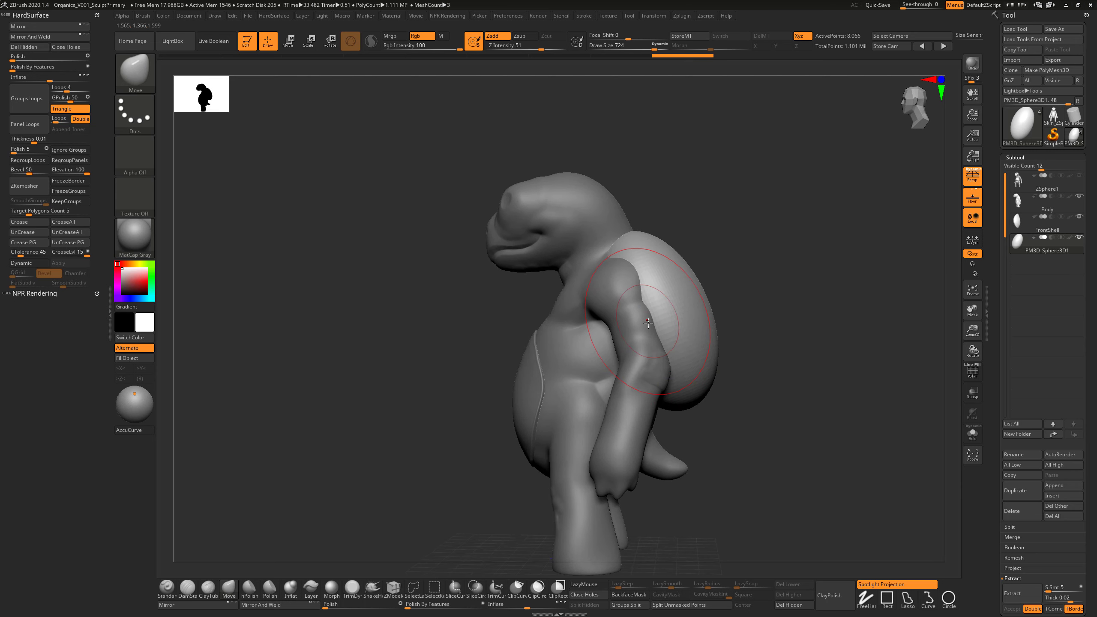
key("s")
left_click_drag(647, 297, 663, 294)
right_click_drag(701, 240, 693, 245)
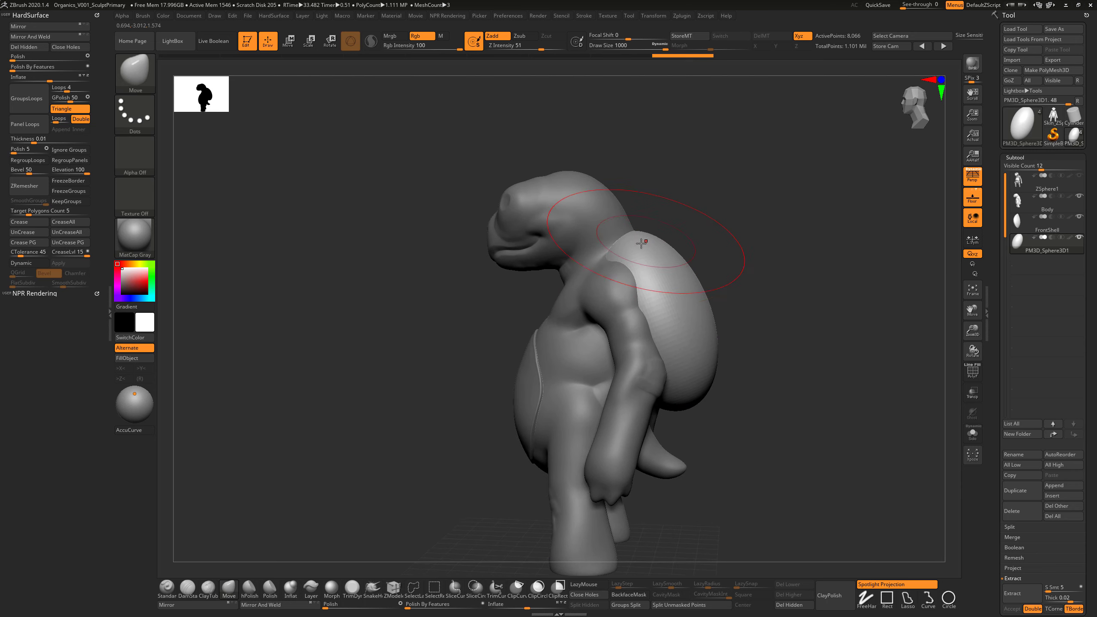
key("s")
left_click_drag(647, 246, 657, 235)
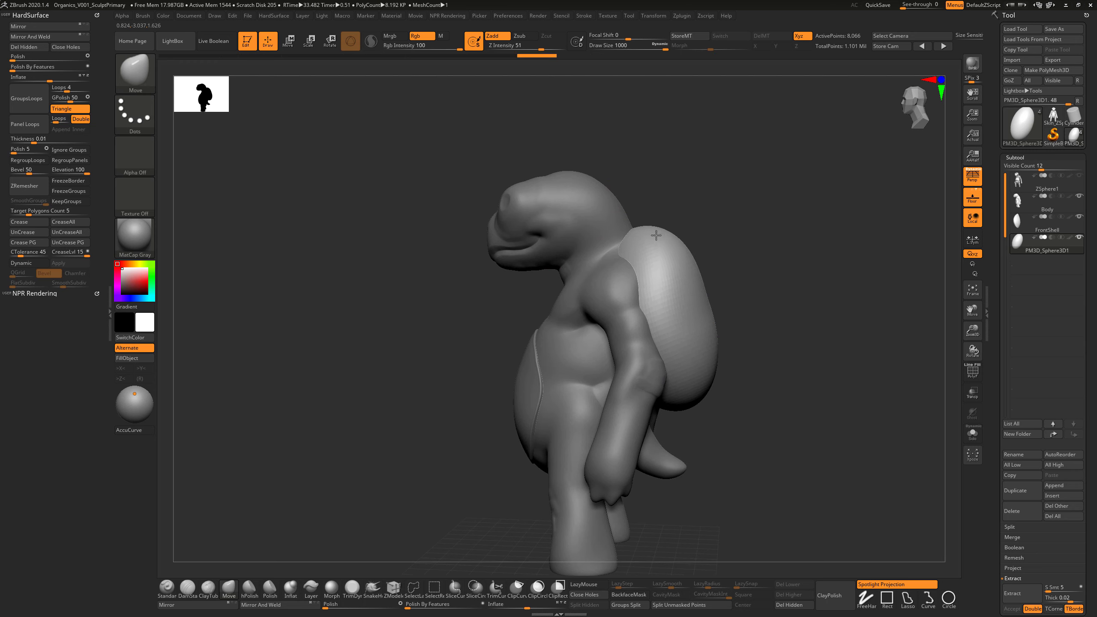
left_click_drag(701, 323, 711, 324)
mouse_move(731, 400)
left_mouse_down()
mouse_move(716, 386)
mouse_move(705, 407)
mouse_move(721, 371)
mouse_move(713, 408)
left_mouse_up()
Polish the back shell, apply Mirror And Weld, and smooth its central seam.
left_click(340, 607)
left_click(482, 604)
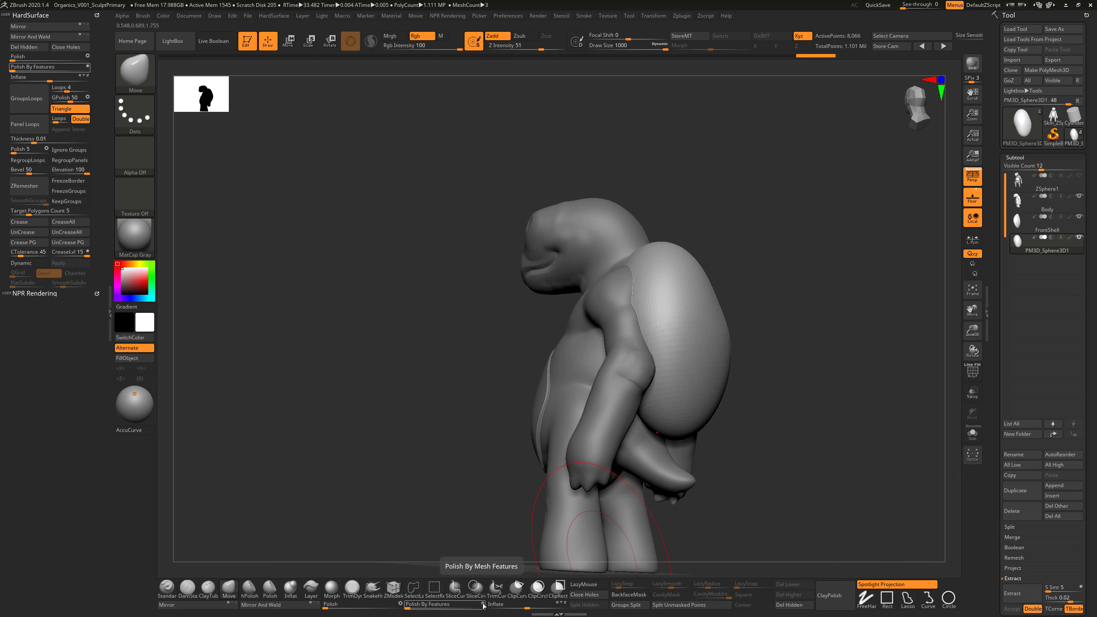
left_click(419, 606)
left_click_drag(785, 401, 708, 389)
left_click(288, 609)
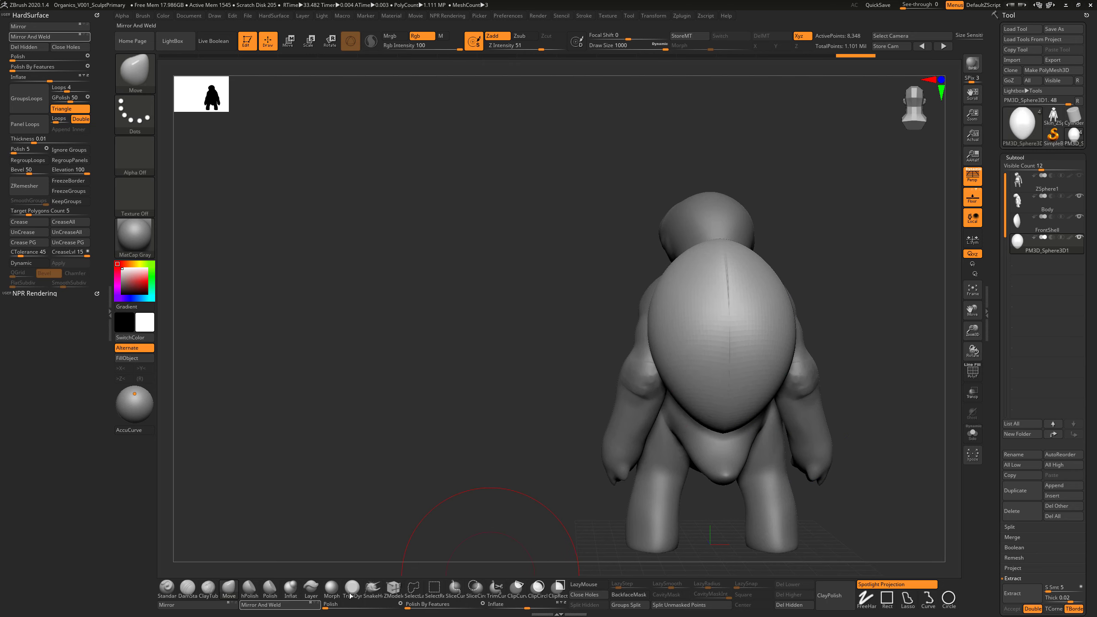
mouse_move(852, 363)
left_mouse_down()
mouse_move(743, 286)
mouse_move(731, 320)
mouse_move(857, 351)
left_mouse_up()
left_click_drag(728, 390, 718, 429, "shift")
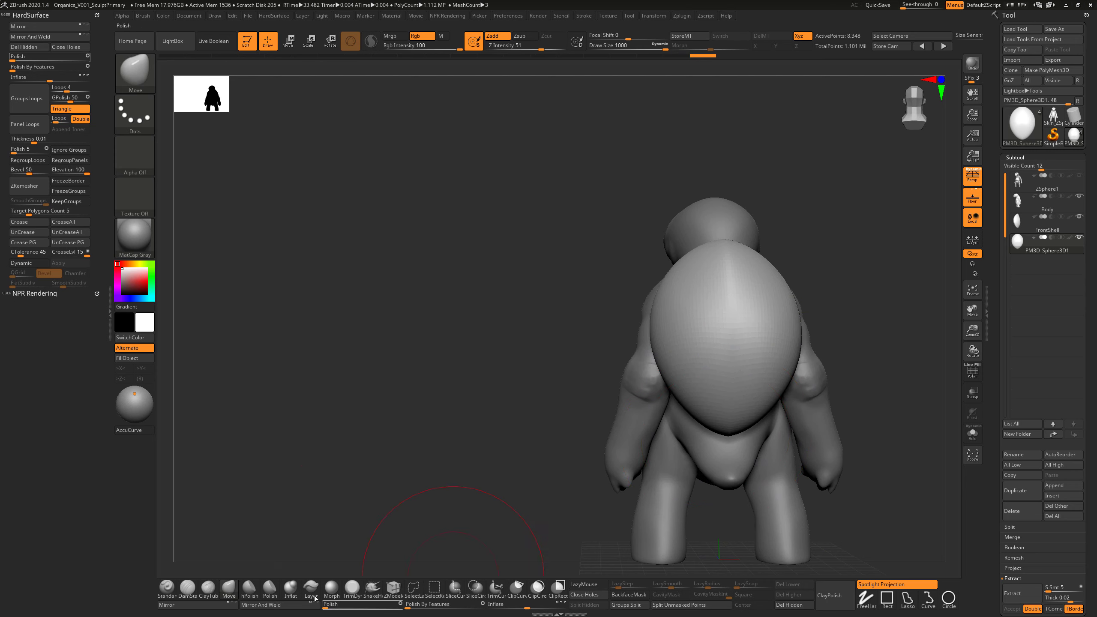
Remesh the back shell with DynaMesh at a resolution of 504.
mouse_move(893, 422)
left_mouse_down()
mouse_move(862, 397)
mouse_move(1014, 442)
mouse_move(1021, 371)
left_mouse_up()
left_click(1020, 363)
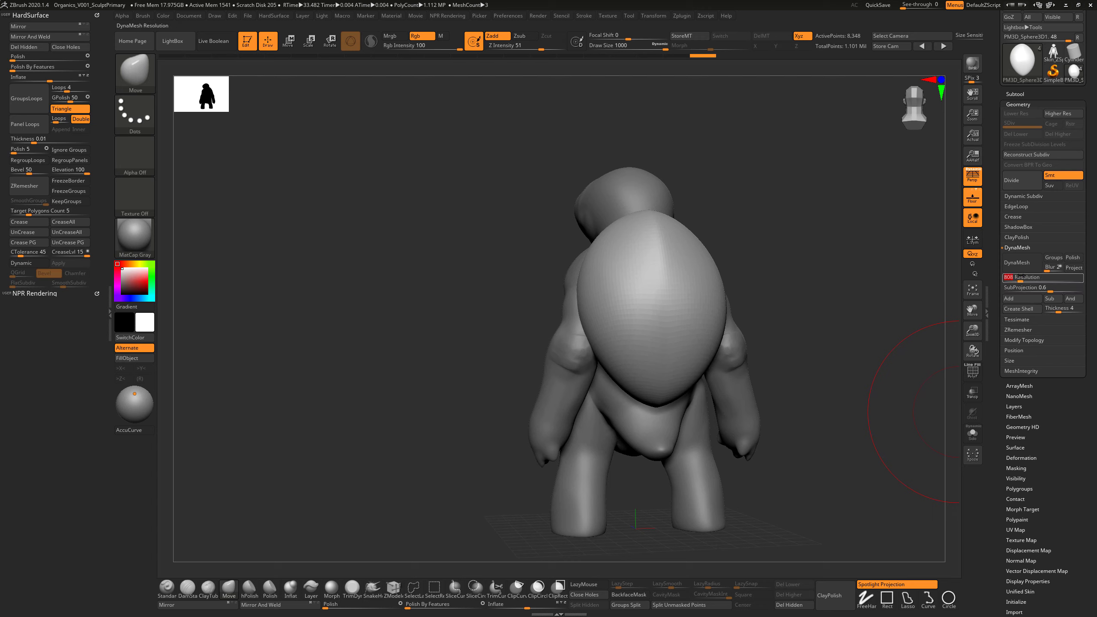
type("8500")
left_click(1022, 281)
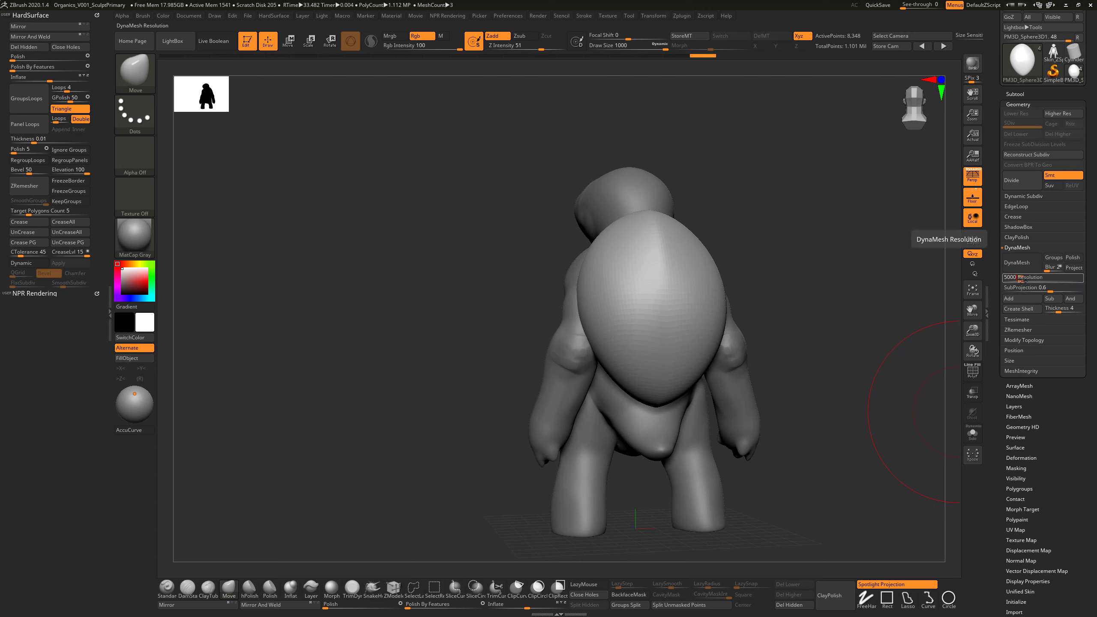
type("500")
key("Return")
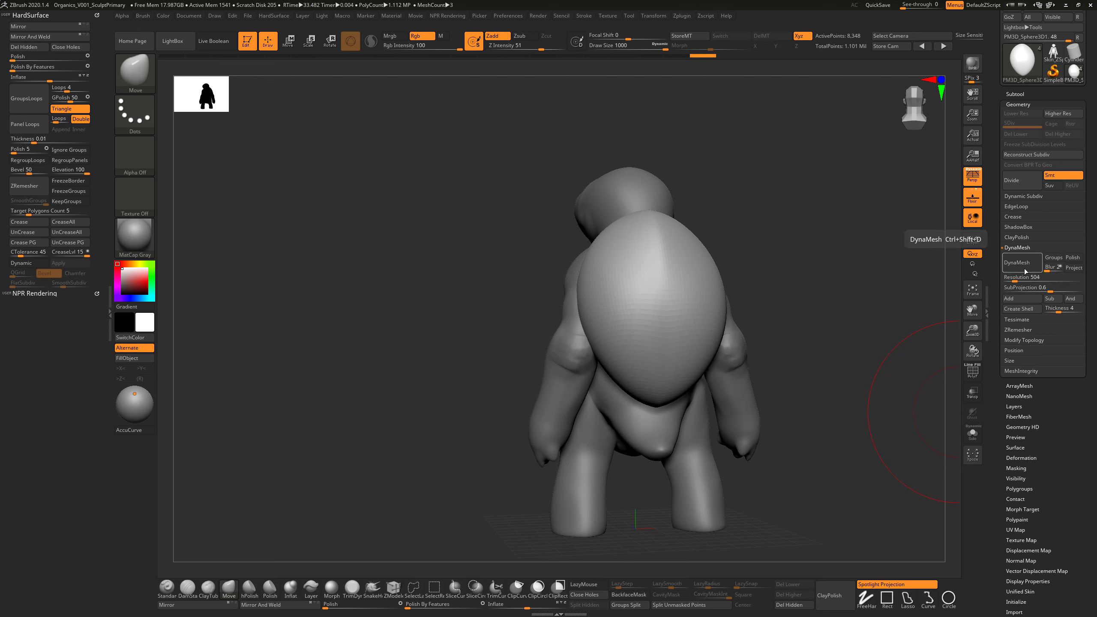
key("ctrl+shift+d")
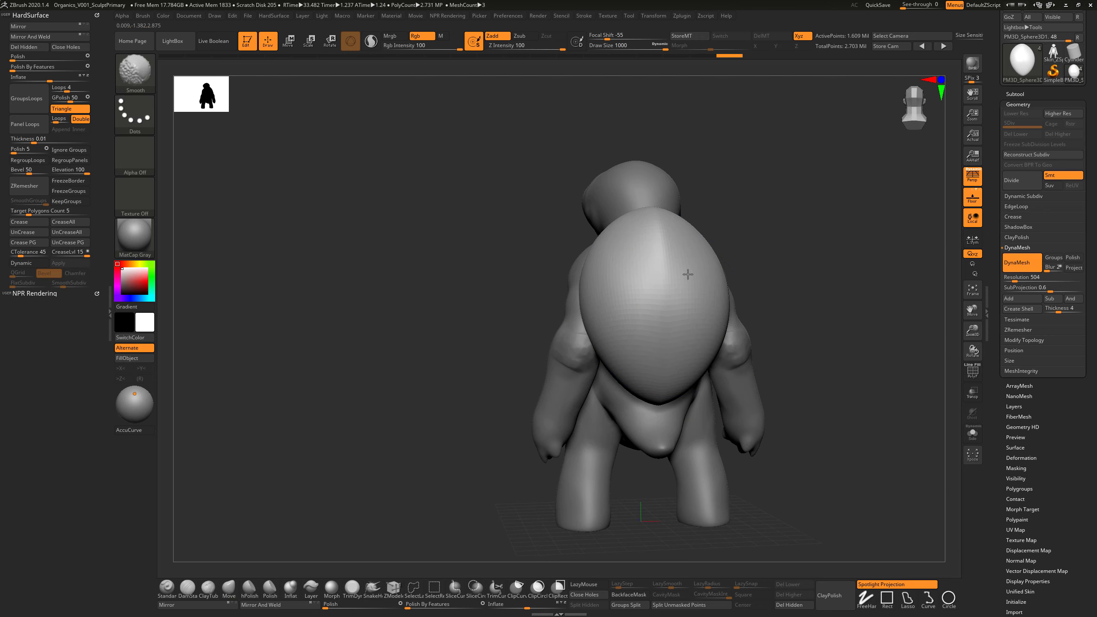
Smooth the remeshed back shell with Polish By Features, apply Mirror And Weld, and turn on X symmetry.
left_click_drag(669, 288, 673, 317, "shift")
left_click_drag(416, 602, 429, 602)
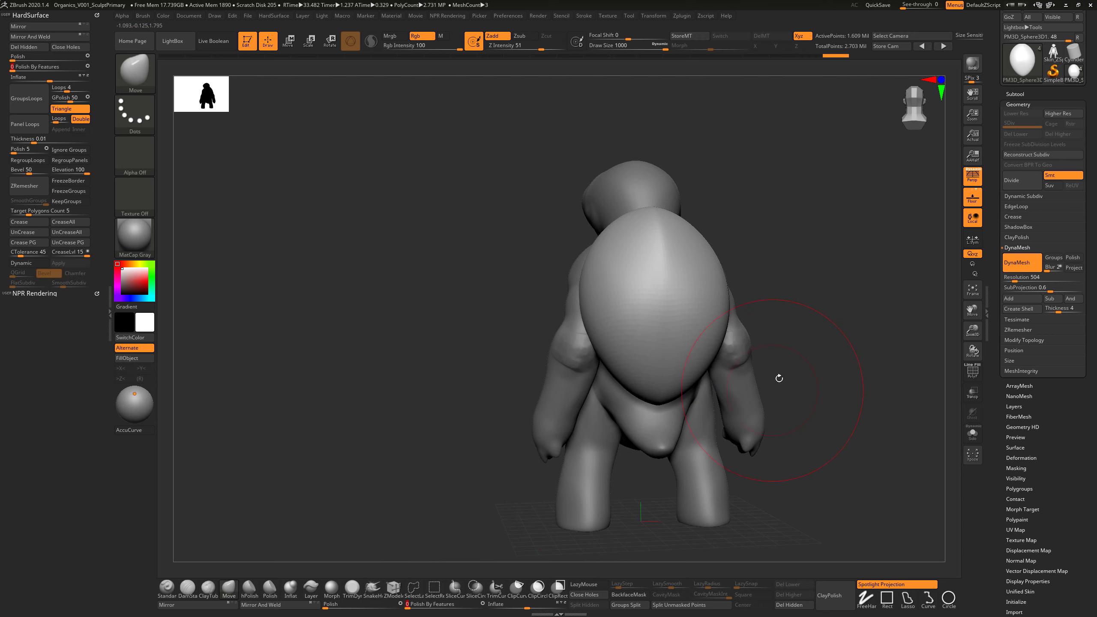
left_click_drag(802, 374, 781, 368)
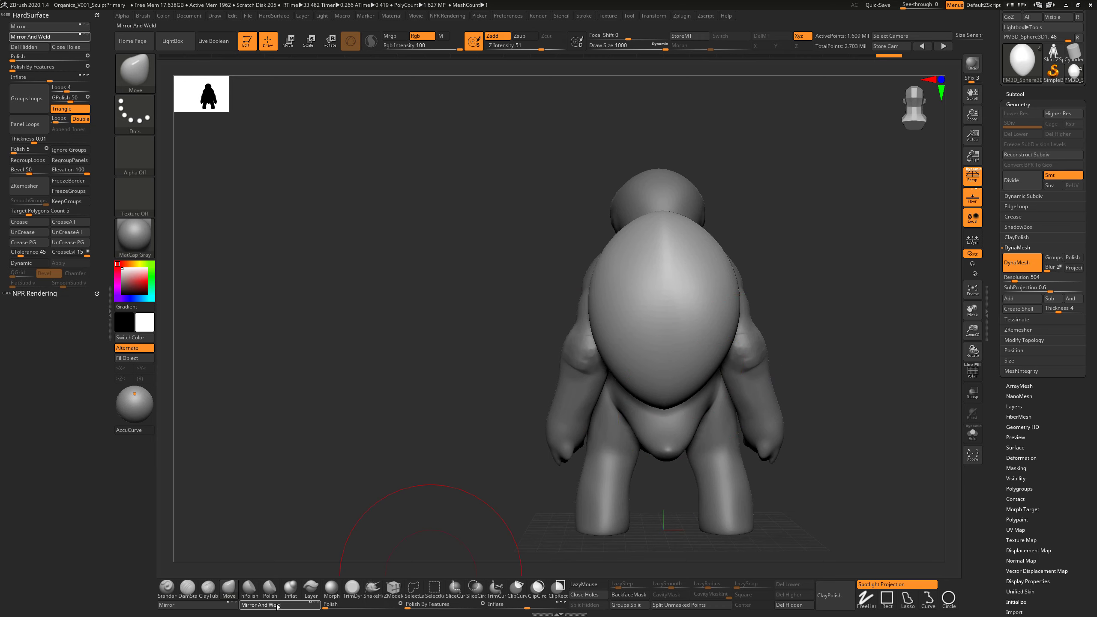
key("x")
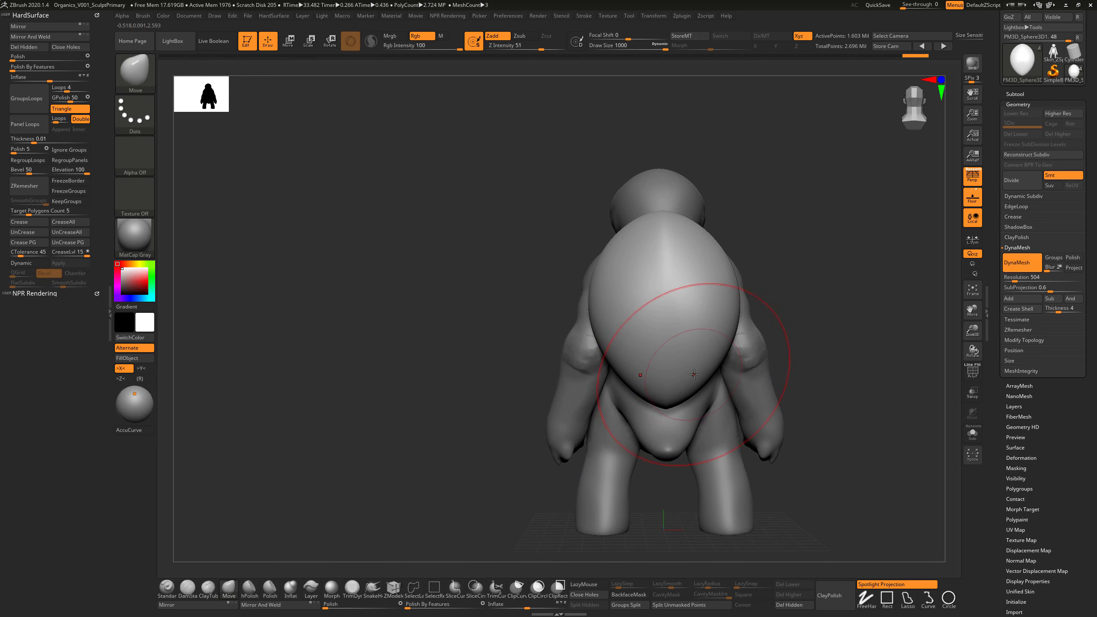
Adjust the back shell's lower and side contours with the Move brush, smooth its rear surface, and remesh it with DynaMesh.
left_click_drag(718, 373, 683, 394)
left_click_drag(800, 310, 710, 300)
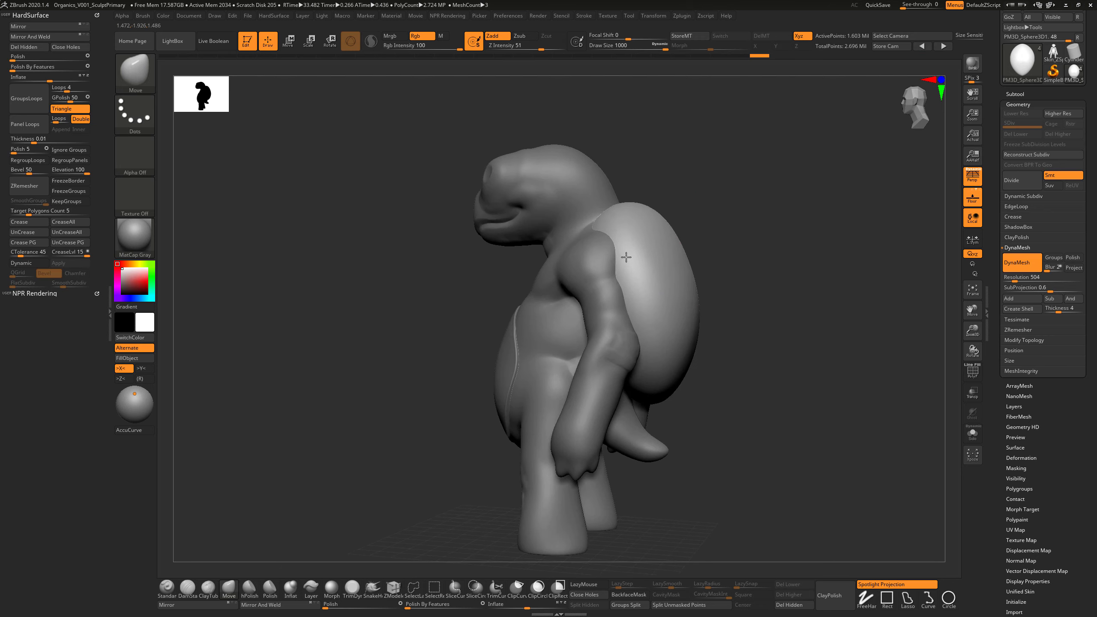
left_click_drag(730, 255, 791, 268)
mouse_move(785, 311)
left_mouse_down()
mouse_move(818, 332)
mouse_move(823, 319)
mouse_move(846, 319)
mouse_move(834, 304)
left_mouse_up()
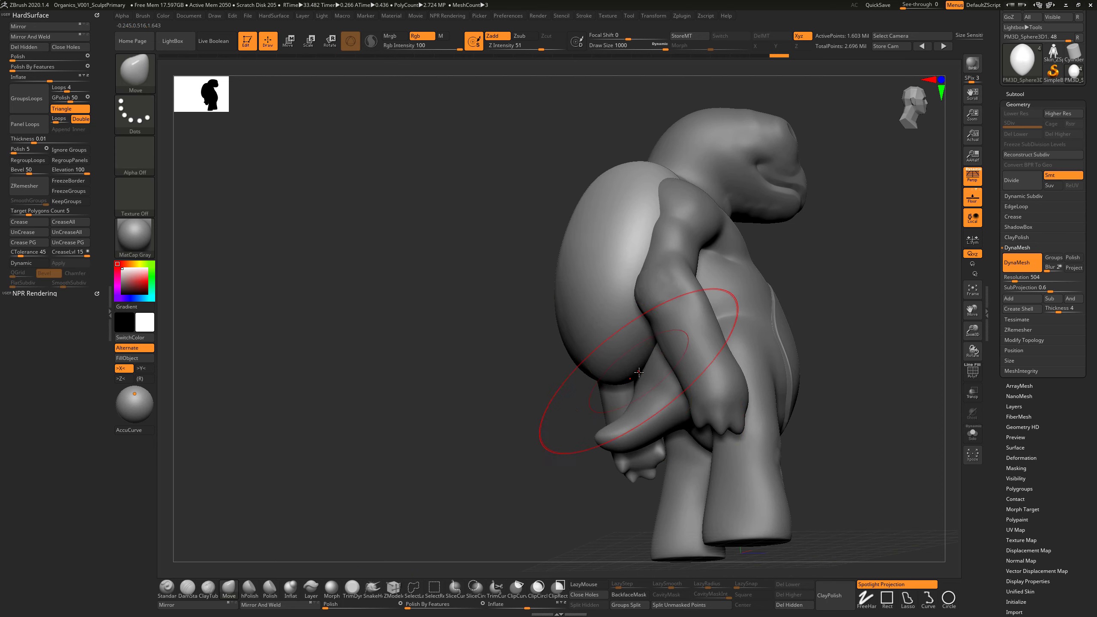
left_click_drag(640, 382, 579, 346)
left_click_drag(525, 413, 560, 432)
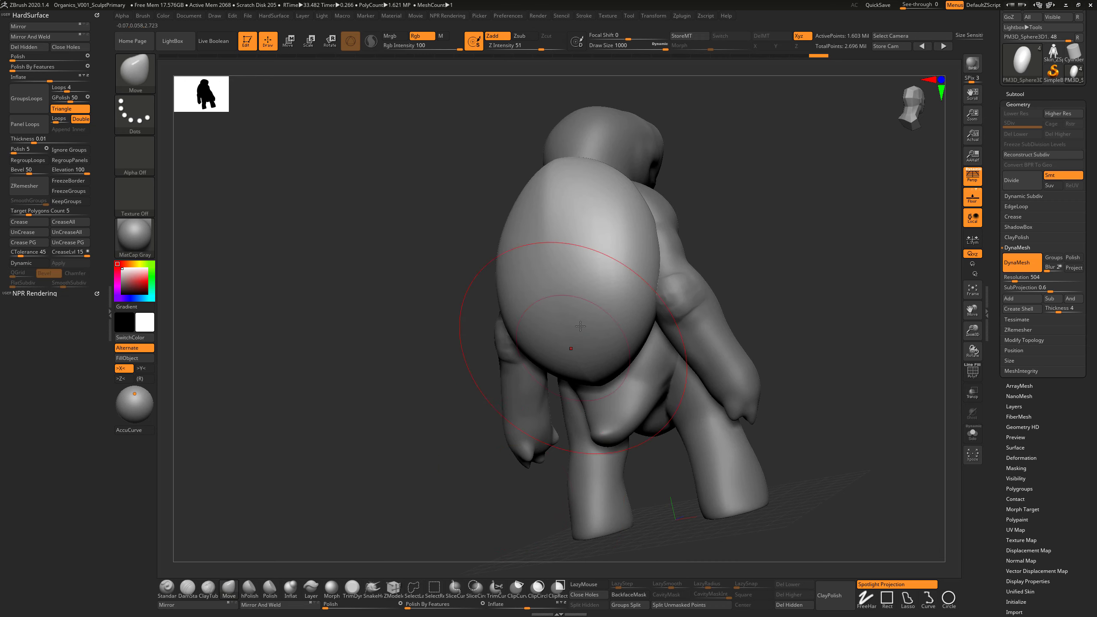
left_click_drag(580, 326, 579, 312, "shift")
mouse_move(841, 298)
left_mouse_down("ctrl")
mouse_move(812, 319)
mouse_move(829, 341)
left_mouse_up("ctrl")
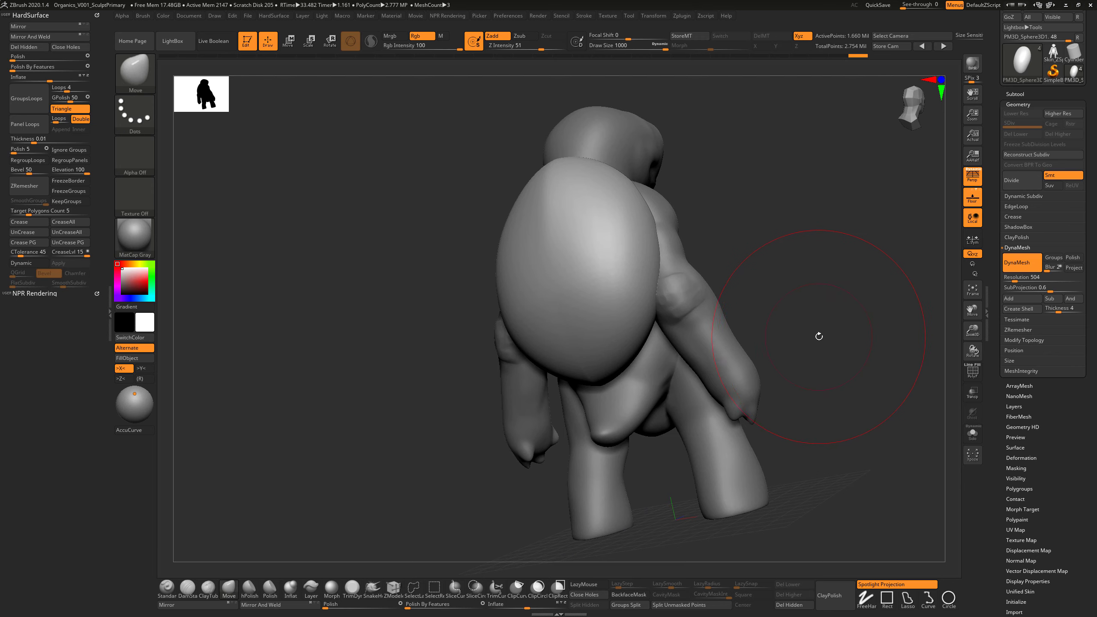
Carve a groove into the back shell along the arm and lower edge with ClayTubes at draw size 212.
left_click(208, 589)
key("s")
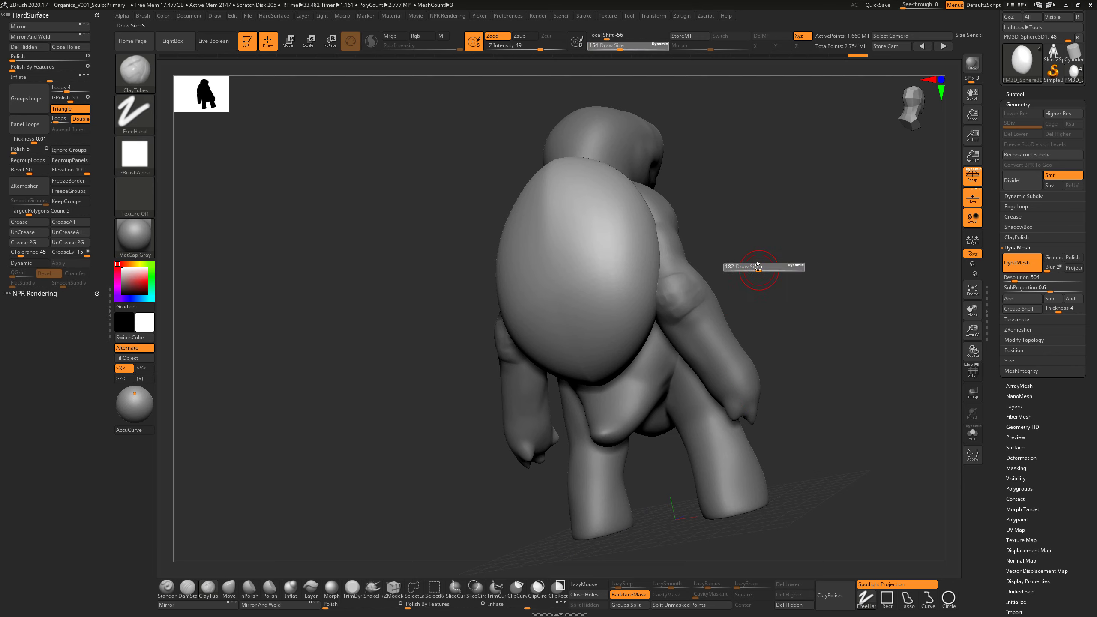
left_click_drag(758, 267, 758, 266)
mouse_move(808, 268)
left_mouse_down()
mouse_move(757, 255)
mouse_move(779, 256)
mouse_move(734, 288)
left_mouse_up()
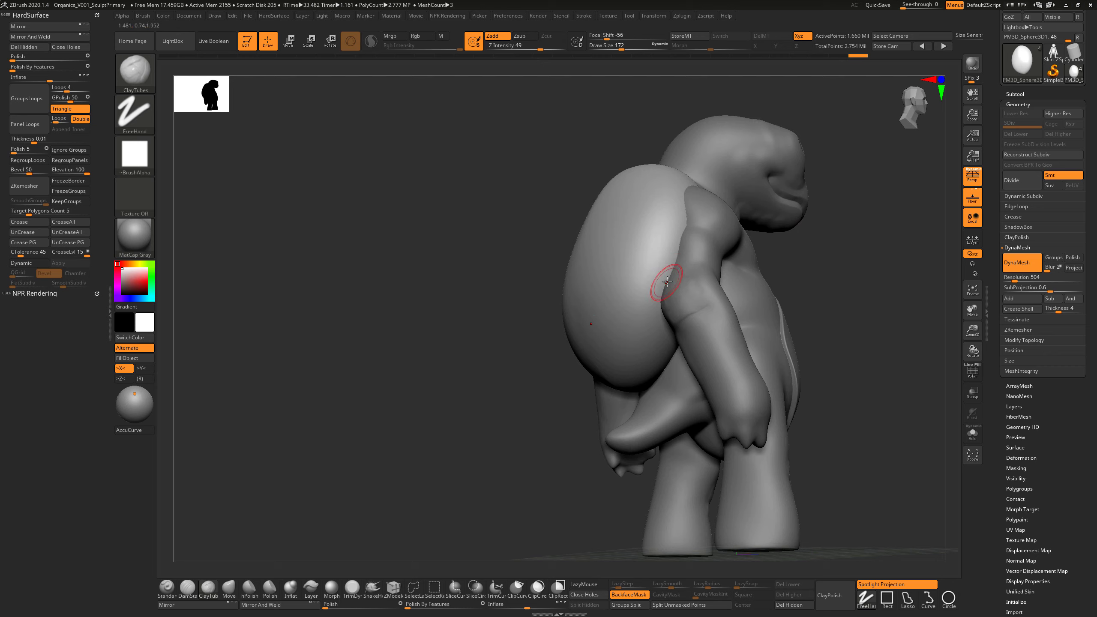
key("s")
mouse_move(667, 281)
left_mouse_down()
mouse_move(657, 319)
mouse_move(688, 223)
left_mouse_up()
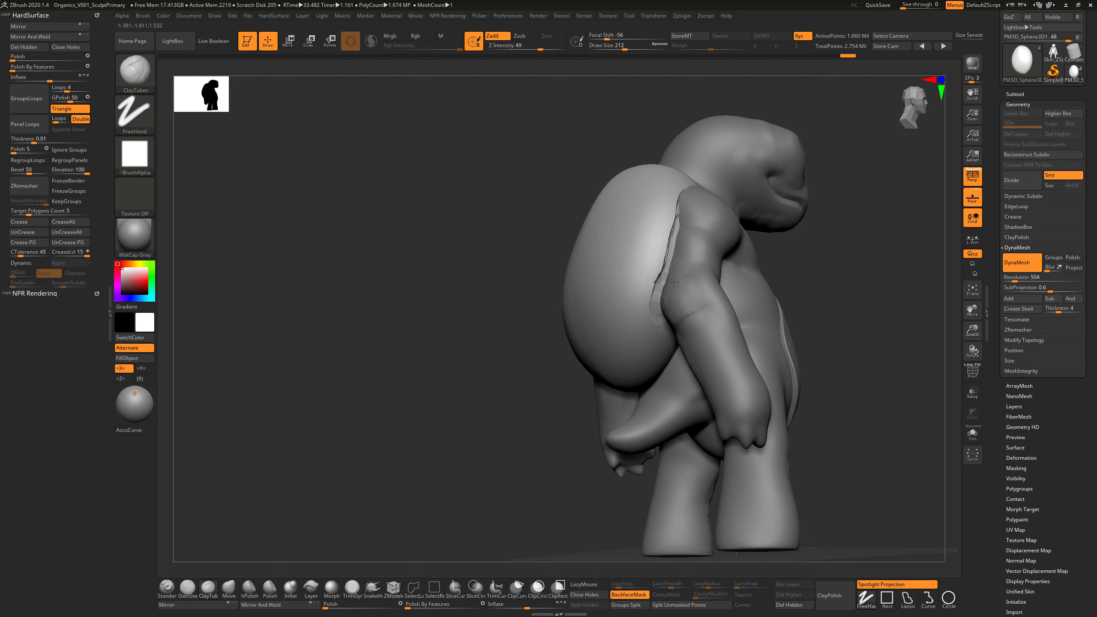
left_click_drag(674, 282, 667, 300)
mouse_move(836, 280)
left_mouse_down()
mouse_move(670, 333)
mouse_move(654, 387)
left_mouse_up()
mouse_move(815, 342)
left_mouse_down()
mouse_move(793, 290)
mouse_move(780, 283)
left_mouse_up()
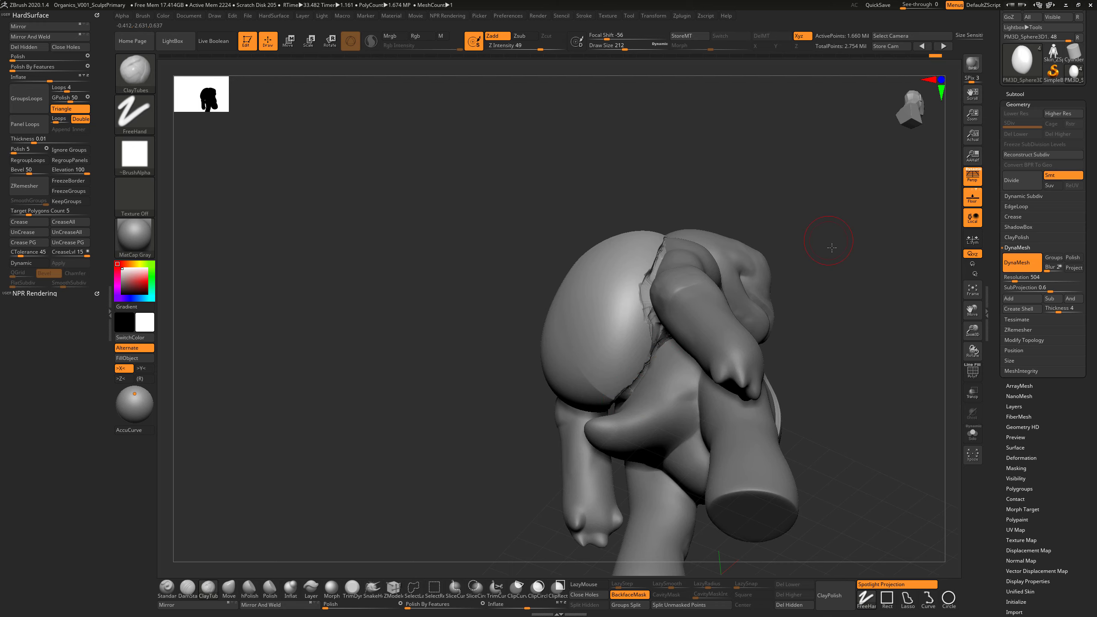
Extend the carved ClayTubes groove along the back shell's rim over the shoulder and up to the neck.
right_click_drag(832, 247, 756, 345)
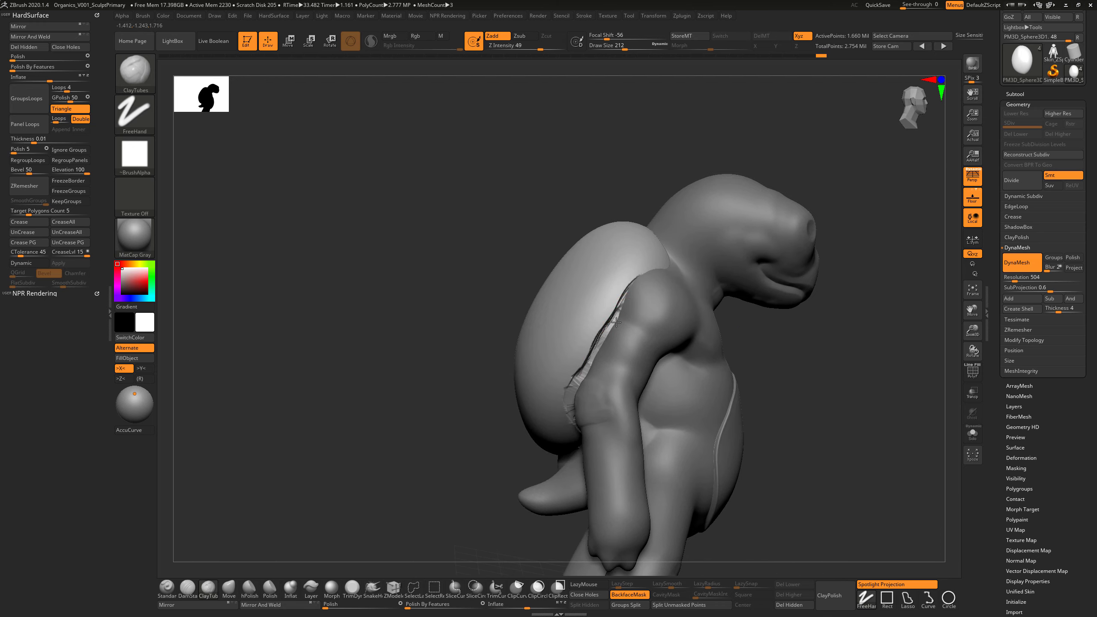
left_click_drag(616, 323, 633, 292, "alt")
mouse_move(635, 295)
left_mouse_down("alt")
mouse_move(626, 303)
mouse_move(661, 273)
left_mouse_up("alt")
right_click_drag(830, 319, 767, 330)
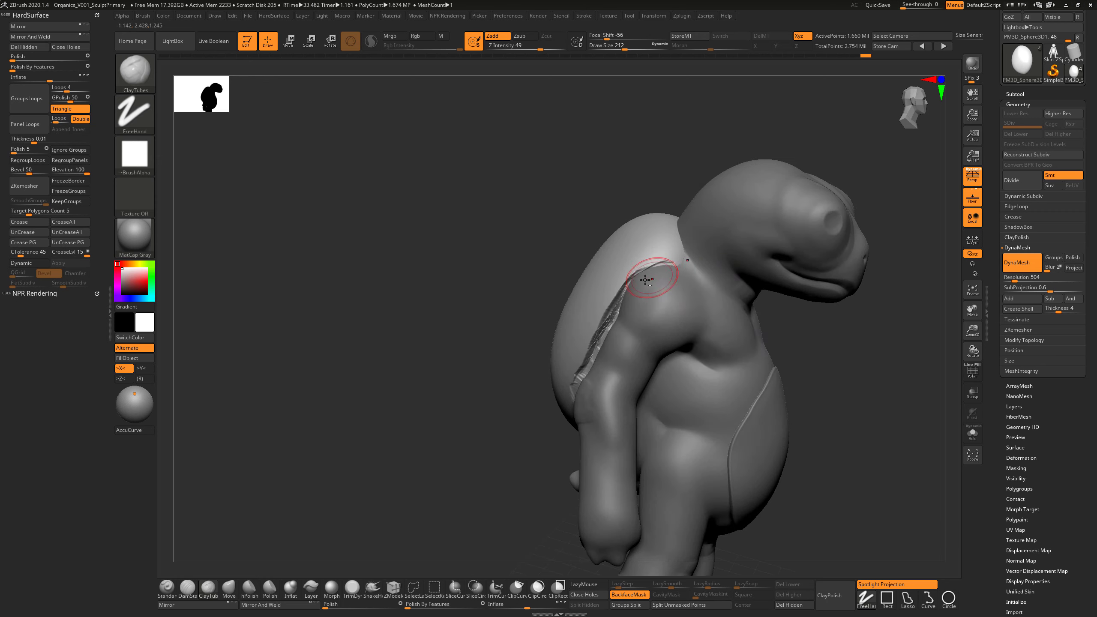
mouse_move(642, 279)
left_mouse_down("alt")
mouse_move(675, 259)
mouse_move(681, 235)
left_mouse_up("alt")
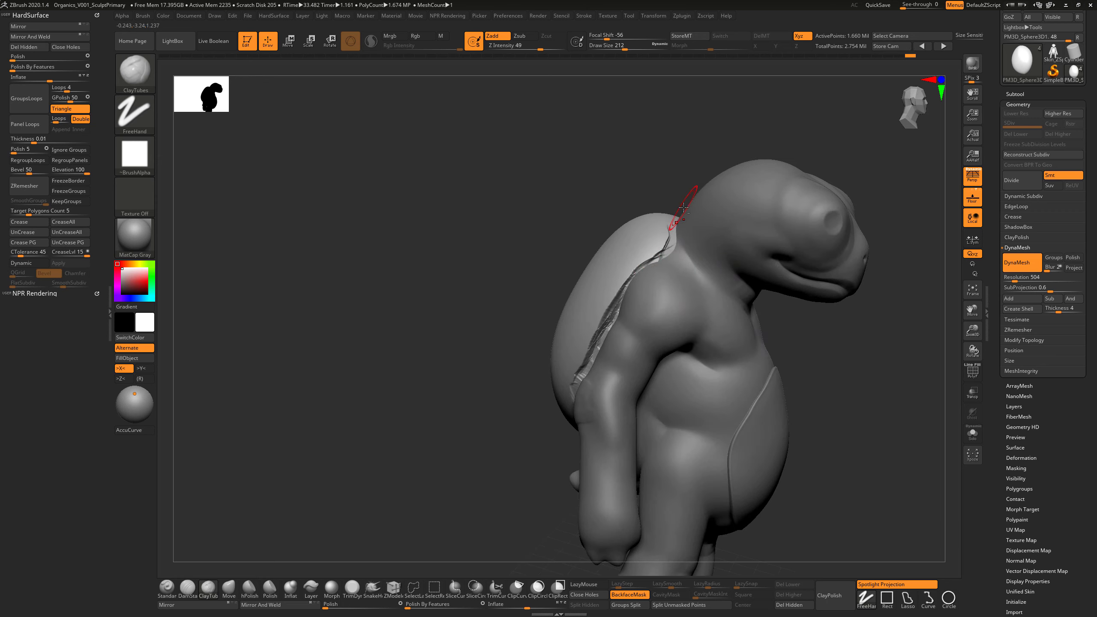
right_click_drag(684, 207, 689, 197)
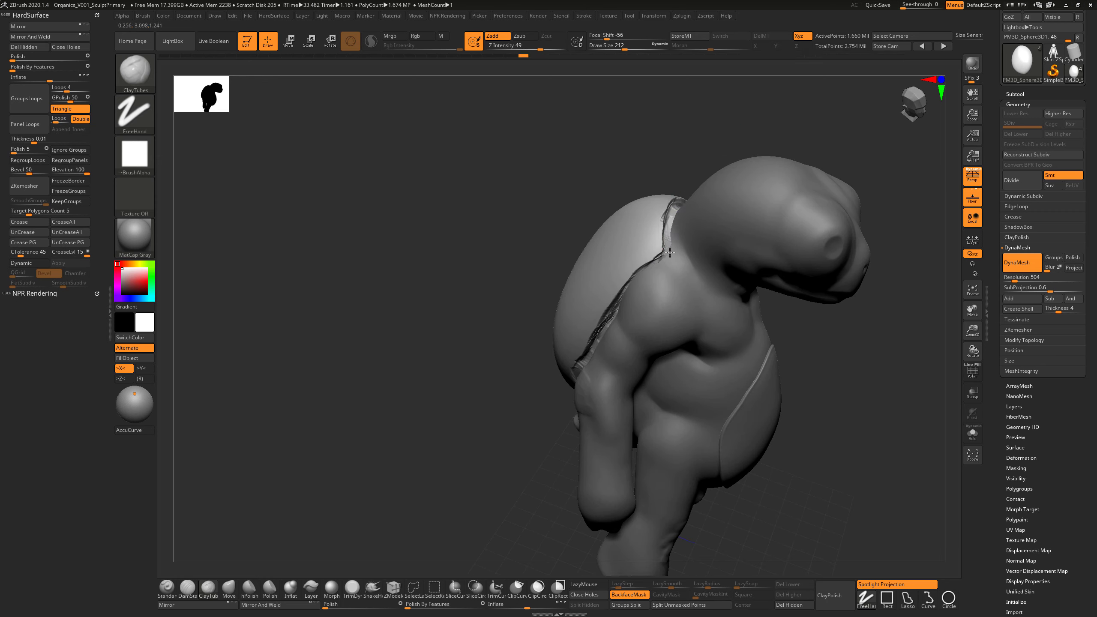
left_click_drag(673, 237, 653, 273)
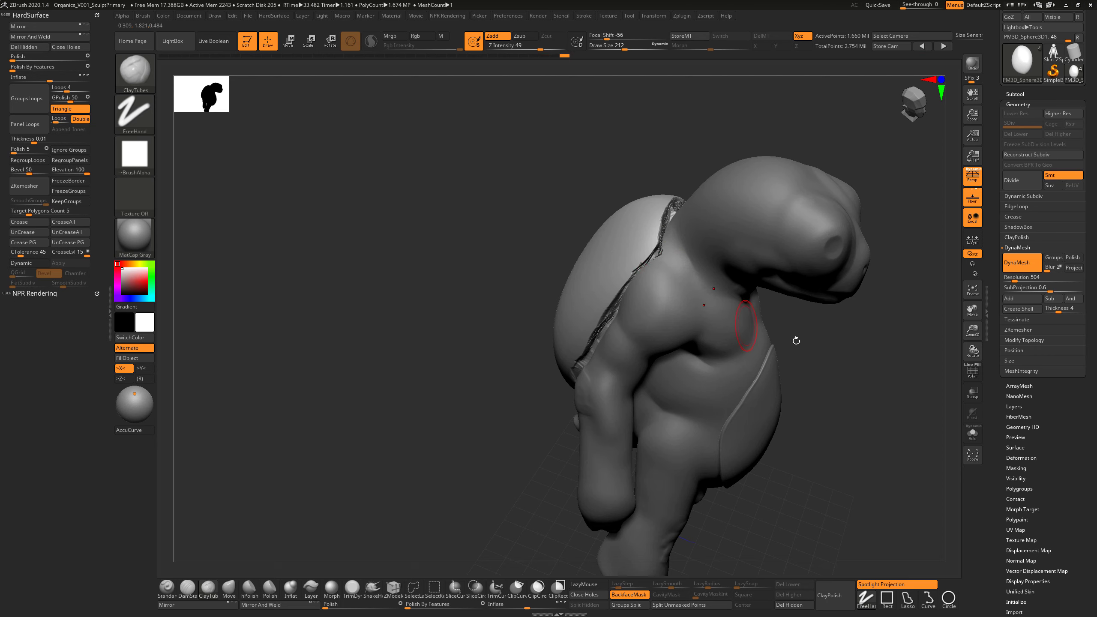
Soften the carved shell rim with Polish By Features, remesh it with DynaMesh, and smooth the groove beside the arm.
left_click_drag(843, 378, 862, 330)
left_click(416, 605)
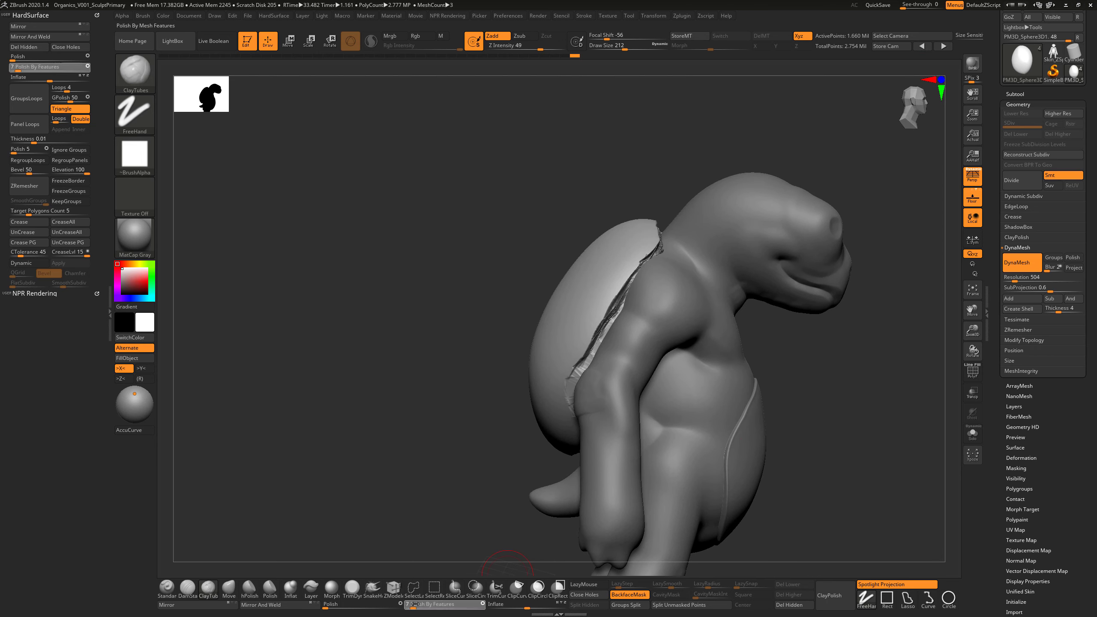
left_click_drag(824, 393, 835, 409)
left_click_drag(885, 369, 813, 439, "ctrl")
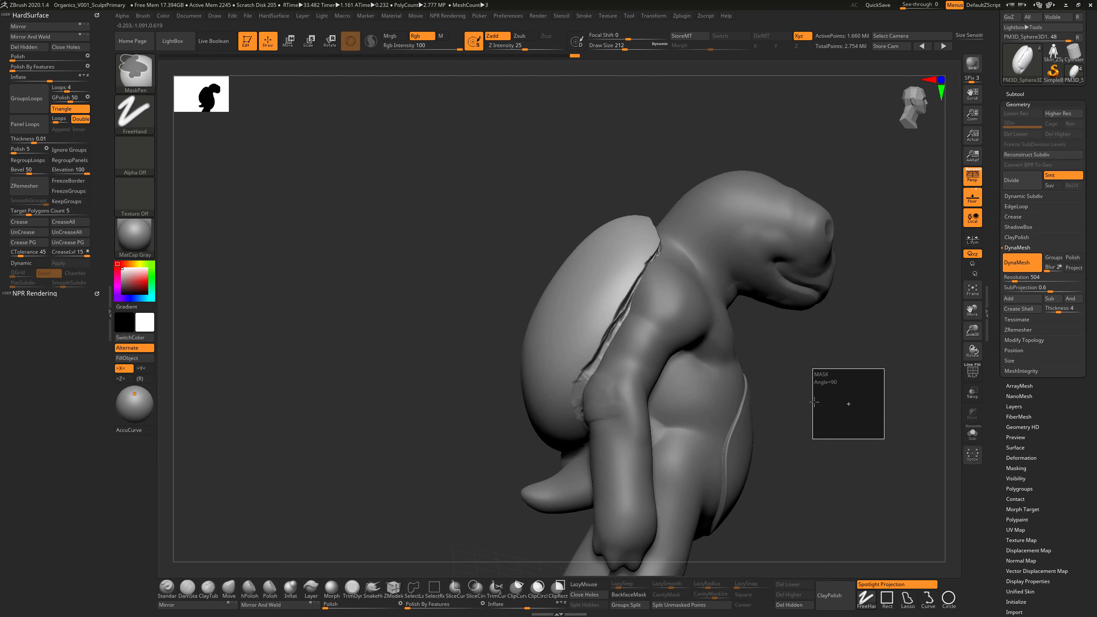
right_click_drag(822, 379, 662, 307)
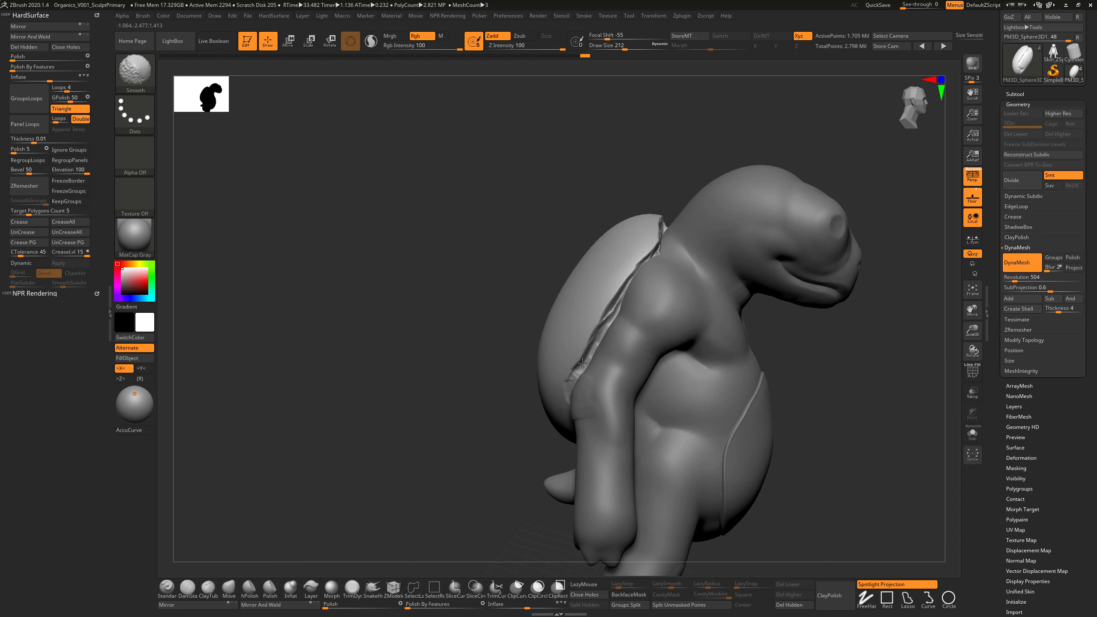
left_click_drag(840, 377, 865, 370)
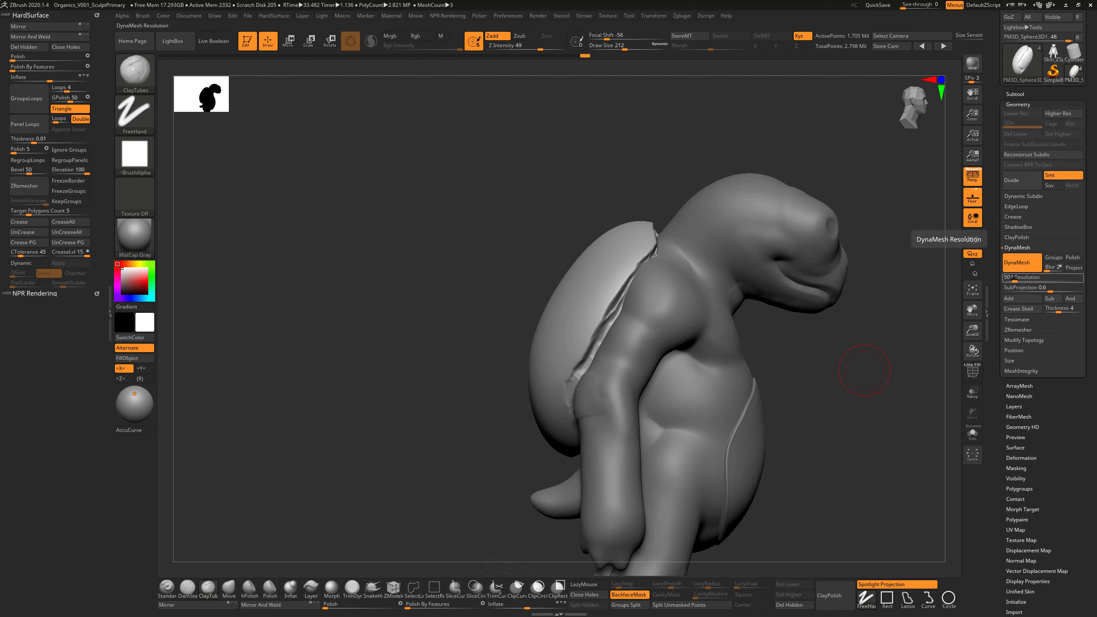
Remesh the back shell with DynaMesh at a resolution of 128.
left_click_drag(1013, 277, 1009, 280)
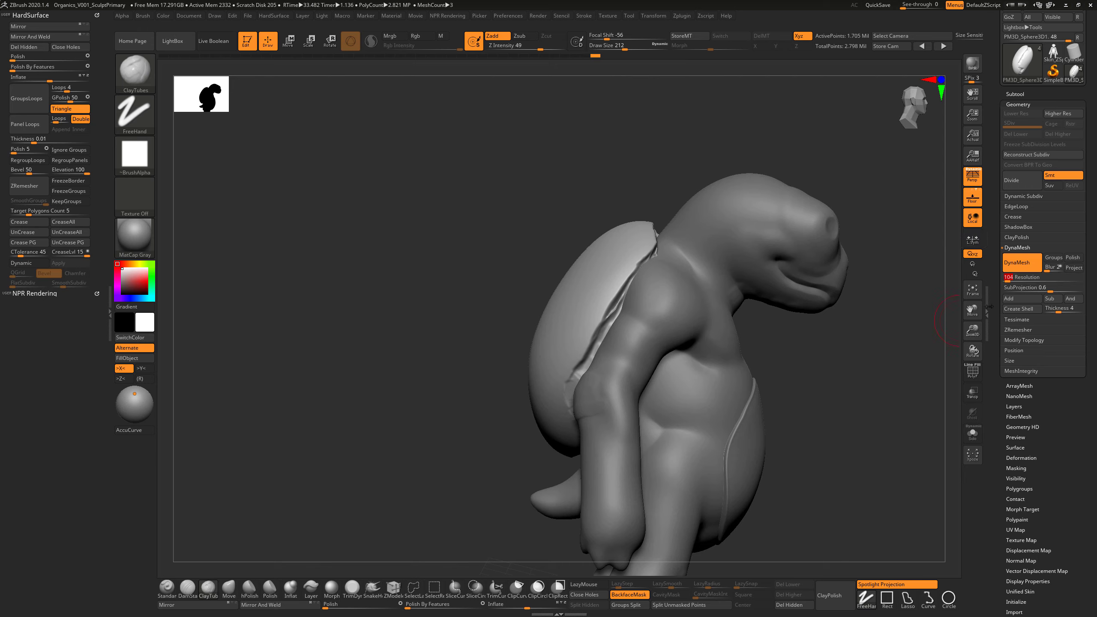
type("28")
key("ctrl")
left_click_drag(892, 355, 791, 454, "ctrl")
Smooth the back shell's upper rim and soften the whole shell with Polish By Features.
key("shift")
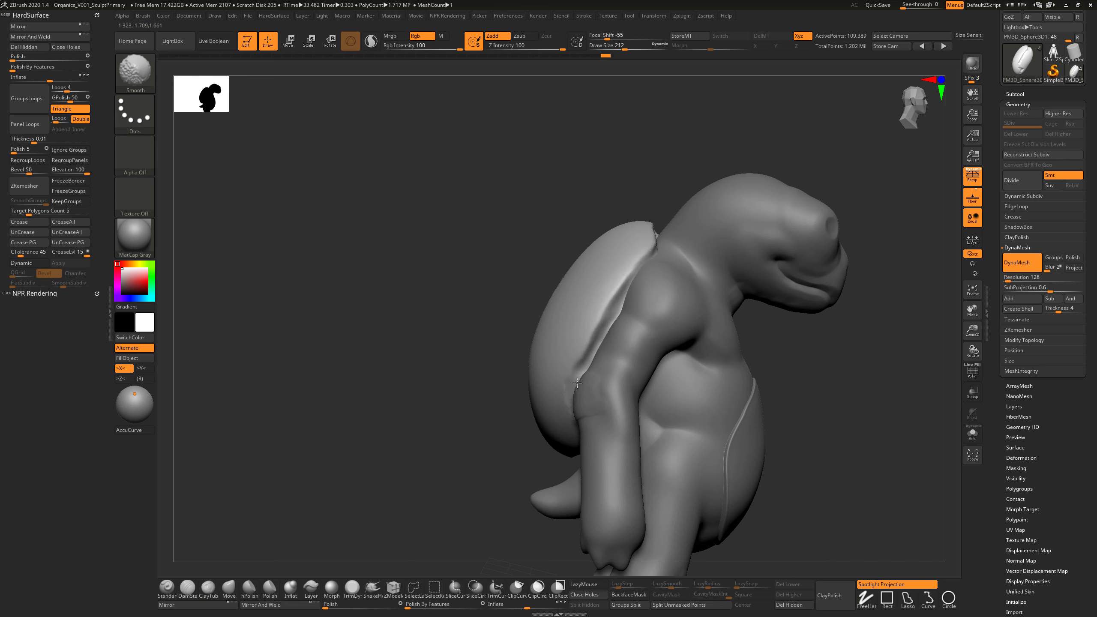
left_click_drag(659, 222, 658, 231, "shift")
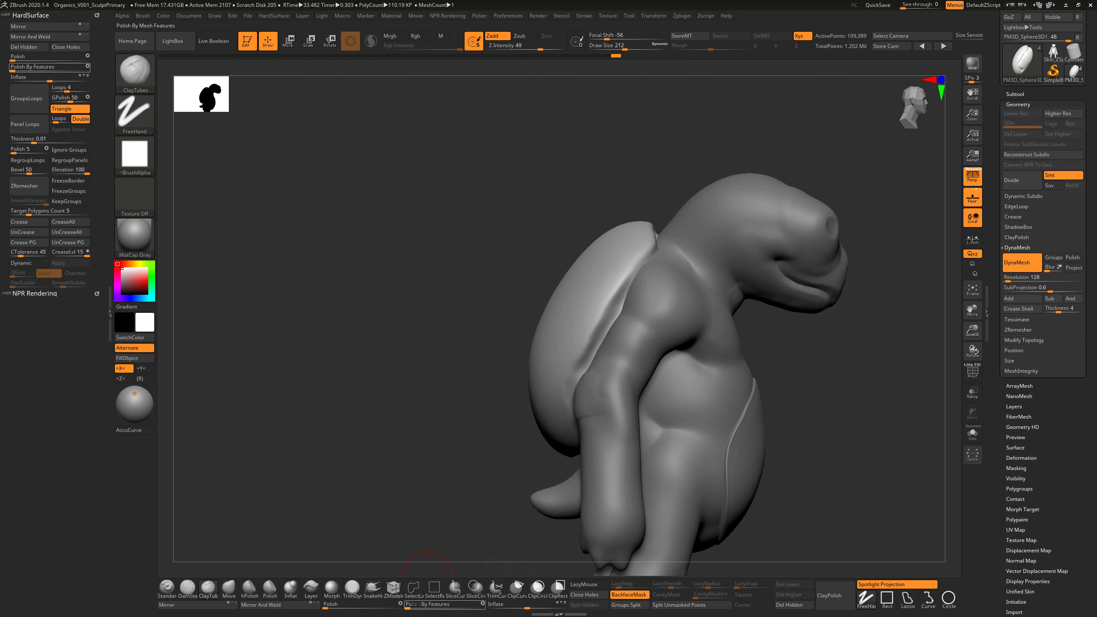
left_click(431, 604)
left_click(435, 602)
left_click_drag(435, 602, 435, 603)
left_click_drag(799, 344, 724, 381)
Cut a crease under the back shell's lower rim with DamStandard at draw size 351, and remesh with DynaMesh.
left_click(188, 588)
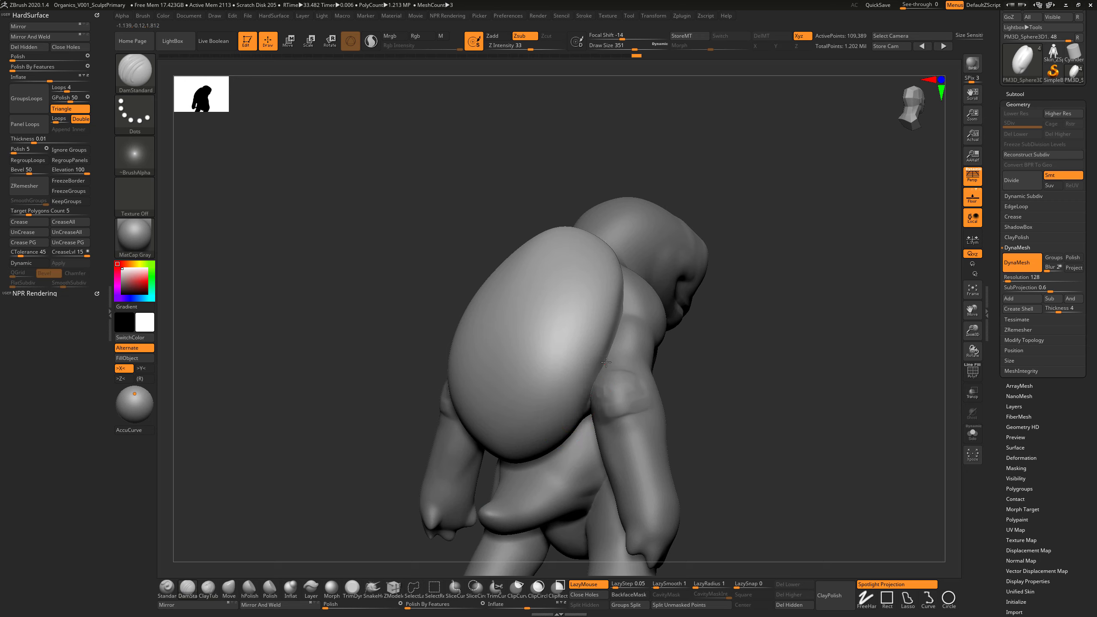
left_click_drag(703, 392, 585, 438)
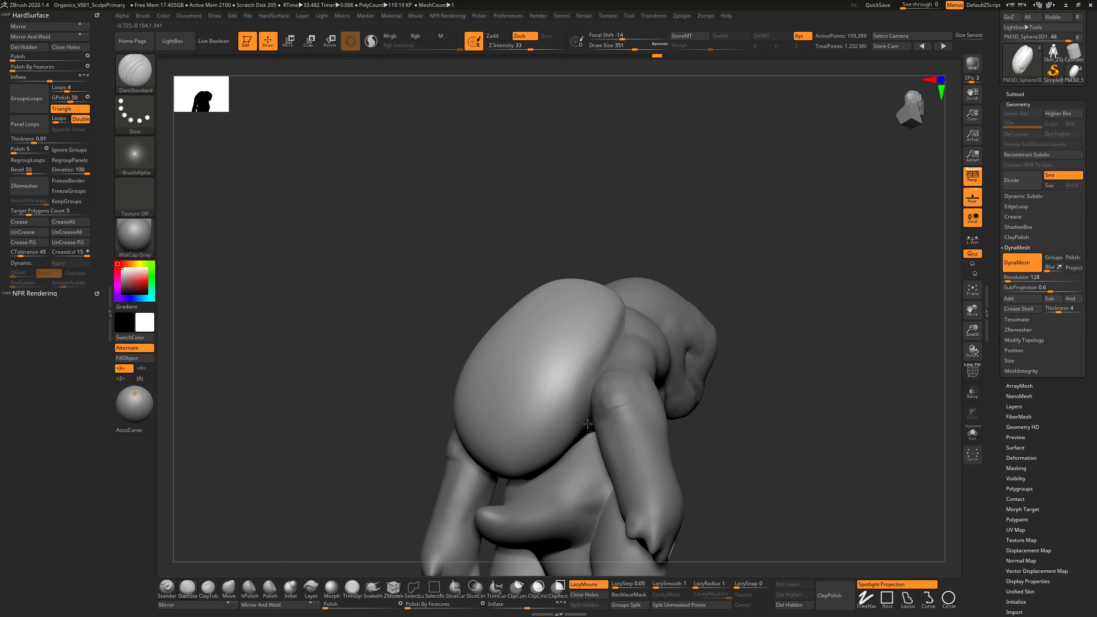
left_click_drag(774, 355, 592, 427)
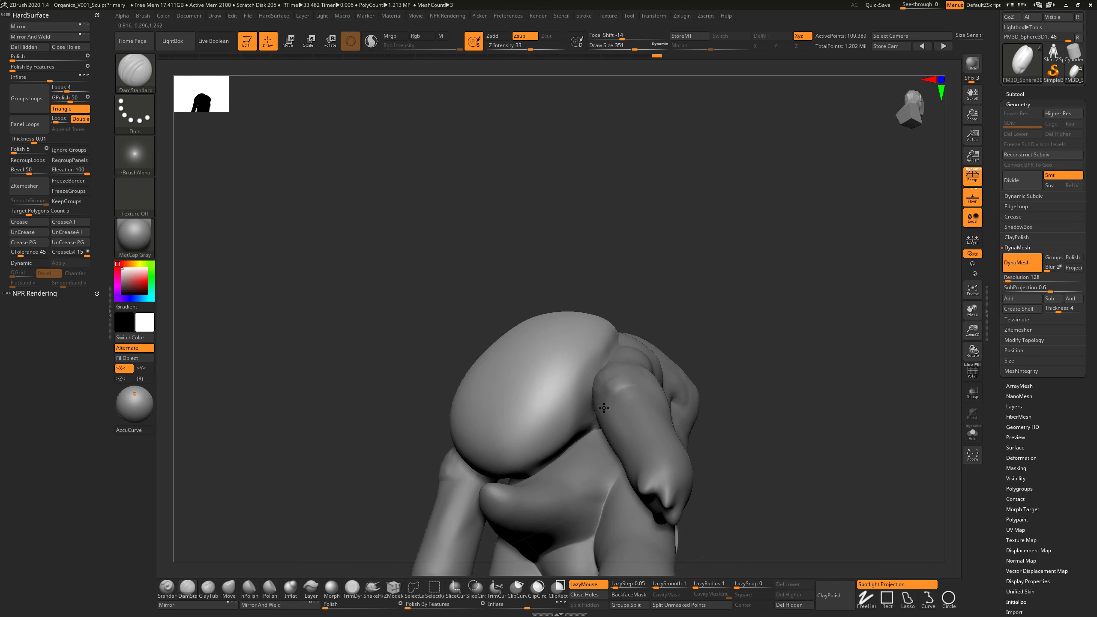
left_click_drag(739, 389, 773, 376)
mouse_move(755, 351)
left_mouse_down("ctrl")
mouse_move(807, 421)
mouse_move(804, 440)
left_mouse_up("ctrl")
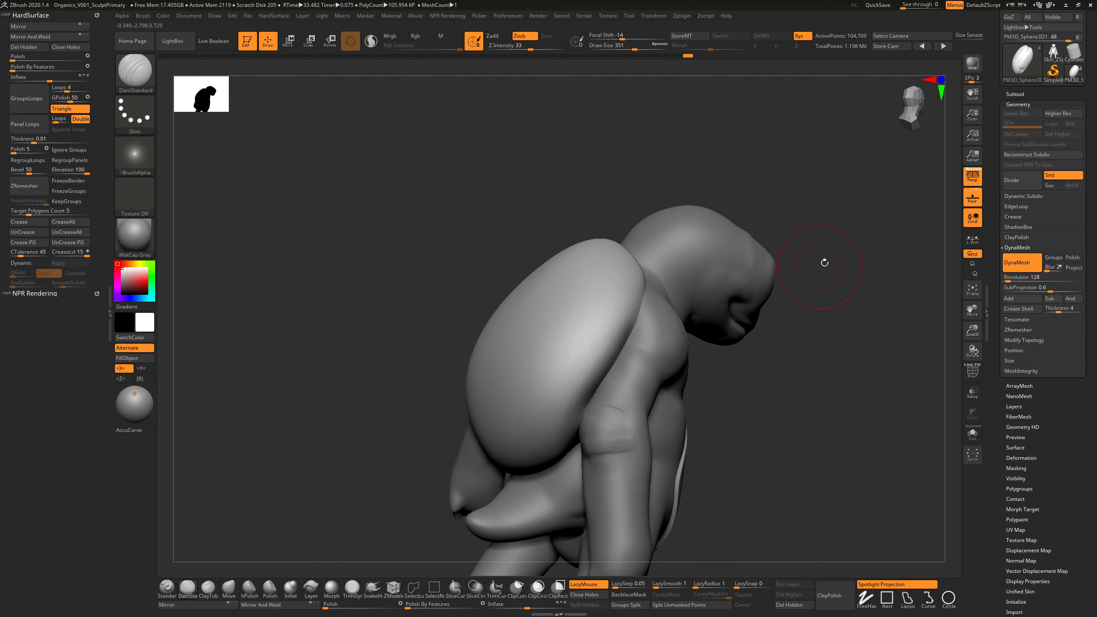
Deepen the crease between the back shell's rim, neck and shoulder with DamStandard, and update the DynaMesh.
left_click_drag(823, 260, 730, 373)
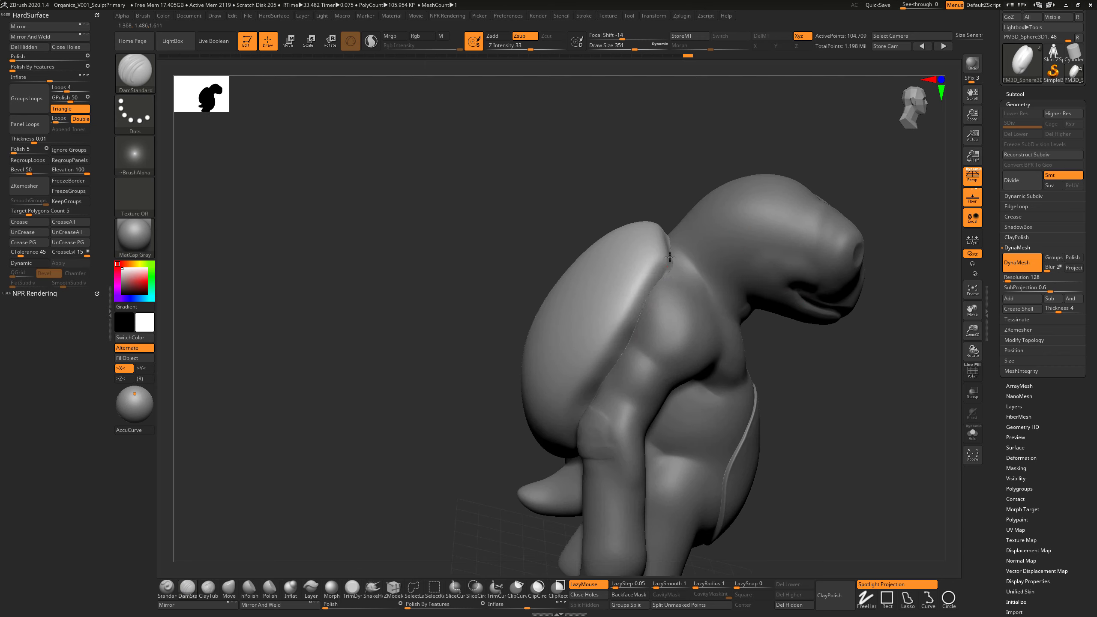
left_click_drag(697, 169, 649, 281)
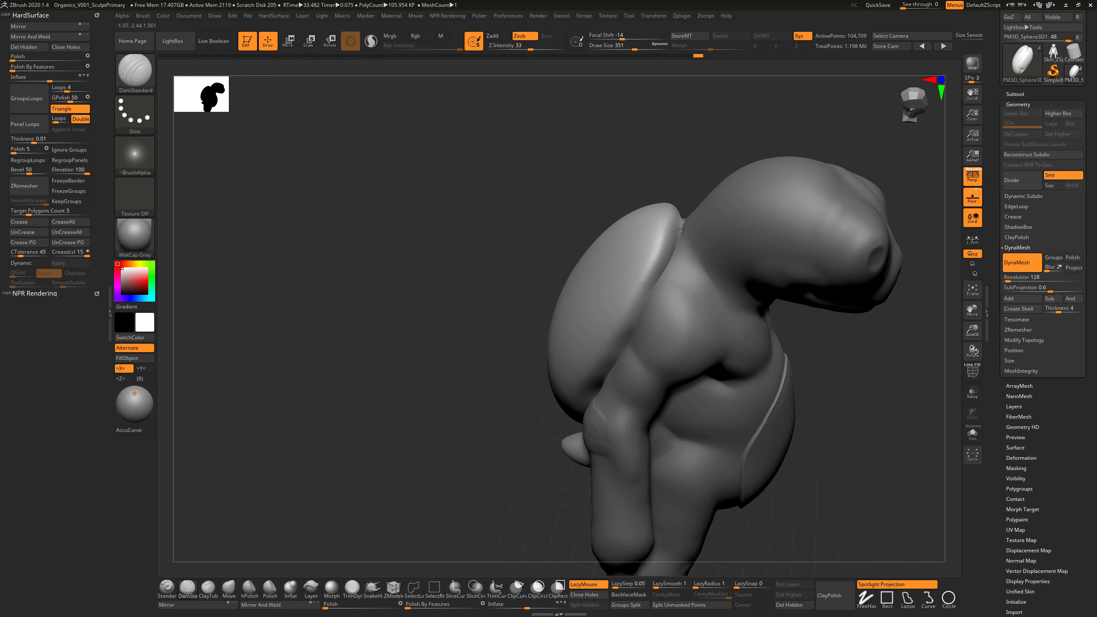
left_click_drag(699, 169, 669, 276)
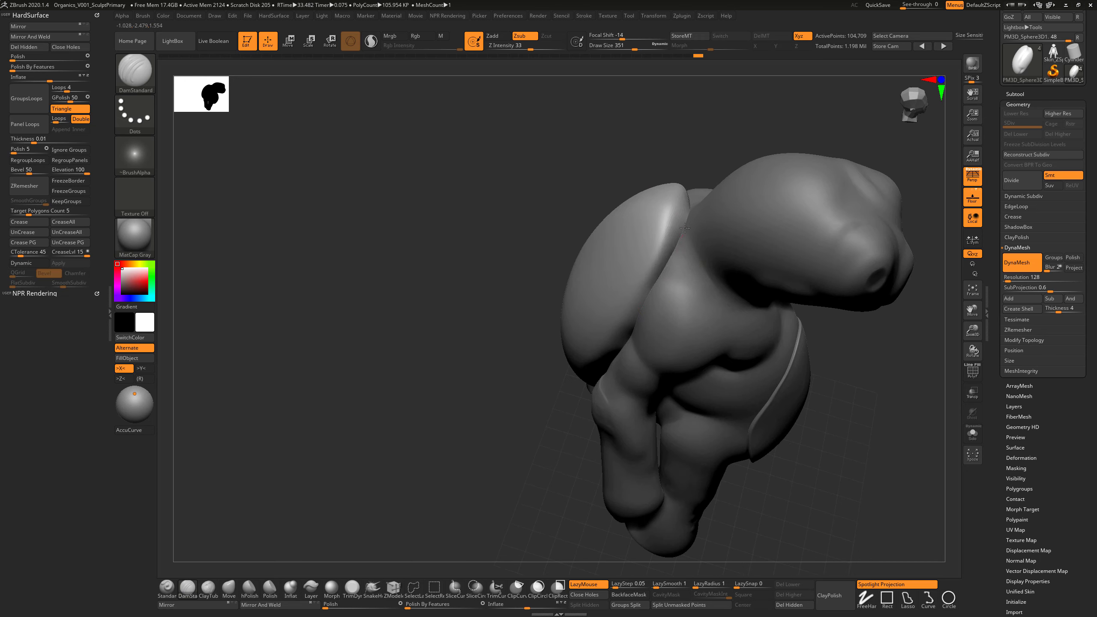
mouse_move(714, 151)
left_mouse_down()
mouse_move(728, 346)
mouse_move(649, 343)
left_mouse_up()
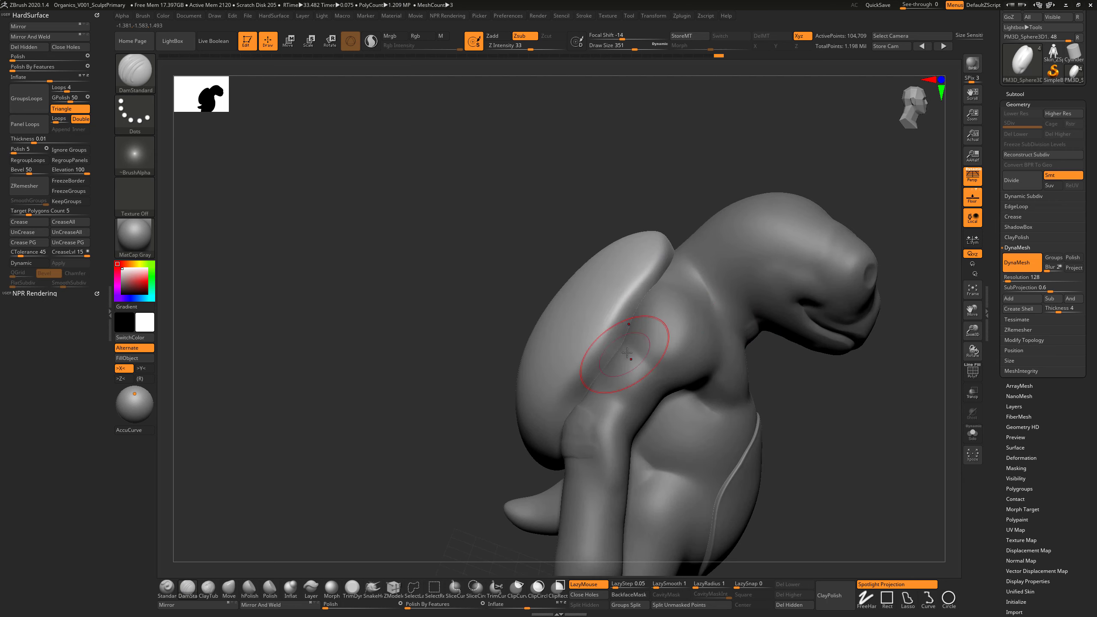
left_click_drag(760, 208, 799, 261)
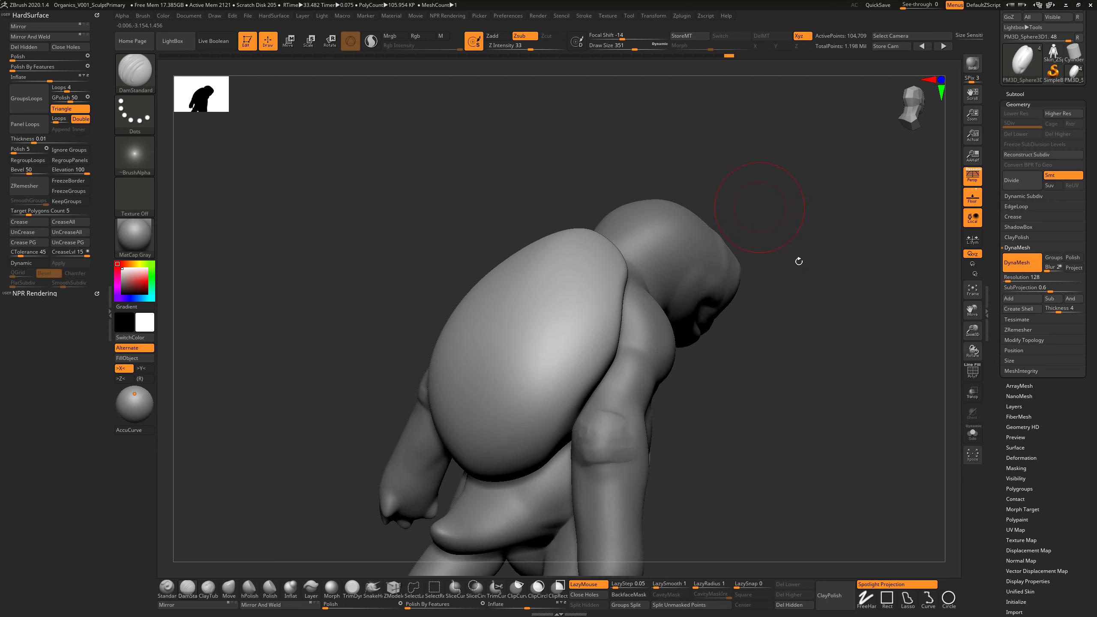
left_click_drag(850, 356, 717, 371, "ctrl")
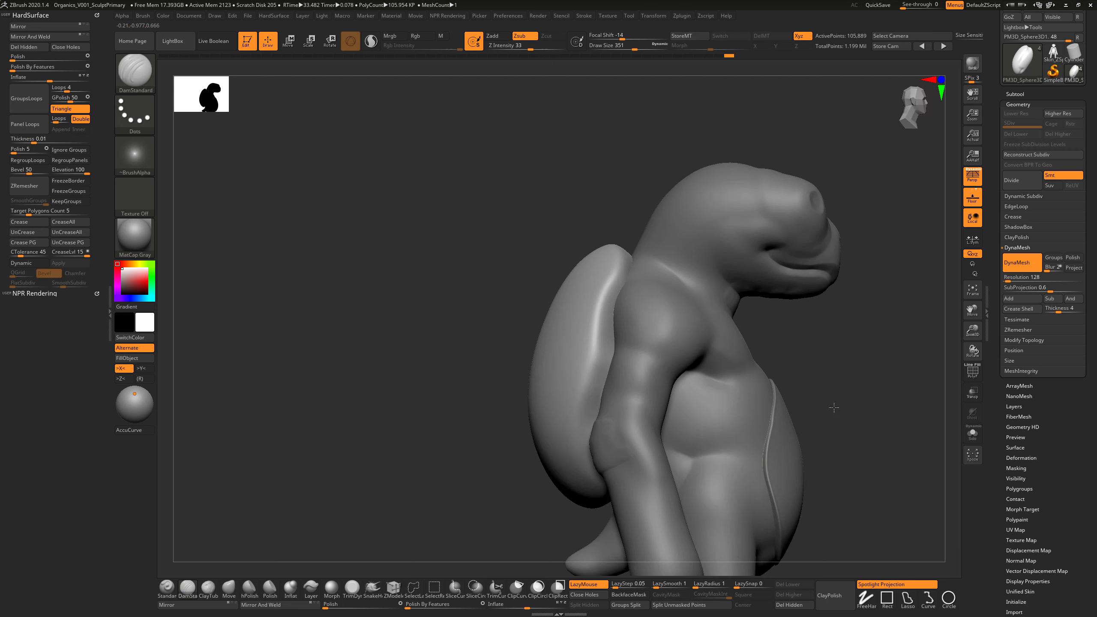
Refine the back shell's lower contour with the Move brush at draw size 743.
left_click_drag(834, 407, 828, 421, "alt")
left_click(228, 589)
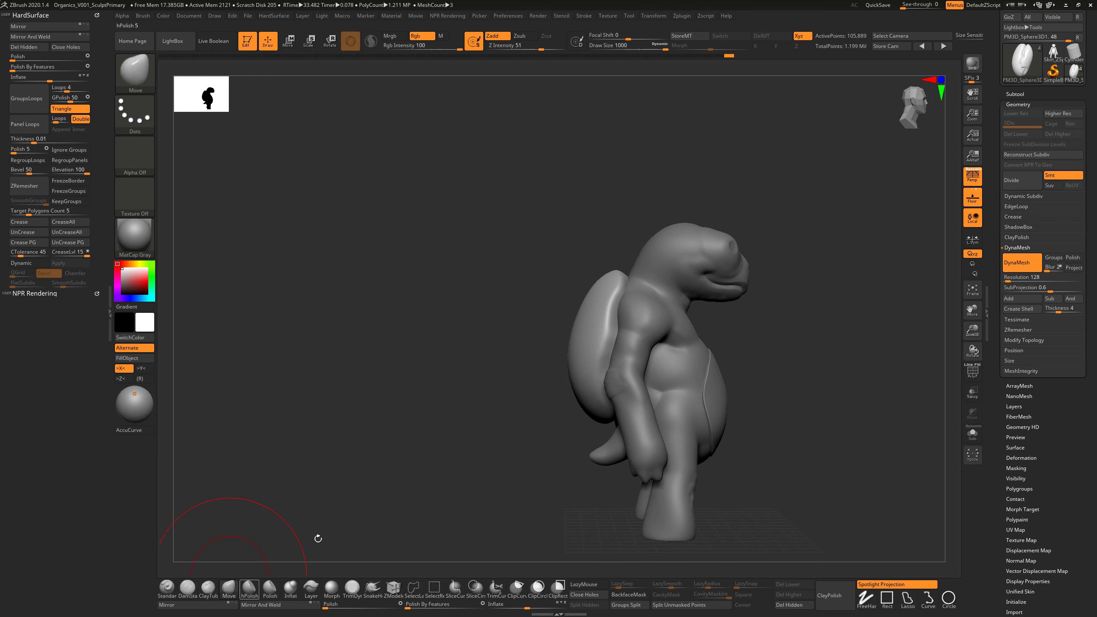
key("s")
left_click_drag(600, 397, 605, 404)
mouse_move(717, 325)
left_mouse_down()
mouse_move(757, 353)
mouse_move(752, 343)
mouse_move(724, 350)
mouse_move(662, 390)
mouse_move(706, 392)
mouse_move(706, 406)
mouse_move(654, 466)
mouse_move(764, 480)
mouse_move(758, 458)
left_mouse_up()
key("s")
Isolate the back shell and start carving into its inner side with ClayTubes at draw size 318.
key("alt+s")
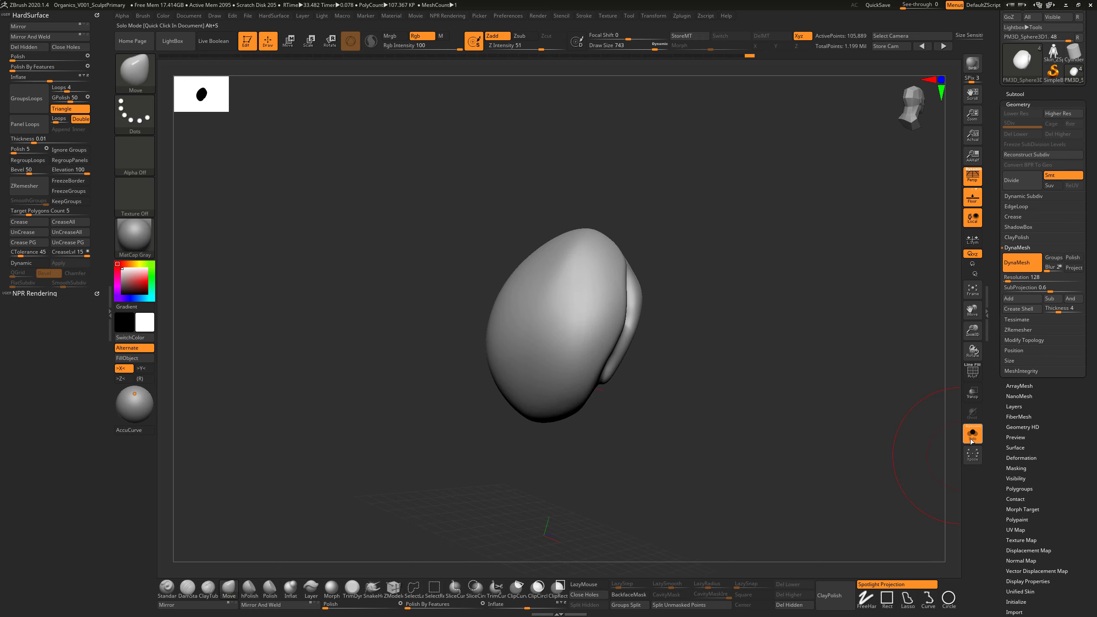
left_click_drag(778, 379, 764, 398)
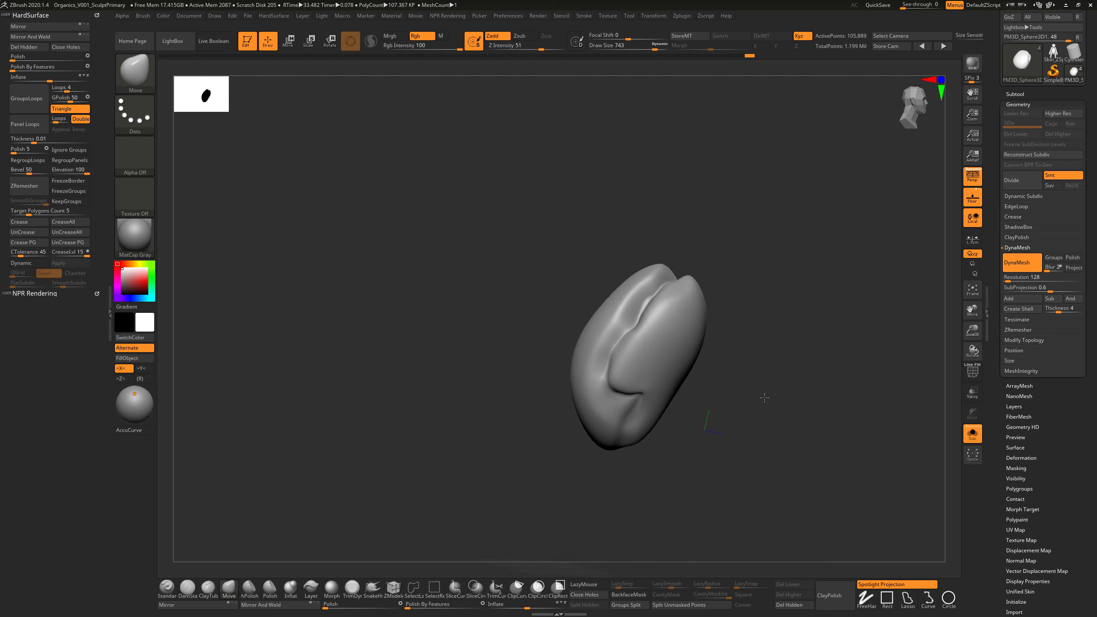
left_click(209, 589)
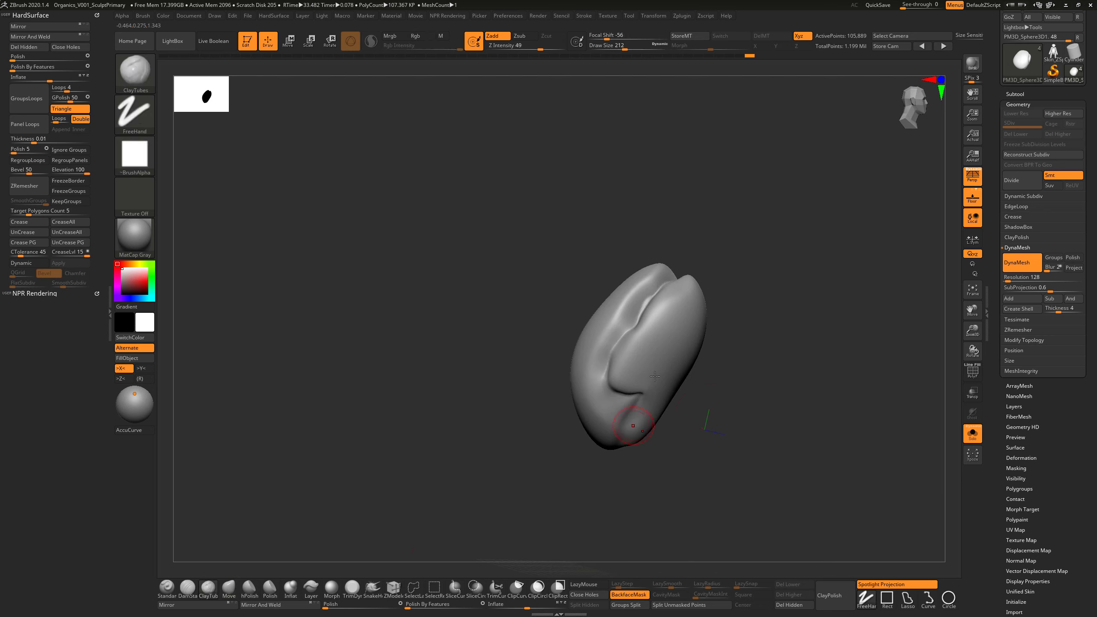
left_click_drag(641, 370, 640, 371)
left_click_drag(624, 389, 625, 371, "alt")
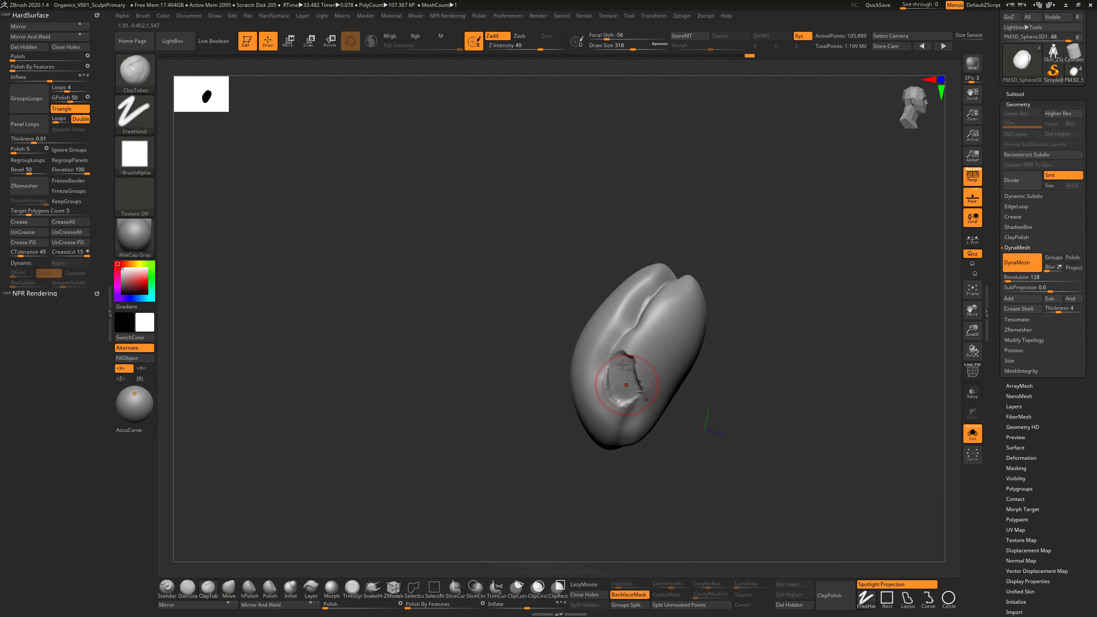
Dig out the back shell's inner face across its upper and middle areas with ClayTubes, and update the DynaMesh.
mouse_move(724, 314)
left_mouse_down()
mouse_move(678, 334)
mouse_move(689, 344)
left_mouse_up()
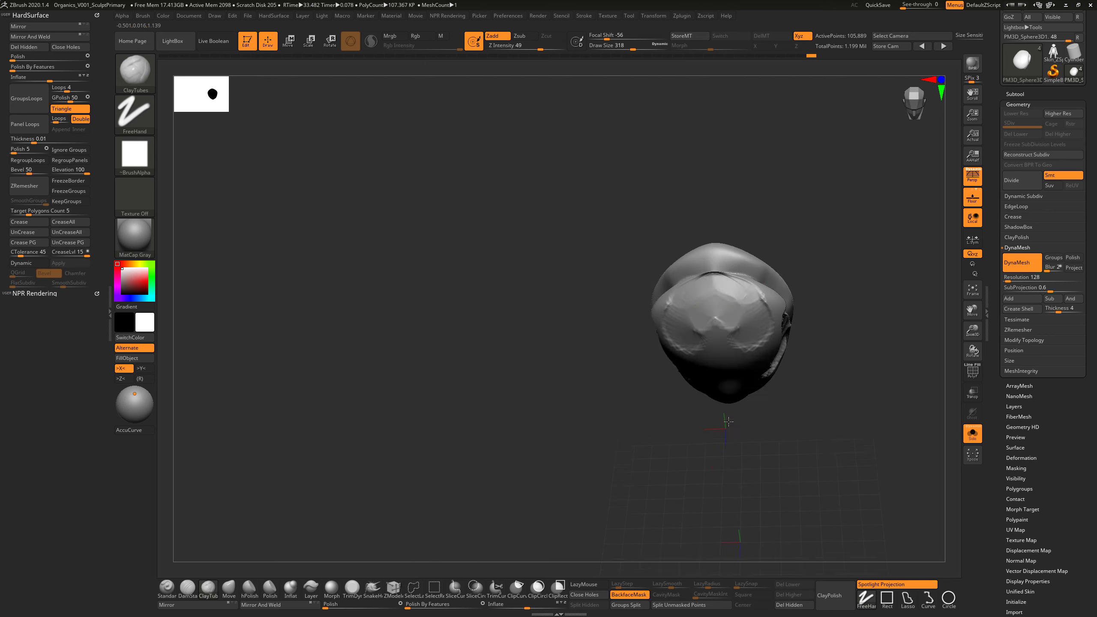
left_click_drag(639, 372, 691, 350)
mouse_move(721, 337)
left_mouse_down("alt")
mouse_move(674, 385)
mouse_move(654, 382)
mouse_move(687, 294)
left_mouse_up("alt")
key("ctrl")
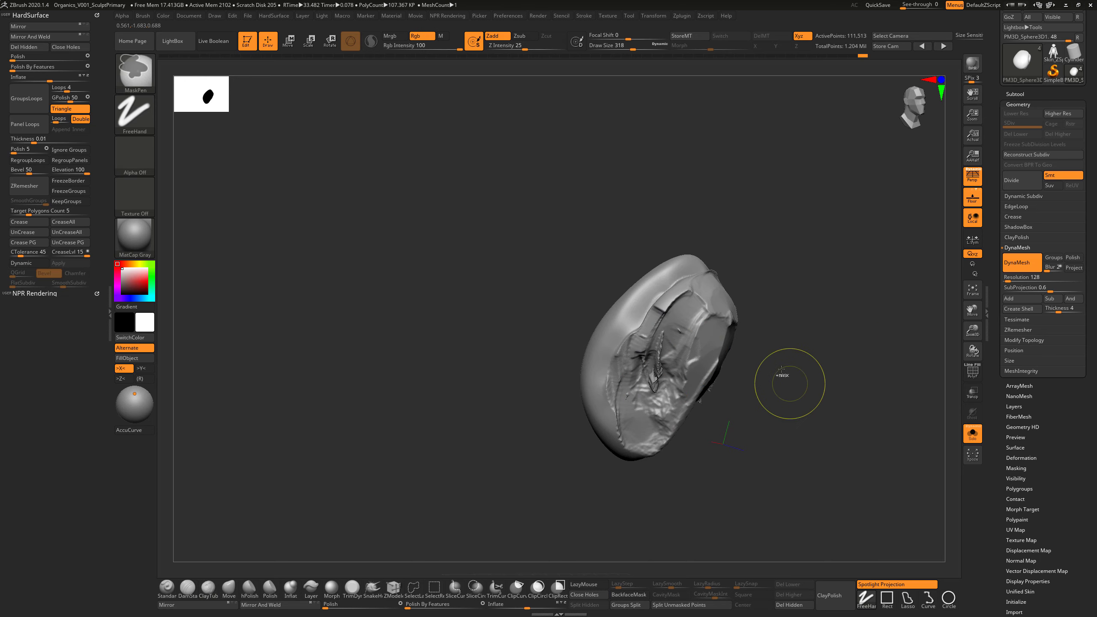
Carve deeper into both sides of the shell's inner face, remesh with DynaMesh, and smooth the rough surface.
left_click_drag(782, 369, 670, 371)
key("shift")
mouse_move(717, 313)
left_mouse_down("alt")
mouse_move(771, 308)
mouse_move(735, 318)
mouse_move(726, 338)
mouse_move(723, 293)
mouse_move(713, 319)
mouse_move(730, 328)
left_mouse_up("alt")
mouse_move(848, 420)
left_mouse_down("ctrl")
mouse_move(806, 352)
mouse_move(789, 349)
mouse_move(778, 366)
left_mouse_up("ctrl")
key("shift")
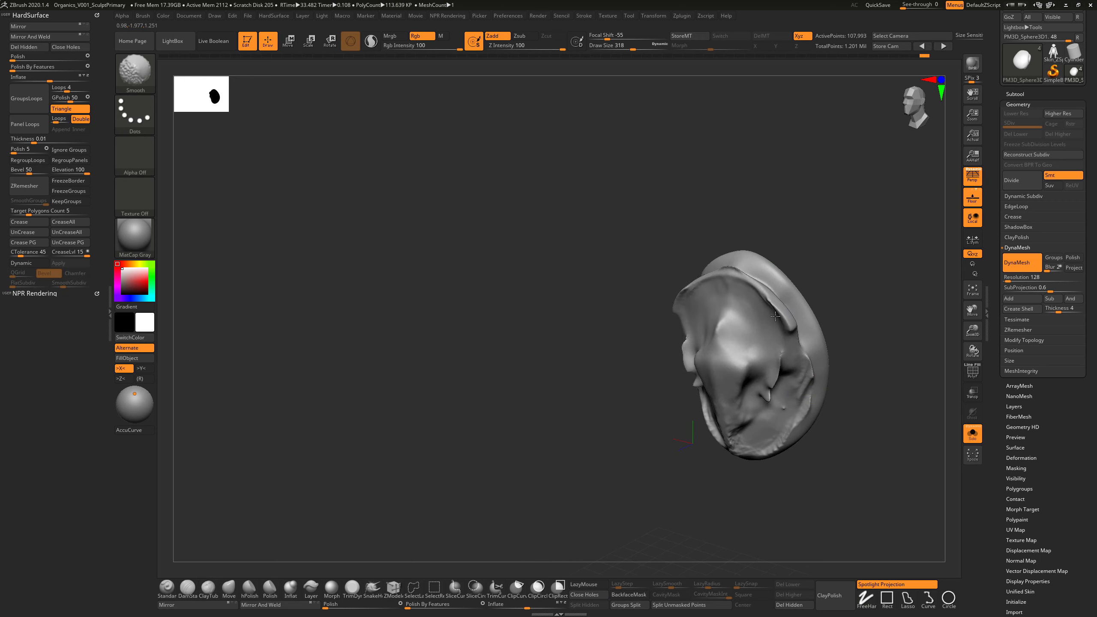
left_click_drag(821, 463, 728, 456)
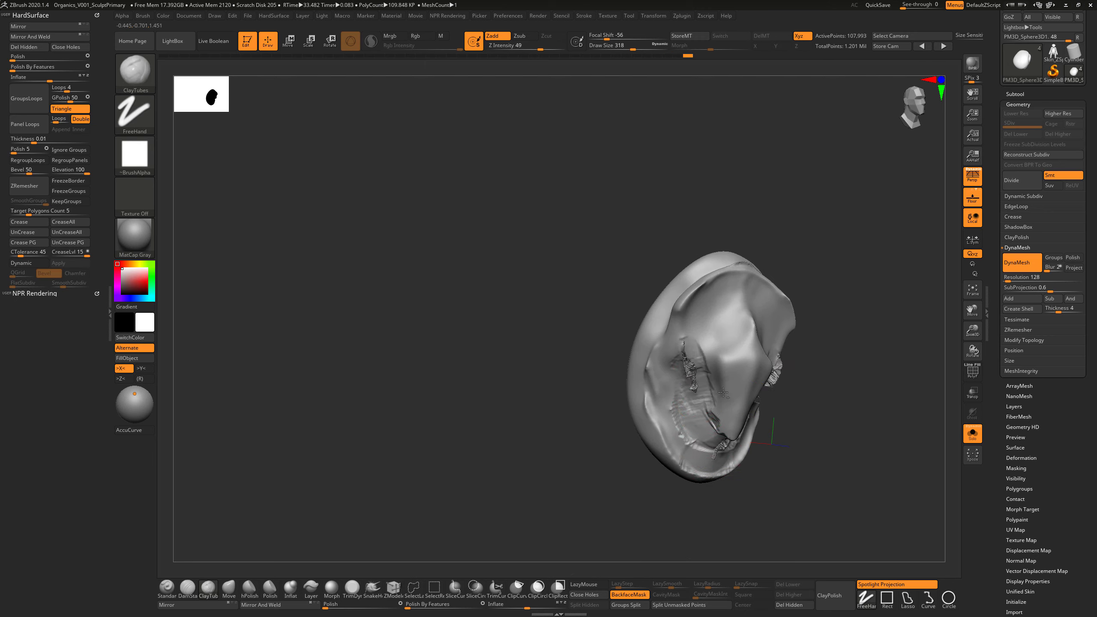
Hollow the lower part of the shell's inner side with ClayTubes, remeshing and smoothing the torn areas.
left_click_drag(878, 367, 824, 450, "ctrl")
left_click_drag(834, 432, 802, 417)
left_click_drag(690, 367, 694, 382)
key("shift")
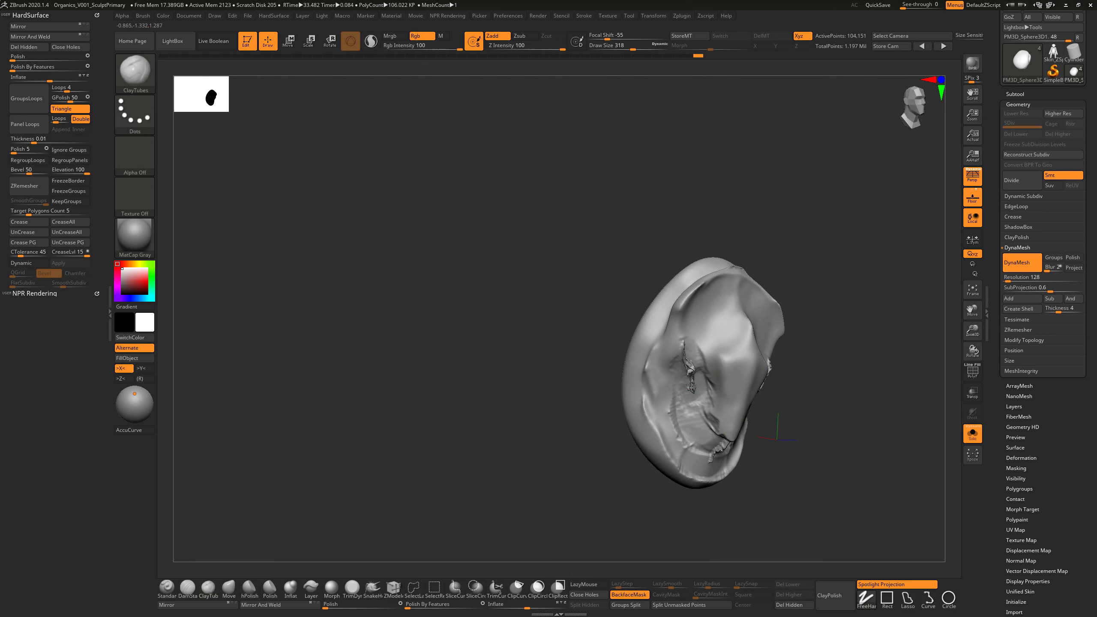
mouse_move(846, 382)
left_mouse_down("alt")
mouse_move(799, 428)
mouse_move(787, 389)
mouse_move(815, 380)
mouse_move(673, 403)
left_mouse_up("alt")
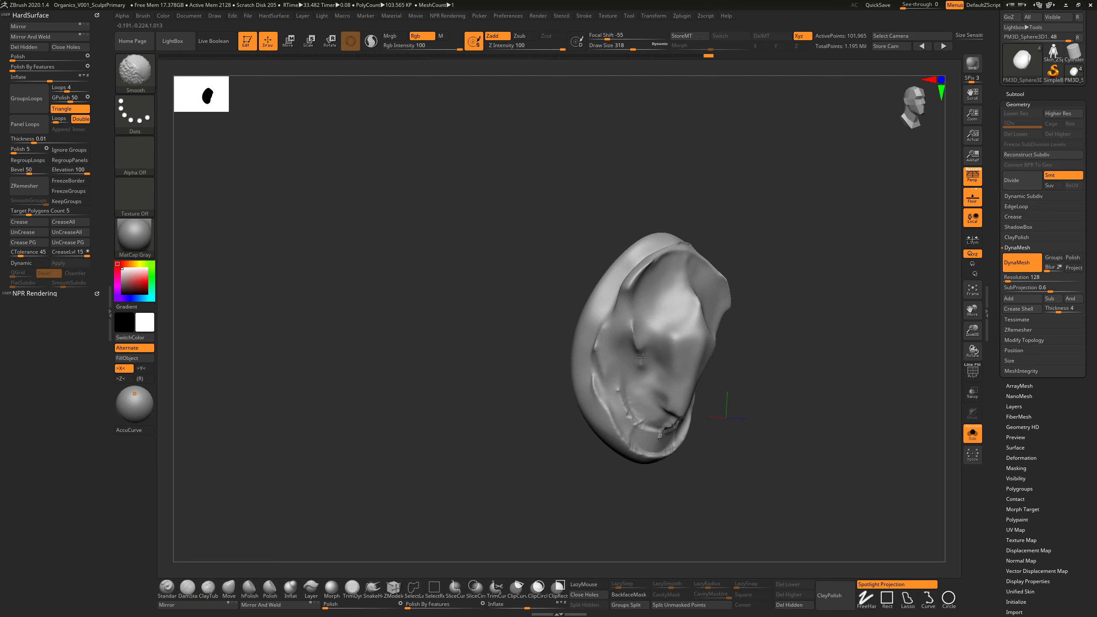
mouse_move(745, 281)
left_mouse_down()
mouse_move(740, 292)
mouse_move(651, 261)
left_mouse_up()
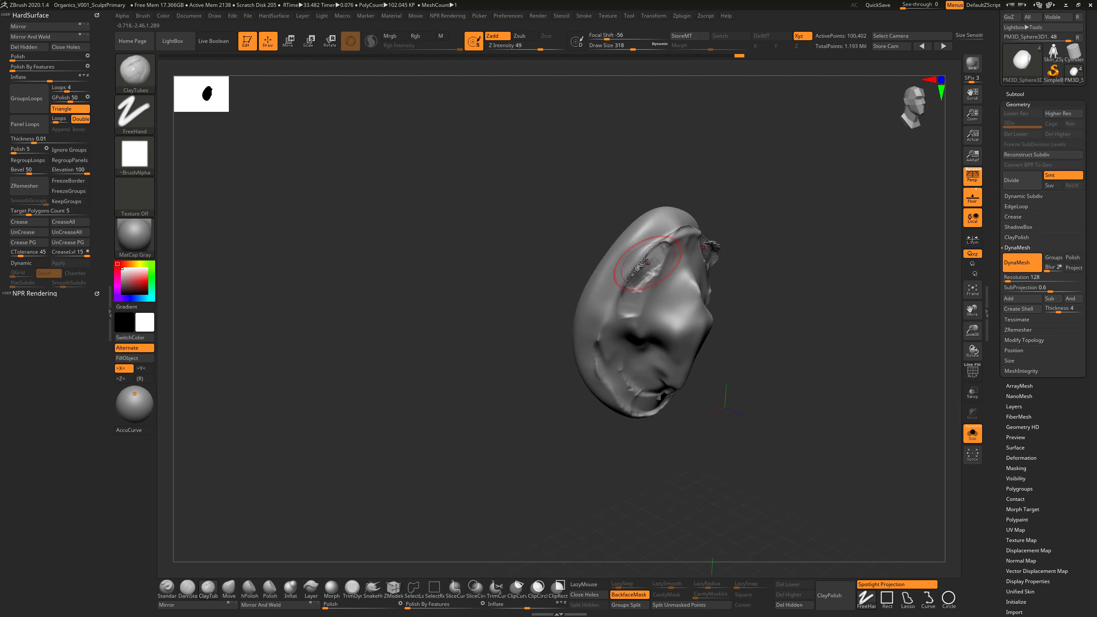
Carve a recess under the upper inner rim of the back shell, remesh it, and smooth the edge.
mouse_move(760, 253)
left_mouse_down()
mouse_move(746, 295)
mouse_move(724, 286)
left_mouse_up()
left_click_drag(637, 271, 627, 277, "shift")
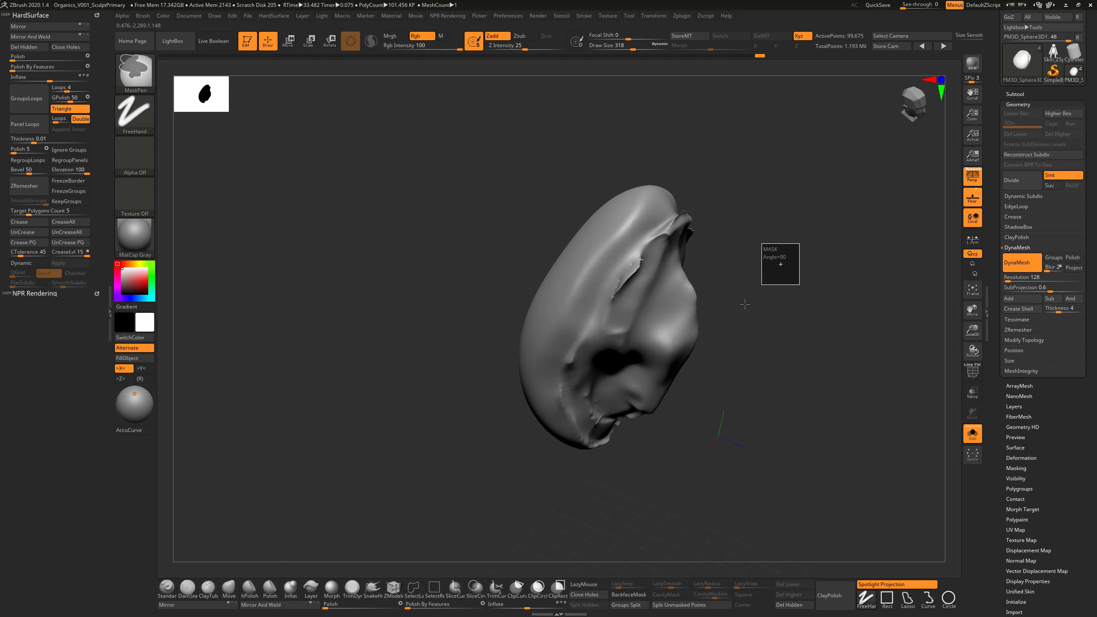
mouse_move(774, 272)
left_mouse_down()
mouse_move(765, 234)
mouse_move(705, 217)
left_mouse_up()
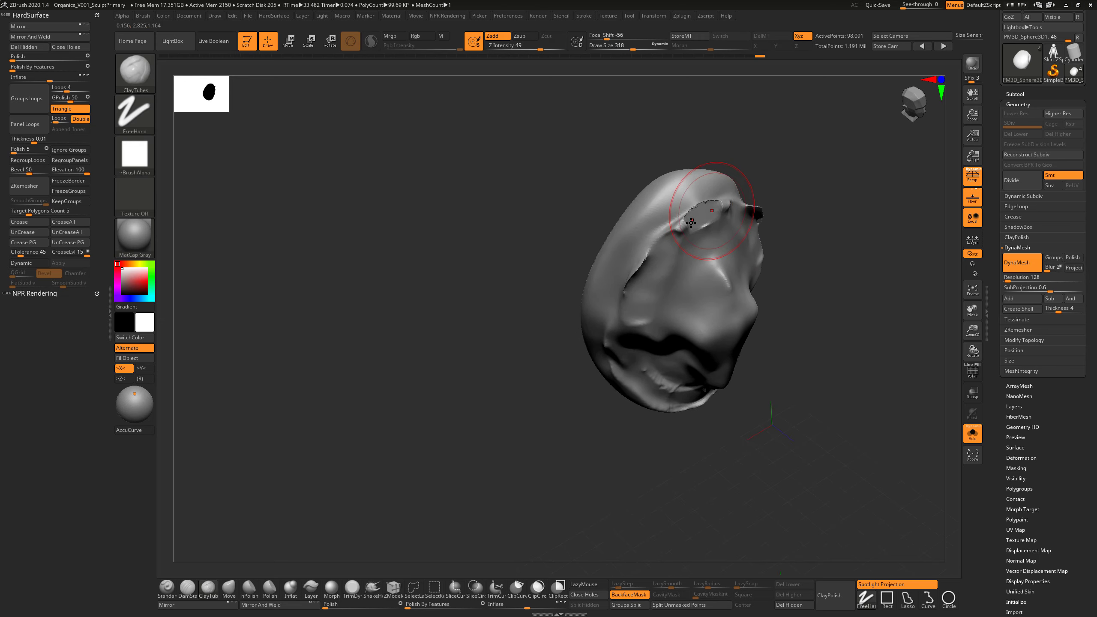
key("ctrl")
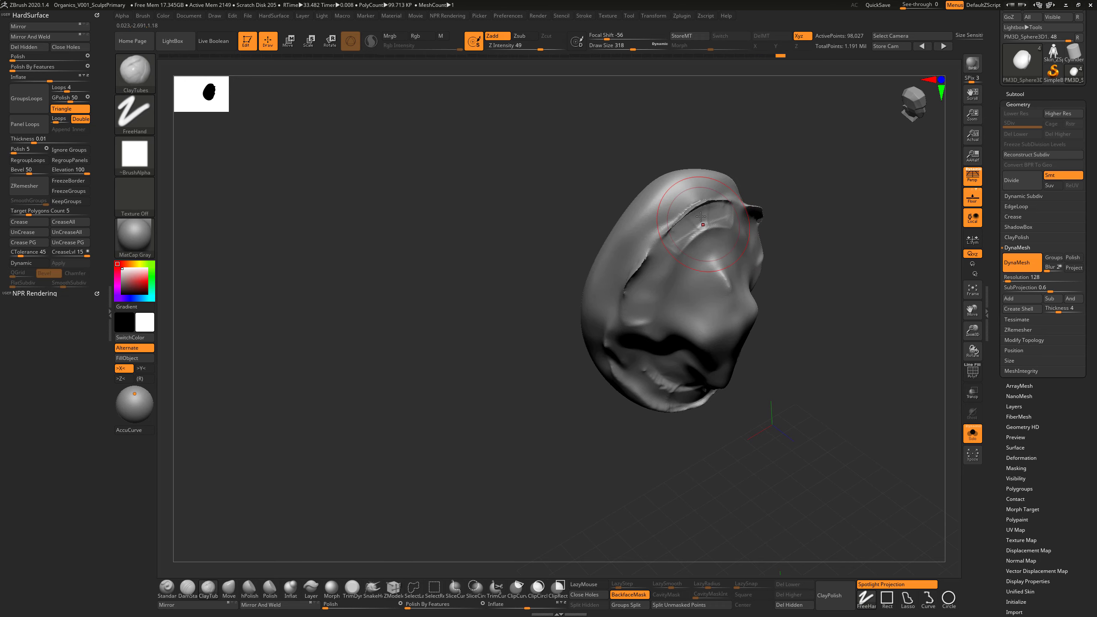
left_click_drag(725, 203, 701, 215, "shift")
left_click_drag(657, 258, 647, 267, "shift")
Clean up the jagged ridge beside the upper inner rim by smoothing it and updating the DynaMesh.
left_click_drag(827, 297, 782, 278)
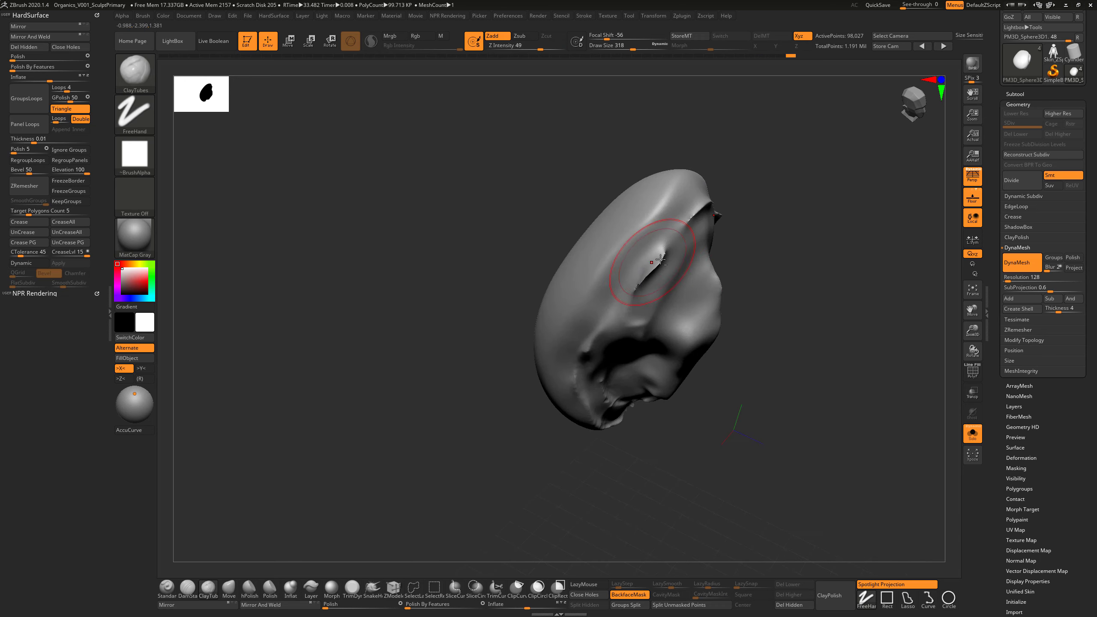
key("ctrl+shift+z")
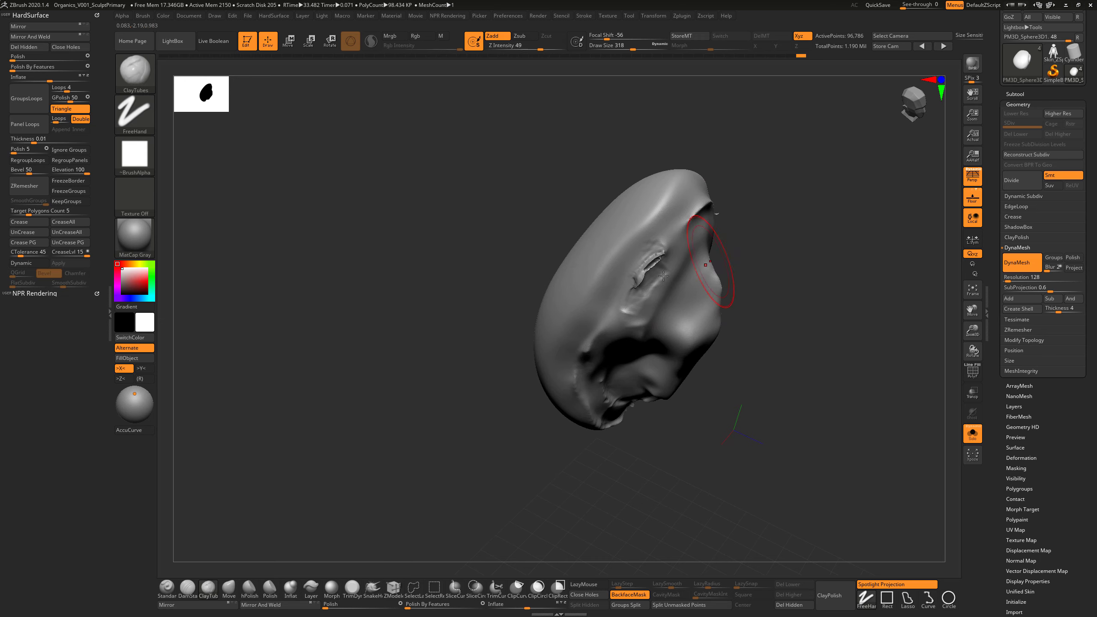
mouse_move(729, 257)
left_mouse_down("shift")
mouse_move(663, 271)
mouse_move(660, 253)
mouse_move(721, 249)
left_mouse_up("shift")
left_click_drag(799, 249, 750, 288, "ctrl")
left_click_drag(670, 269, 650, 266, "shift")
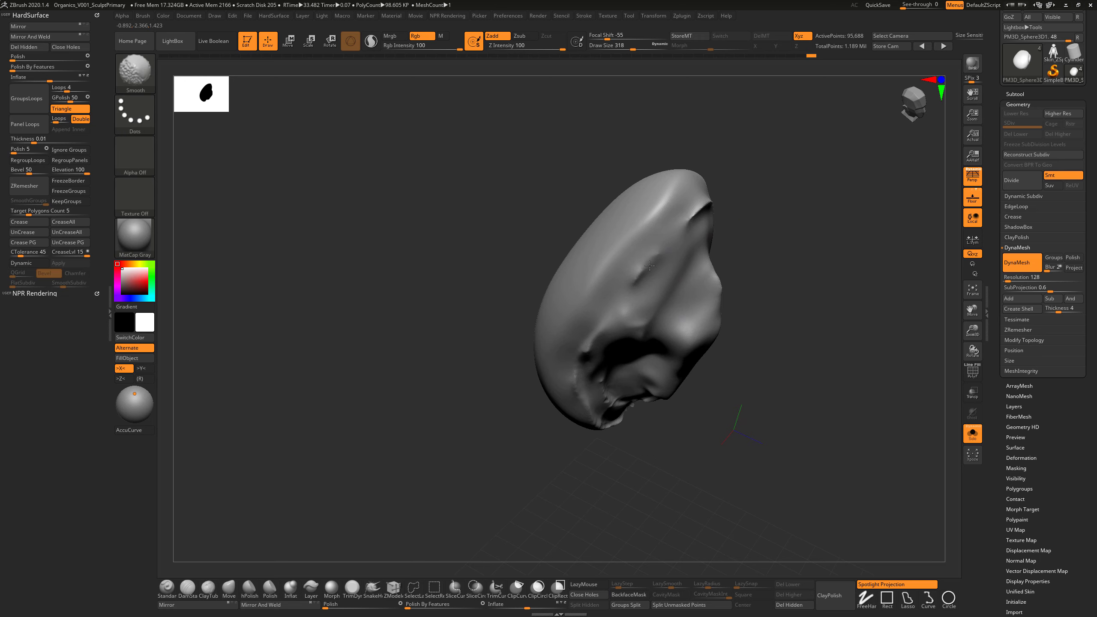
Flatten the raised center of the shell's inner side with TrimDynamic at draw size 331, and remesh.
left_click_drag(778, 402, 750, 346)
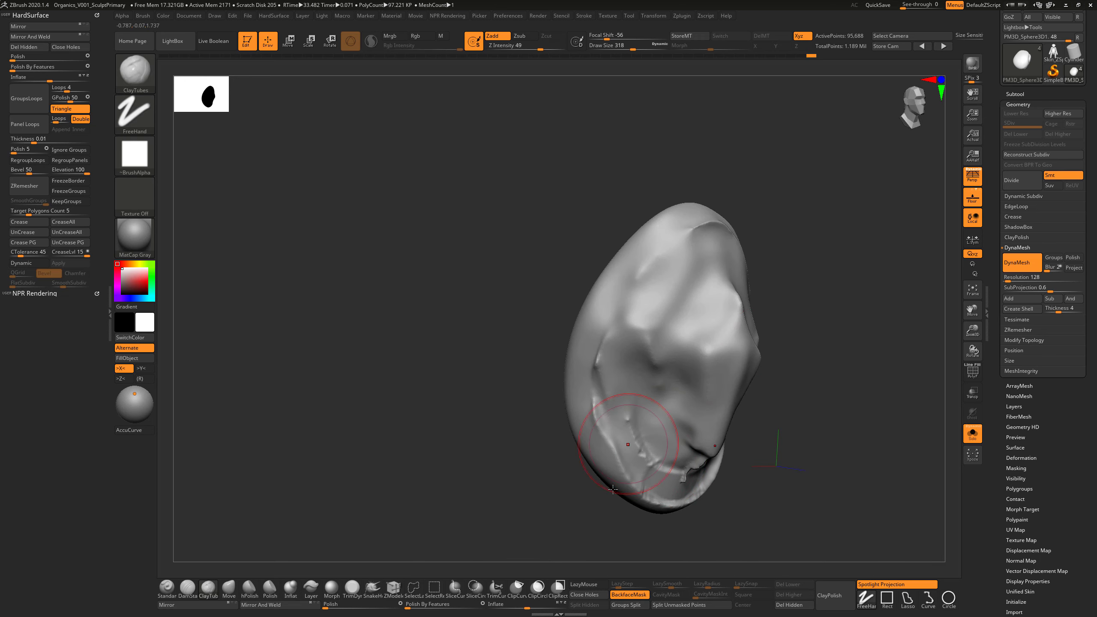
left_click(352, 588)
right_click_drag(718, 430, 733, 332)
left_click_drag(733, 333, 732, 248)
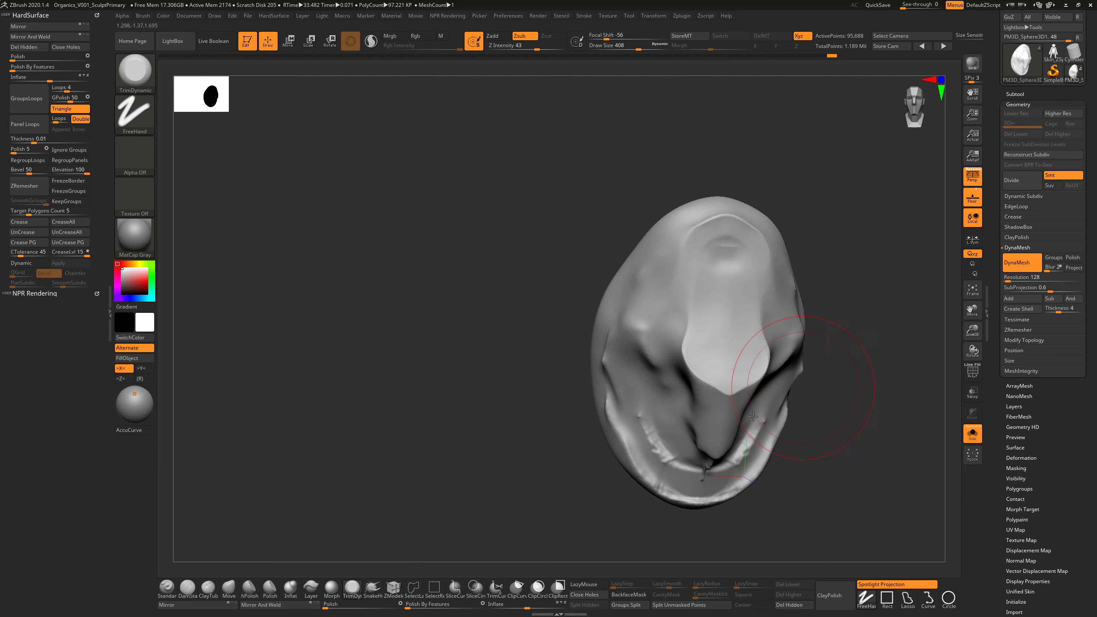
key("s")
left_click_drag(709, 420, 704, 420)
left_click_drag(715, 426, 709, 473)
right_click_drag(802, 459, 867, 394)
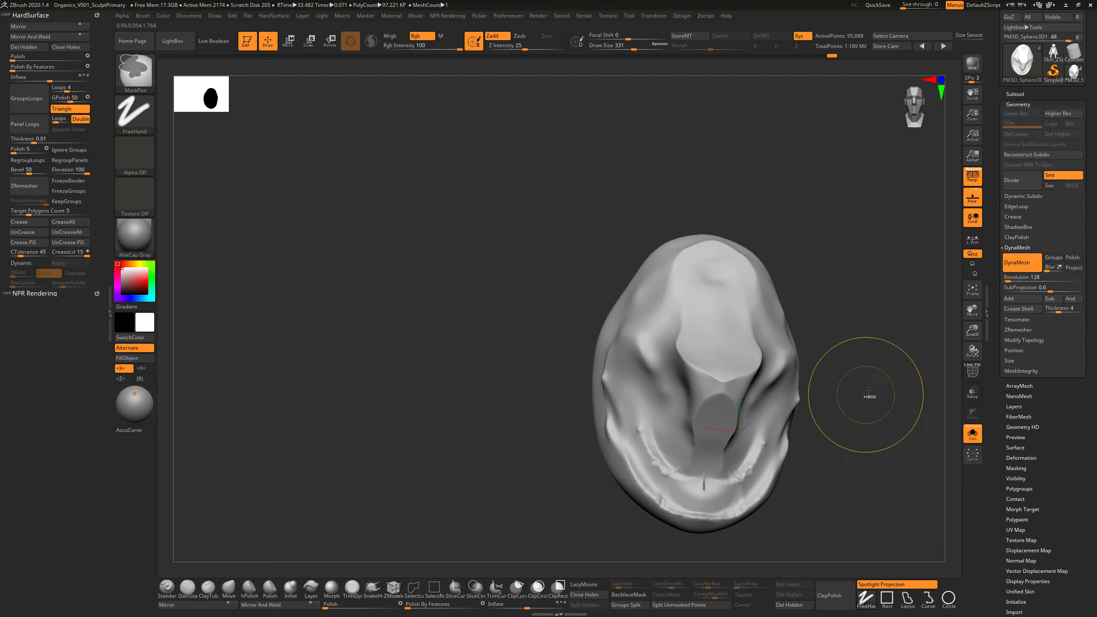
left_click_drag(868, 392, 848, 431, "ctrl")
Trim down the side bulges between the inner center and the rim with TrimDynamic at draw size 262.
mouse_move(706, 491)
left_mouse_down()
mouse_move(704, 461)
mouse_move(648, 378)
mouse_move(672, 346)
left_mouse_up()
key("s")
right_click_drag(521, 421, 593, 436)
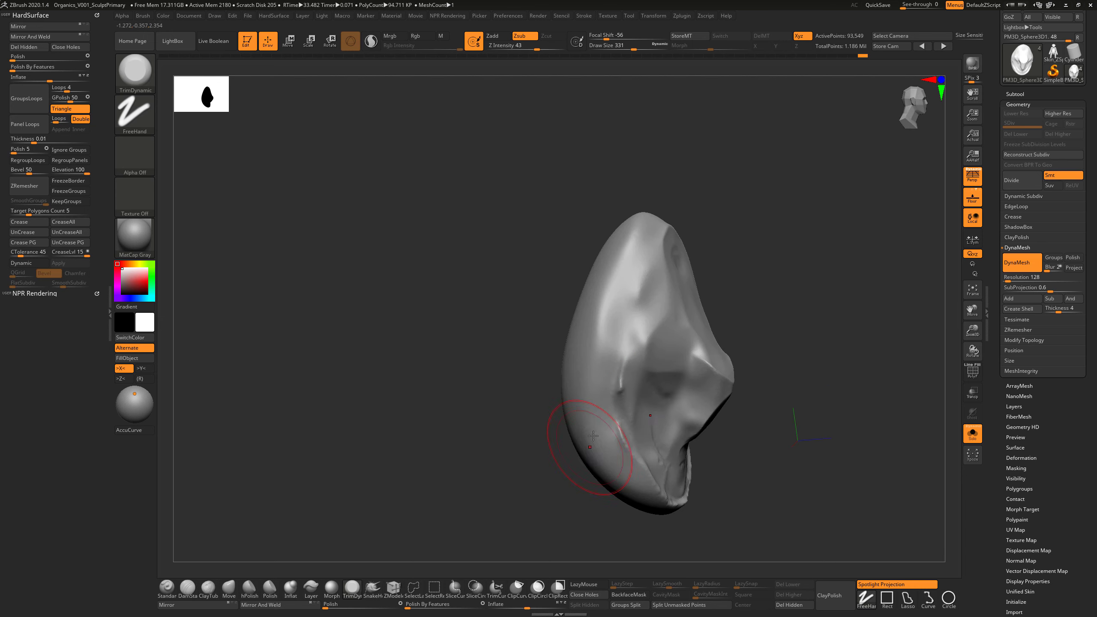
left_click_drag(634, 385, 632, 387)
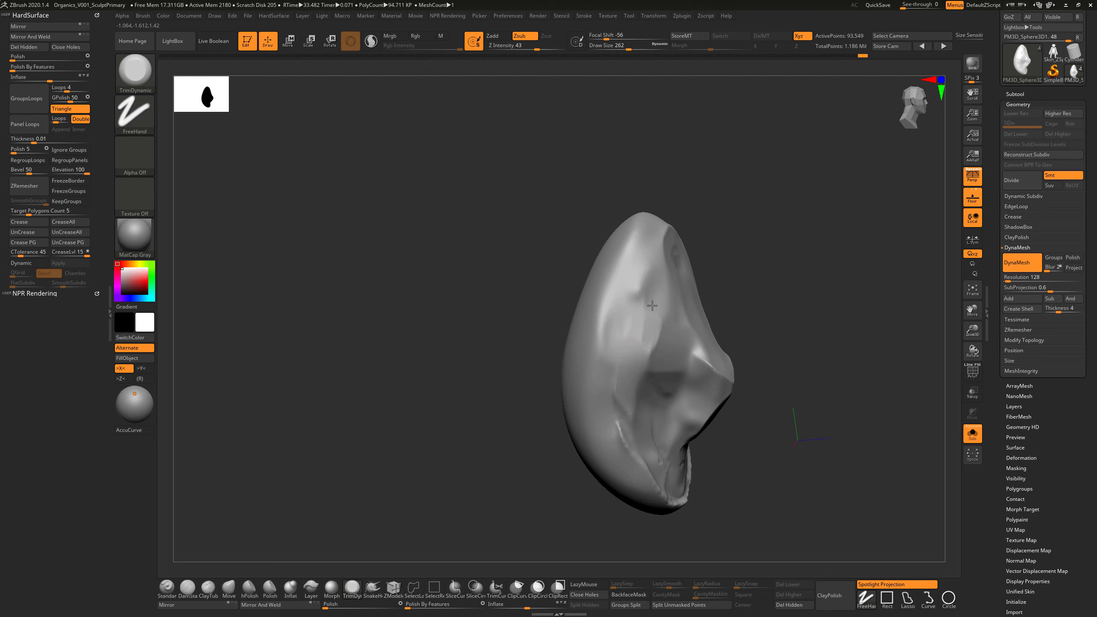
mouse_move(664, 250)
left_mouse_down()
mouse_move(662, 411)
mouse_move(679, 462)
left_mouse_up()
right_click_drag(801, 431, 735, 436)
Level the whole inner center with TrimDynamic at draw size 445, undoing one stroke and trimming again.
mouse_move(759, 375)
left_mouse_down()
mouse_move(760, 389)
mouse_move(772, 386)
mouse_move(751, 392)
mouse_move(746, 376)
left_mouse_up()
key("s")
left_click_drag(880, 355, 765, 360)
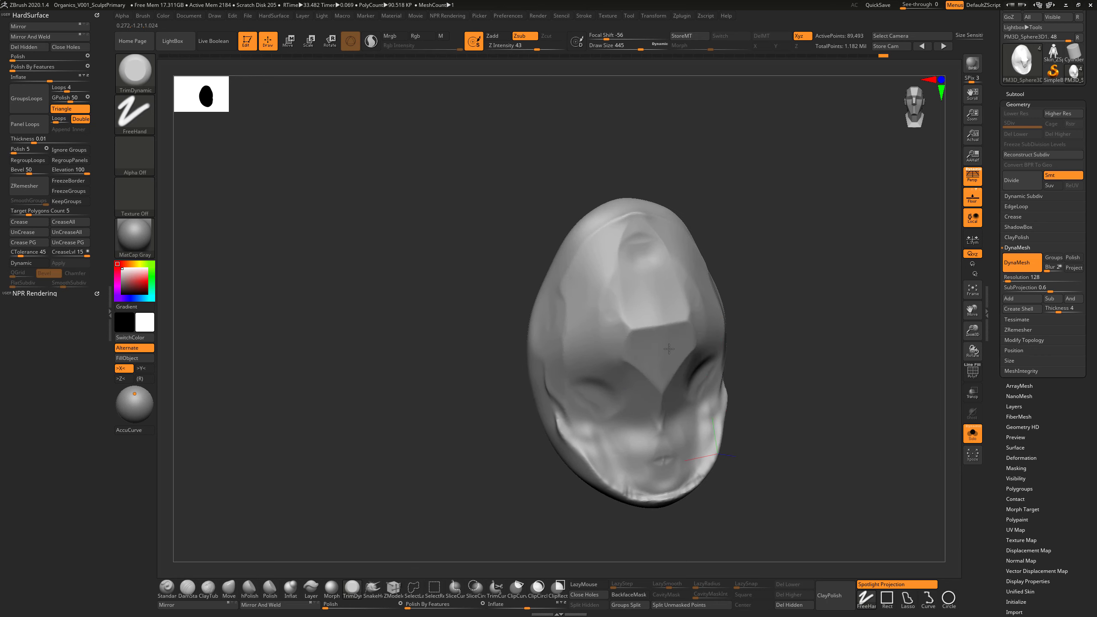
key("ctrl+z")
mouse_move(663, 344)
left_mouse_down()
mouse_move(657, 313)
mouse_move(653, 393)
mouse_move(644, 277)
mouse_move(650, 406)
left_mouse_up()
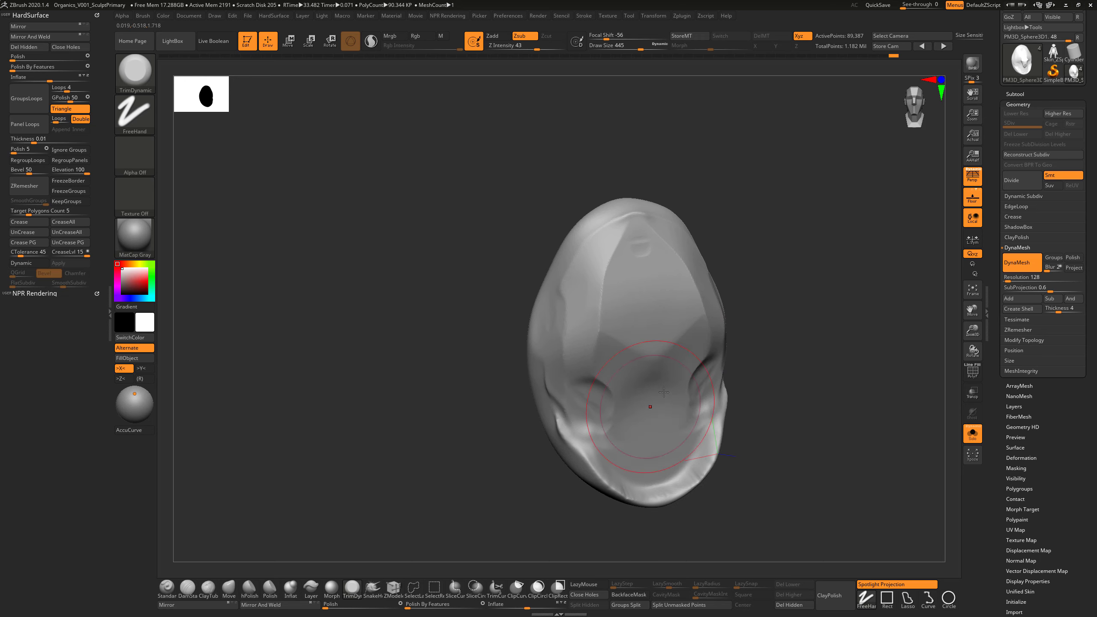
mouse_move(764, 357)
left_mouse_down()
mouse_move(822, 344)
mouse_move(751, 383)
left_mouse_up()
mouse_move(687, 359)
left_mouse_down()
mouse_move(714, 336)
mouse_move(674, 353)
left_mouse_up()
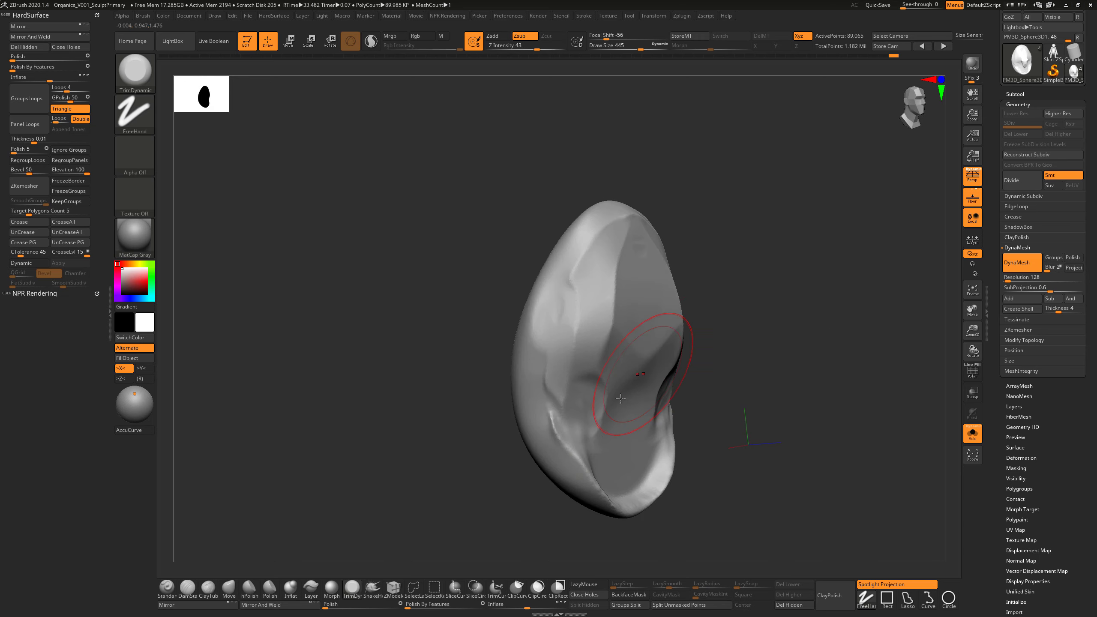
Smooth the trimmed planes on the shell's inner side at draw size 311.
key("shift")
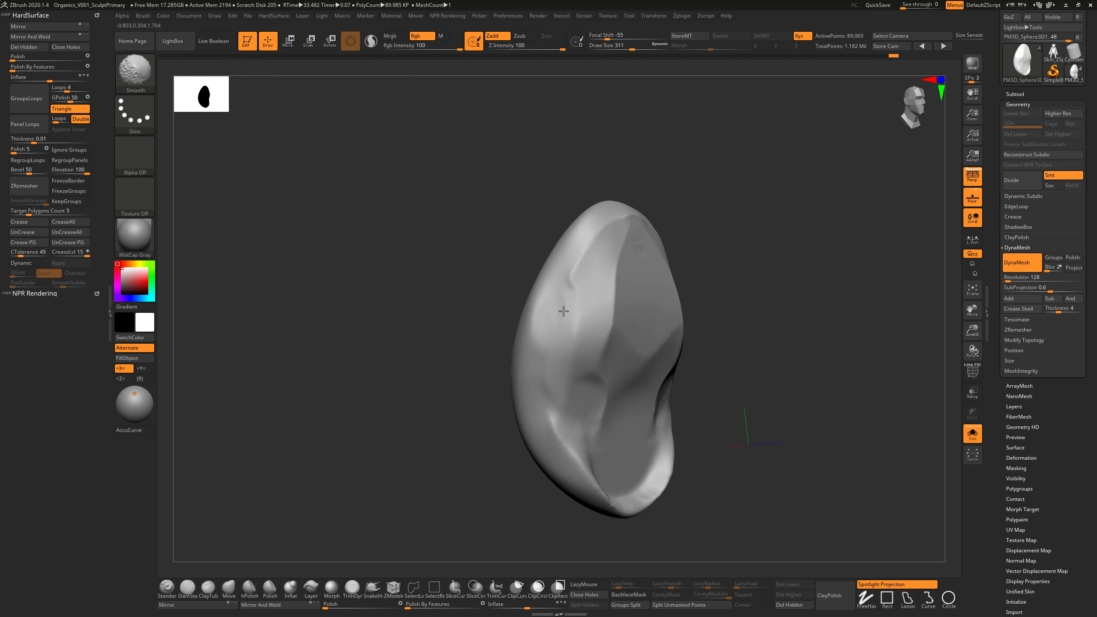
left_click_drag(636, 400, 659, 342, "shift")
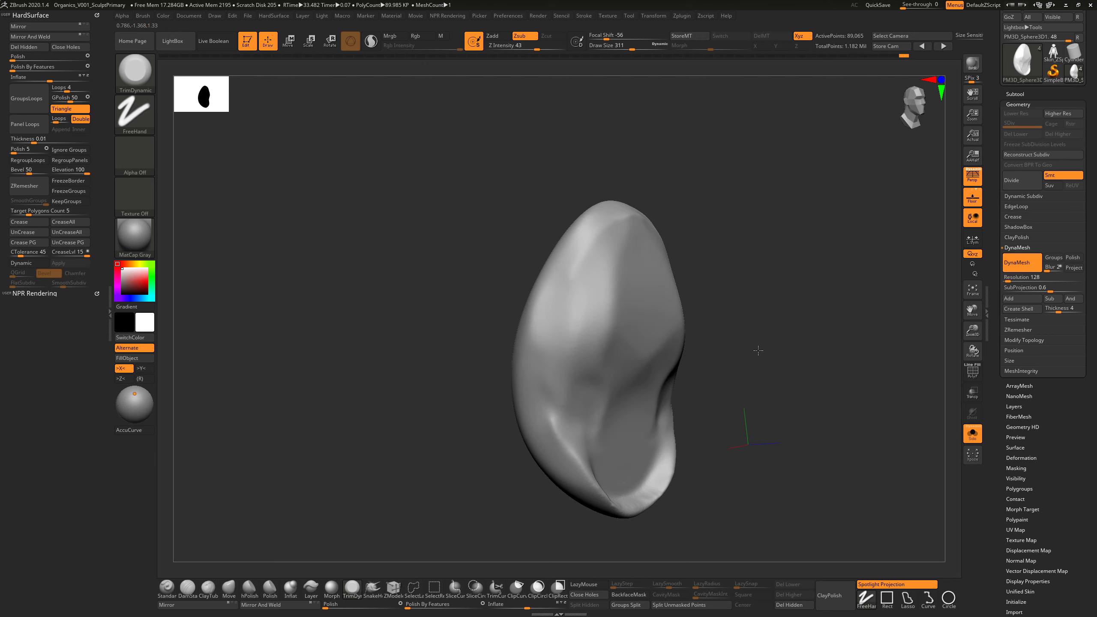
left_click_drag(757, 350, 697, 346)
Rework the inner side with large ClayTubes strokes at draw size 460, remesh with DynaMesh, and smooth them.
left_click(187, 589)
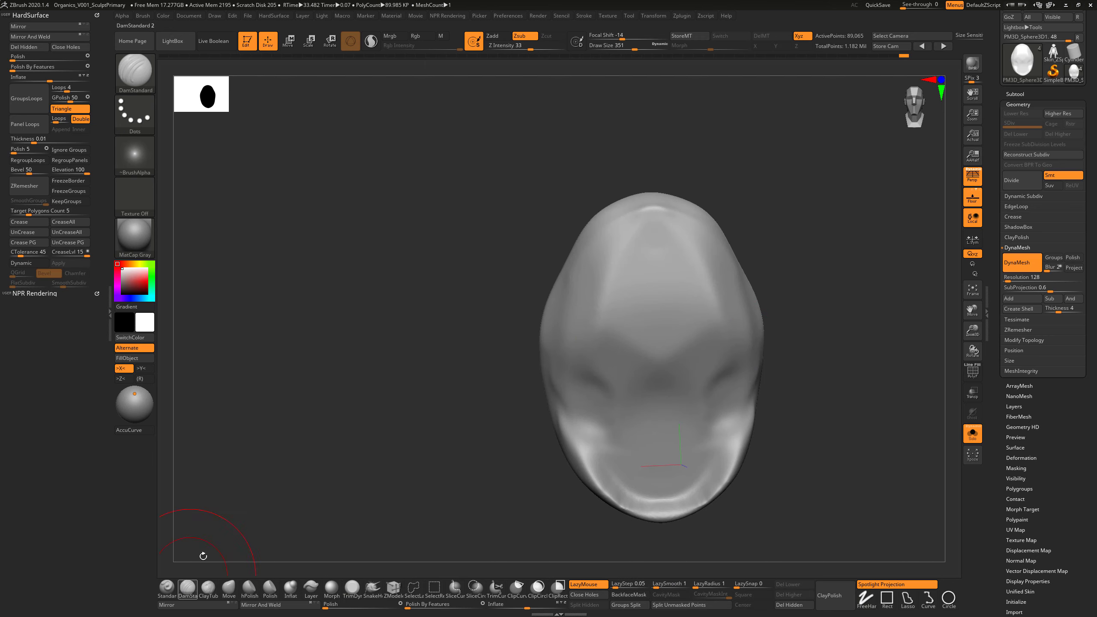
left_click(213, 588)
key("s")
mouse_move(606, 340)
left_mouse_down()
mouse_move(618, 363)
mouse_move(636, 340)
mouse_move(613, 277)
mouse_move(675, 264)
left_mouse_up()
mouse_move(603, 314)
left_mouse_down()
mouse_move(626, 389)
mouse_move(605, 415)
mouse_move(613, 454)
mouse_move(615, 407)
mouse_move(597, 404)
left_mouse_up()
left_click_drag(845, 295, 858, 368, "ctrl")
left_click_drag(666, 348, 595, 325, "shift")
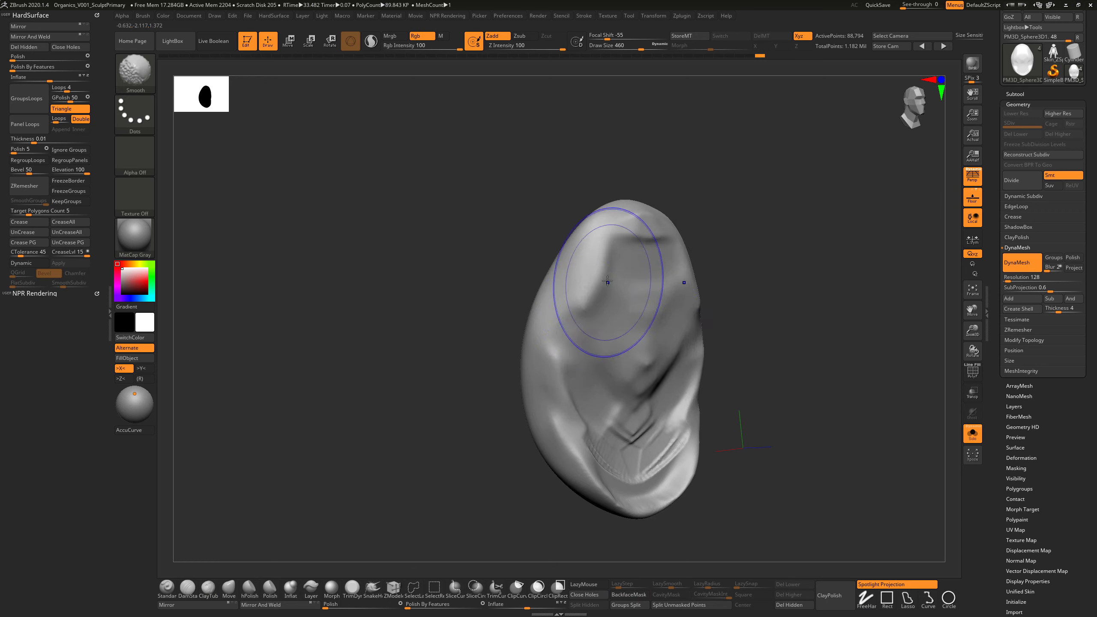
Carve the inner side down along the full rim with ClayTubes, and smooth it into an even hollow.
left_click_drag(611, 256, 581, 330, "alt")
mouse_move(604, 279)
left_mouse_down("alt")
mouse_move(579, 366)
mouse_move(593, 426)
left_mouse_up("alt")
left_click_drag(580, 376, 619, 479, "alt")
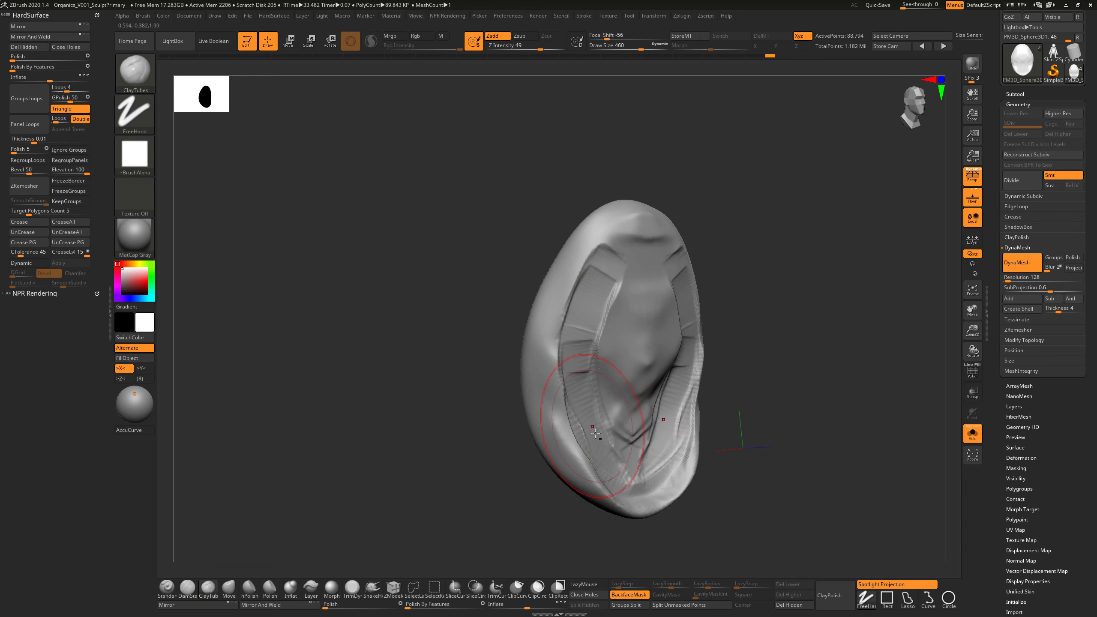
mouse_move(595, 433)
left_mouse_down()
mouse_move(622, 380)
mouse_move(638, 249)
left_mouse_up()
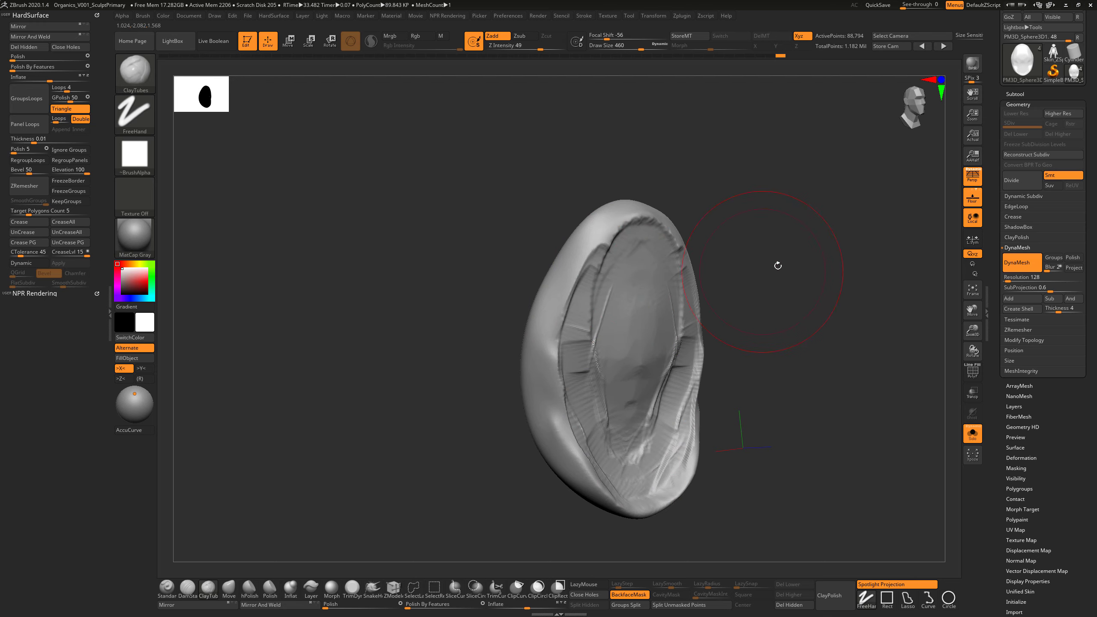
left_click_drag(711, 270, 618, 265, "shift")
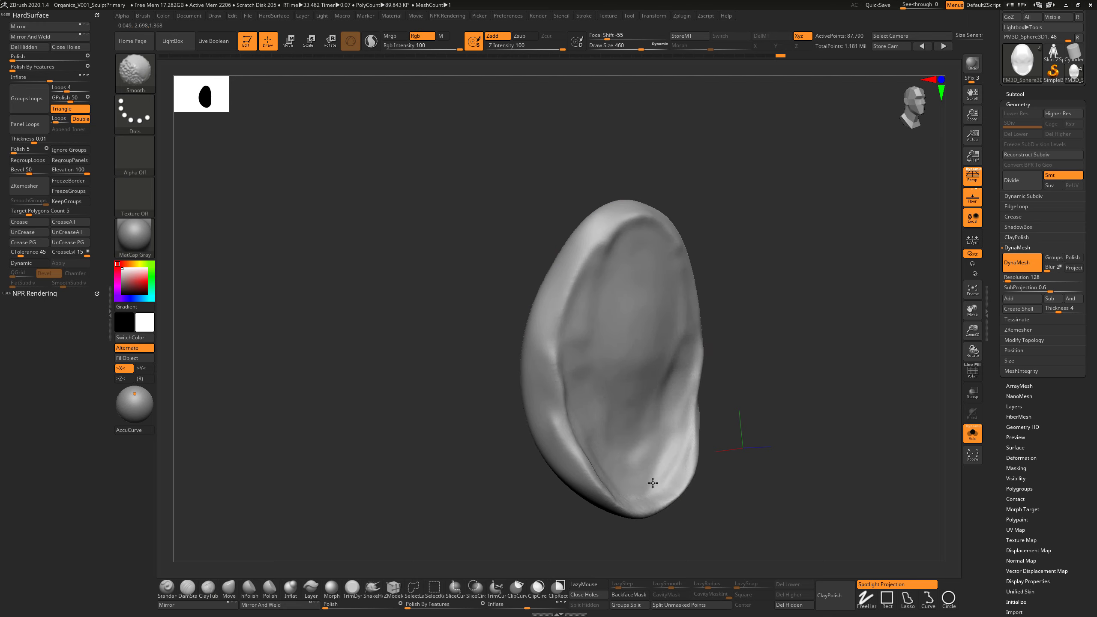
Show the whole turtle again and reshape the back shell's lower end with the Move brush at draw size 1000.
key("alt+shift+s")
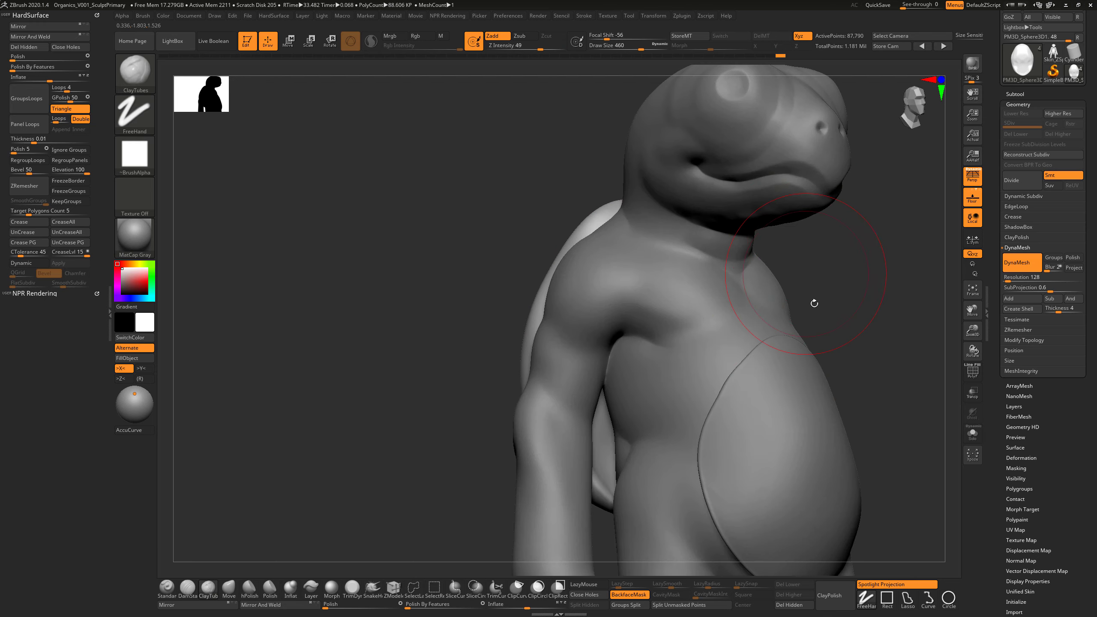
left_click_drag(815, 304, 802, 342)
key("b")
key("m")
key("v")
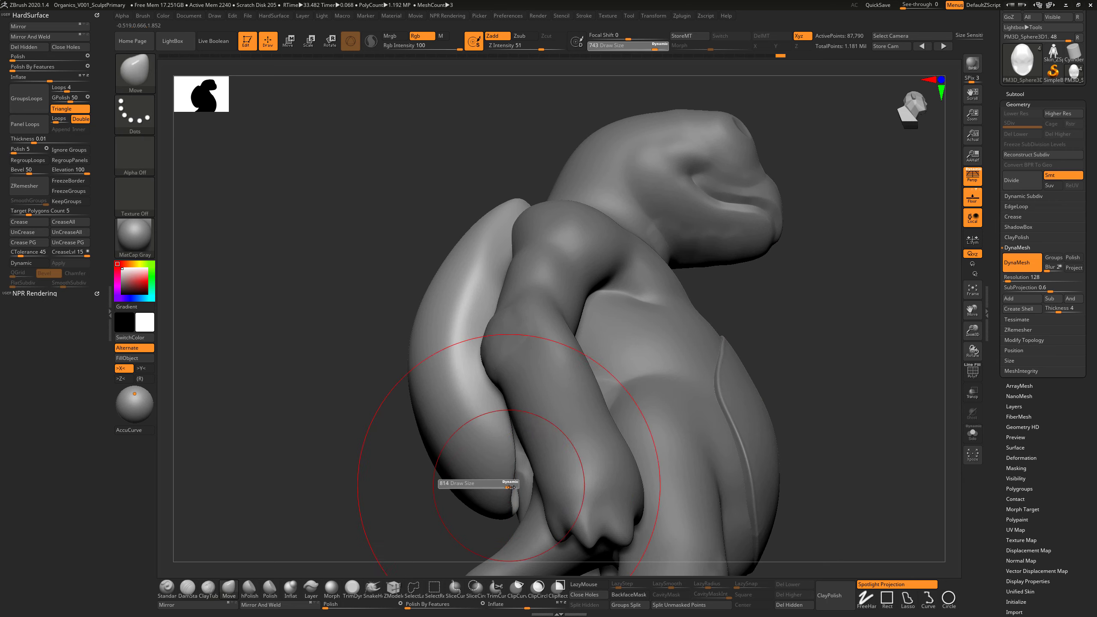
left_click_drag(503, 488, 527, 488)
left_click_drag(798, 357, 683, 376)
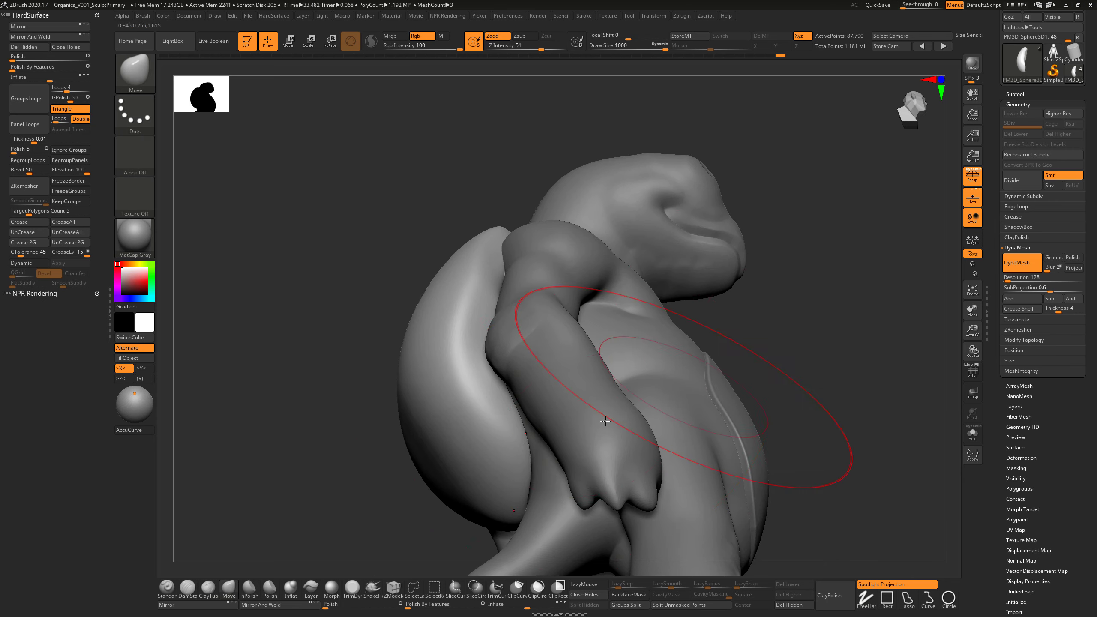
Adjust the back shell's upper end with the Move brush at draw size 629, checking it from behind and the side.
left_click_drag(781, 394, 764, 356)
mouse_move(841, 352)
left_mouse_down()
mouse_move(838, 368)
mouse_move(800, 373)
mouse_move(813, 331)
mouse_move(821, 377)
mouse_move(687, 377)
left_mouse_up()
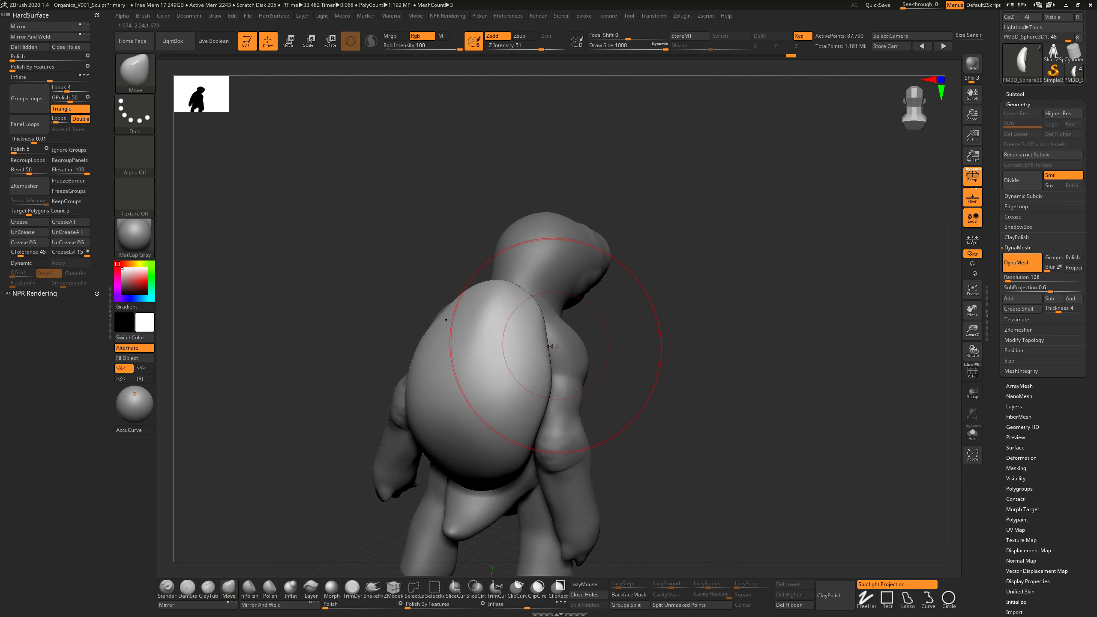
key("s")
left_click_drag(561, 344, 541, 346)
left_click_drag(622, 348, 659, 357)
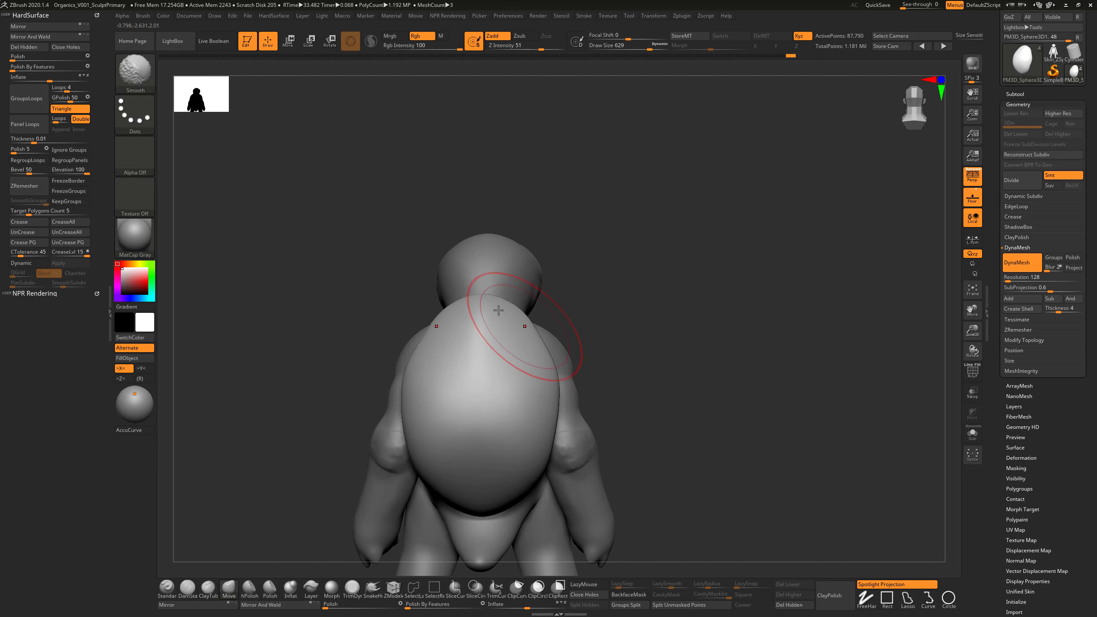
left_click_drag(473, 322, 457, 319)
left_click_drag(674, 344, 645, 344)
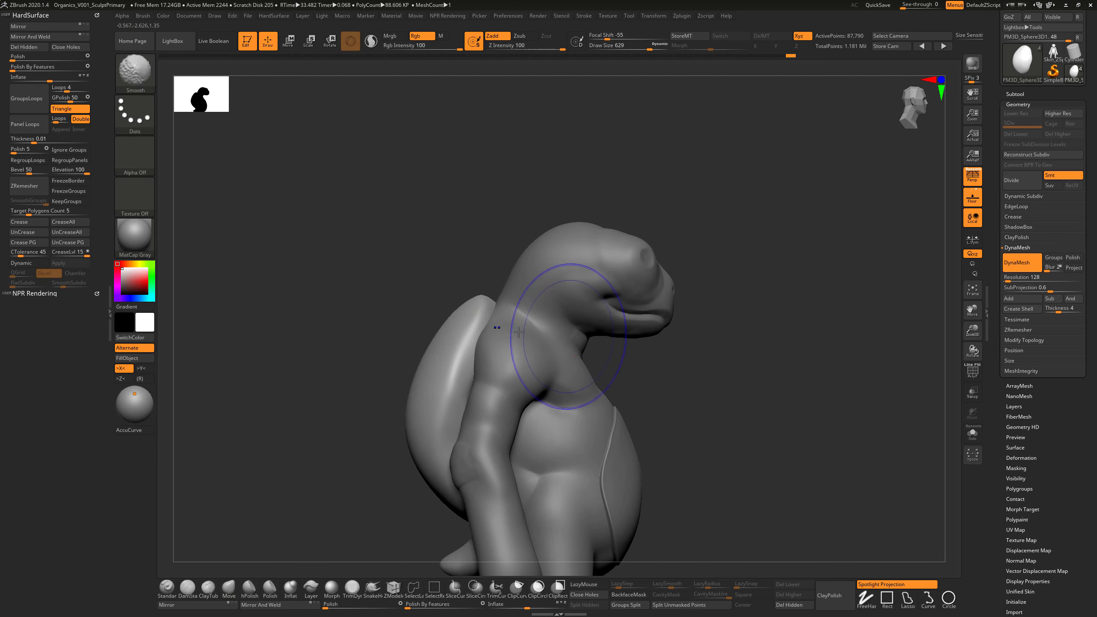
Shift the back shell's upper edge near the shoulder in side view with the Move brush at draw size 867.
key("s")
mouse_move(484, 325)
left_mouse_down()
mouse_move(496, 325)
mouse_move(481, 336)
left_mouse_up()
left_click_drag(624, 349, 593, 376)
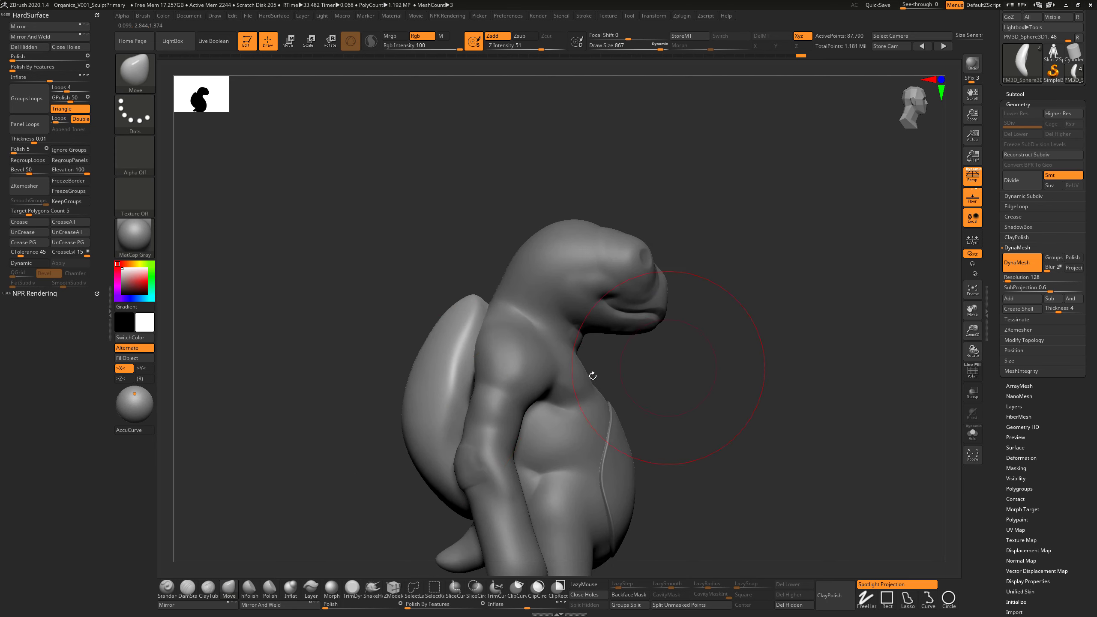
left_click_drag(682, 389, 595, 436)
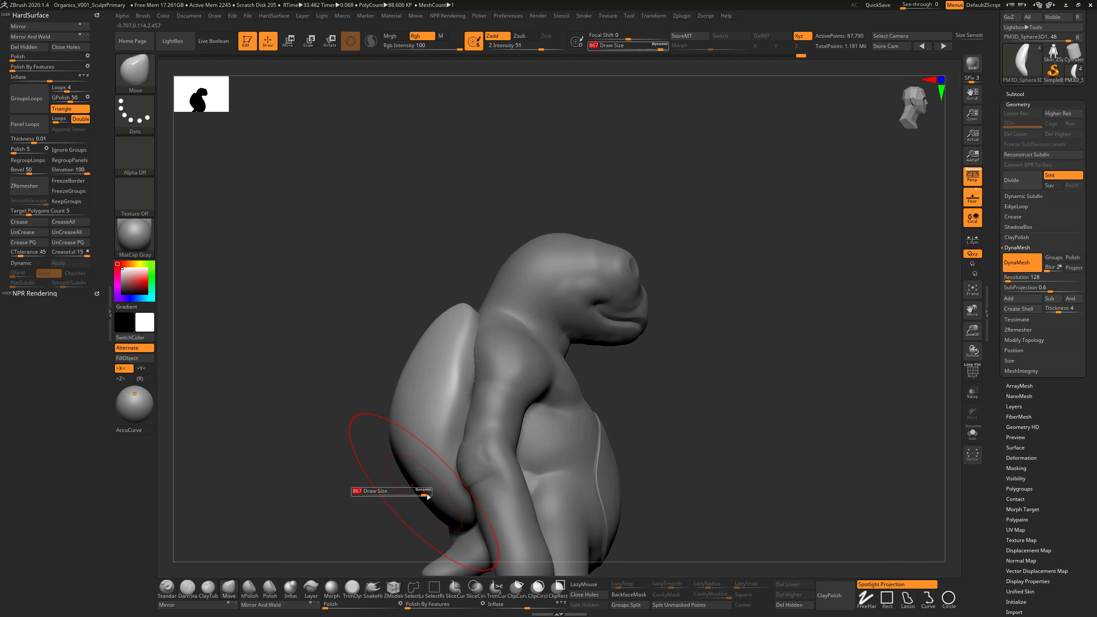
Broaden the back shell's main form with large Move brush strokes at draw size 1000.
mouse_move(427, 496)
left_mouse_down()
mouse_move(440, 497)
mouse_move(439, 416)
left_mouse_up()
mouse_move(363, 434)
left_mouse_down()
mouse_move(432, 428)
mouse_move(429, 418)
left_mouse_up()
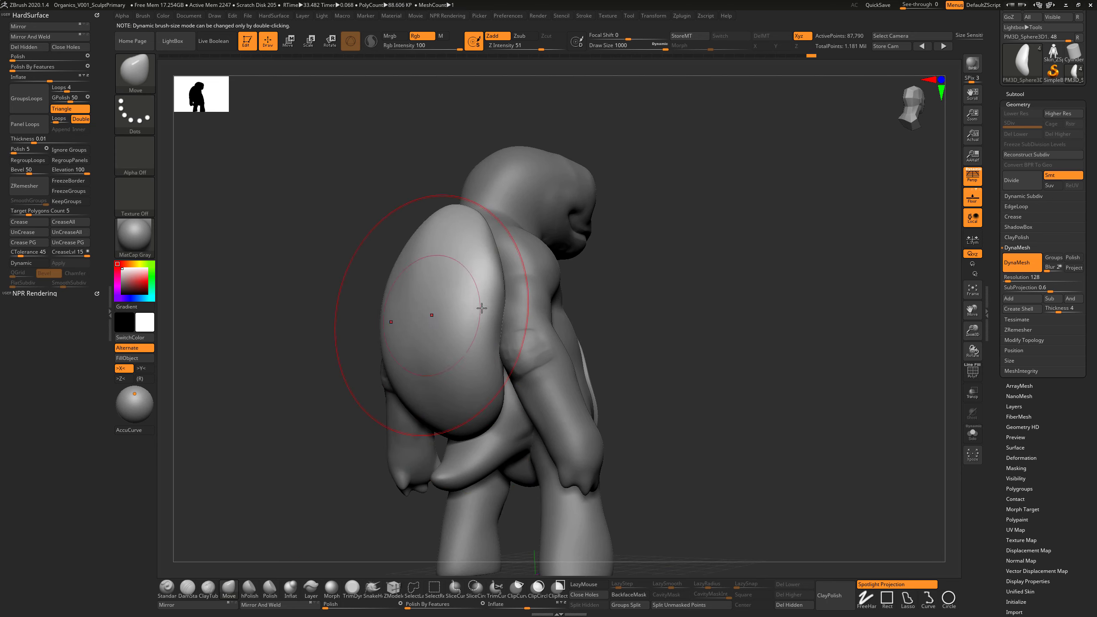
left_click_drag(609, 302, 675, 323)
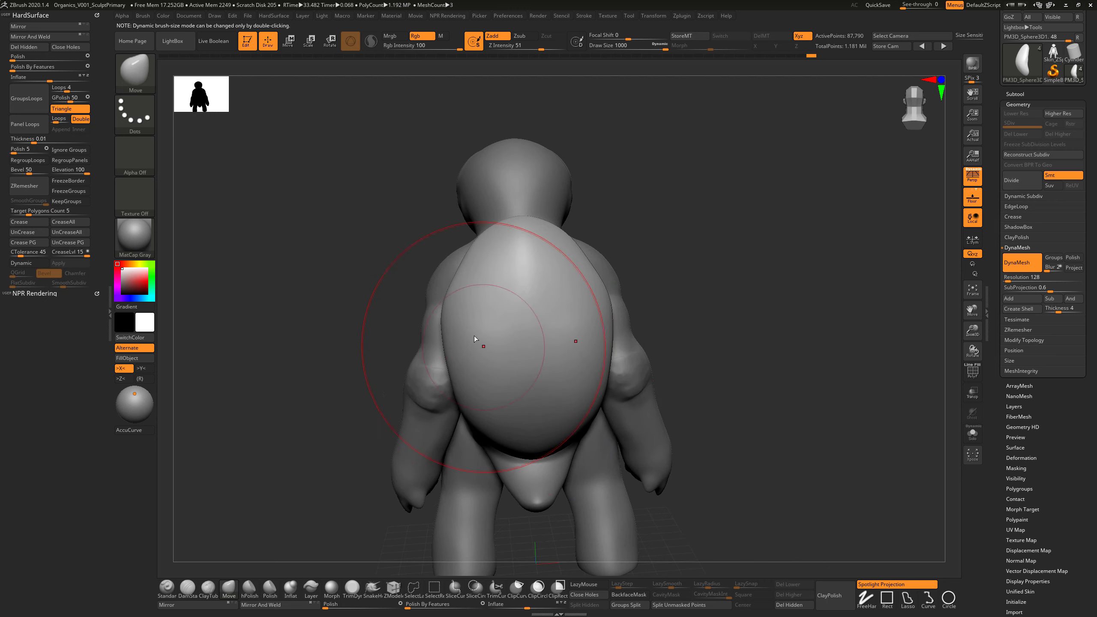
mouse_move(456, 322)
left_mouse_down()
mouse_move(469, 329)
mouse_move(455, 323)
mouse_move(456, 303)
left_mouse_up()
Even out the back shell's side and lower contours from behind with the Move brush at draw size 648.
key("s")
left_click_drag(673, 320, 709, 318)
left_click_drag(636, 345, 561, 372)
key("s")
left_click_drag(471, 442, 481, 435)
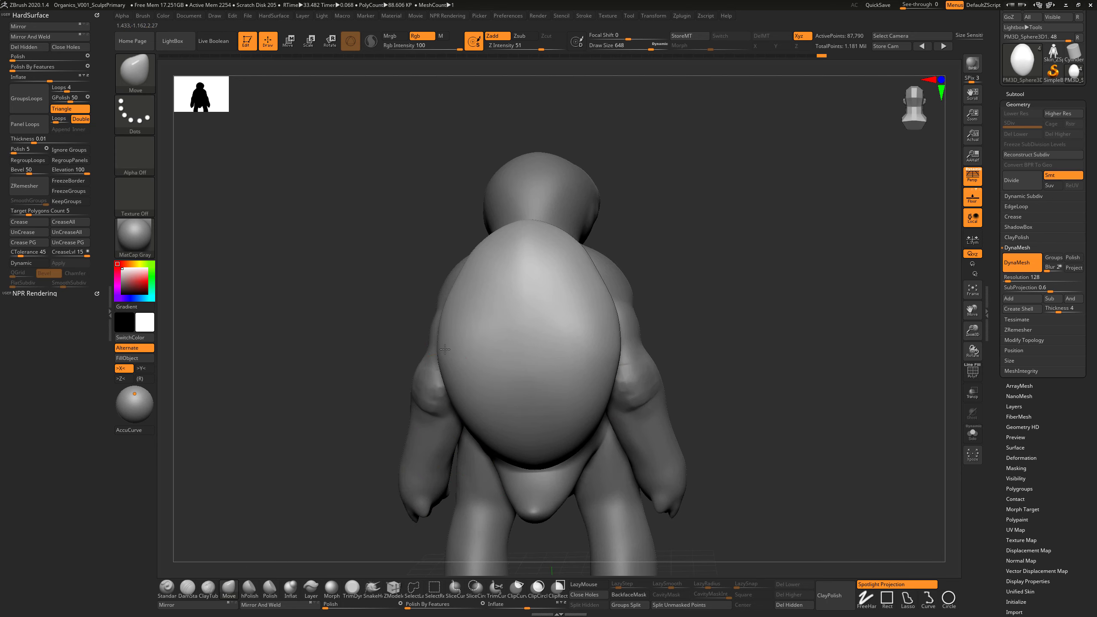
left_click_drag(445, 349, 452, 346)
left_click_drag(647, 289, 692, 303)
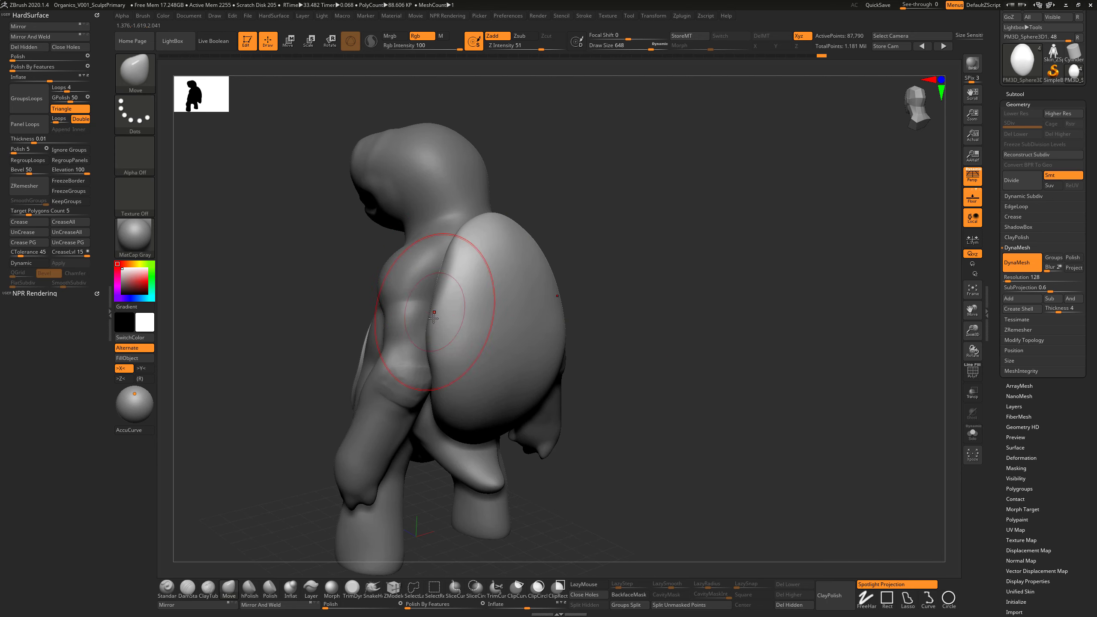
Refine the back shell's upper rim and lower end with the Move brush at draw sizes between 492 and 825.
left_click_drag(615, 239, 621, 277)
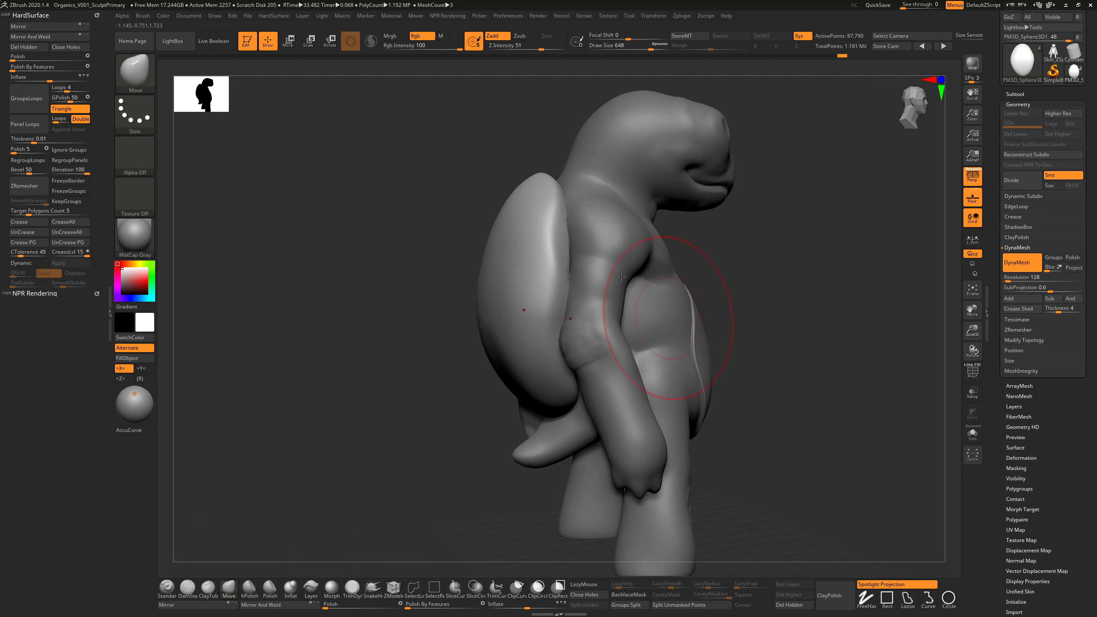
left_click_drag(526, 215, 529, 215)
mouse_move(630, 287)
left_mouse_down()
mouse_move(738, 321)
mouse_move(522, 381)
left_mouse_up()
left_click_drag(490, 418, 478, 374)
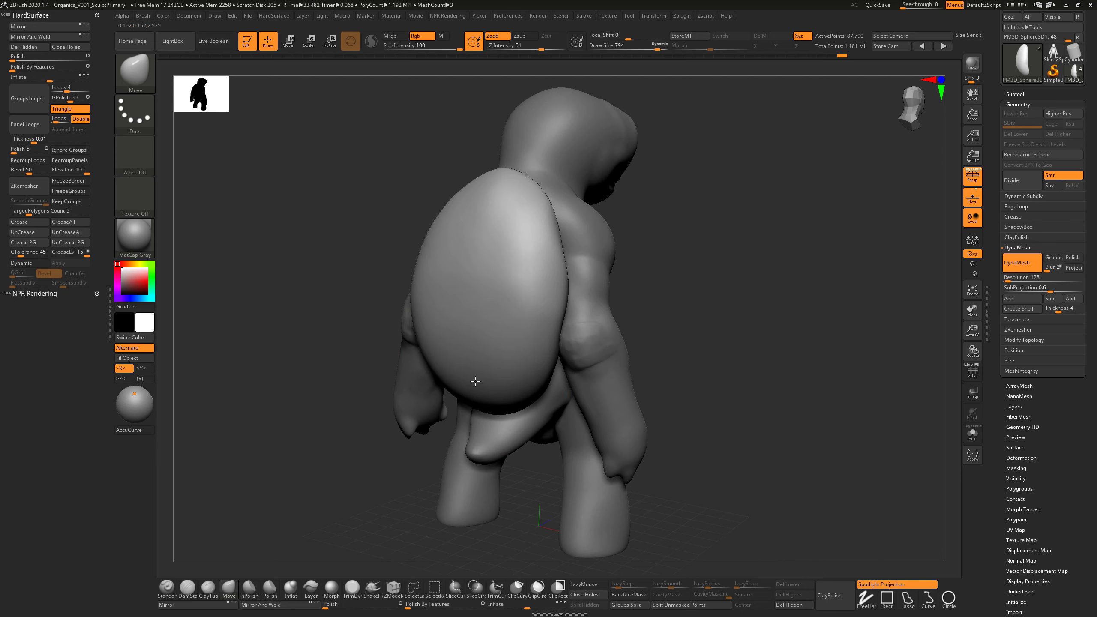
mouse_move(674, 331)
left_mouse_down()
mouse_move(723, 326)
mouse_move(671, 349)
mouse_move(671, 385)
mouse_move(691, 393)
mouse_move(661, 392)
mouse_move(713, 398)
mouse_move(735, 366)
mouse_move(685, 346)
mouse_move(750, 358)
mouse_move(516, 232)
mouse_move(490, 241)
left_mouse_up()
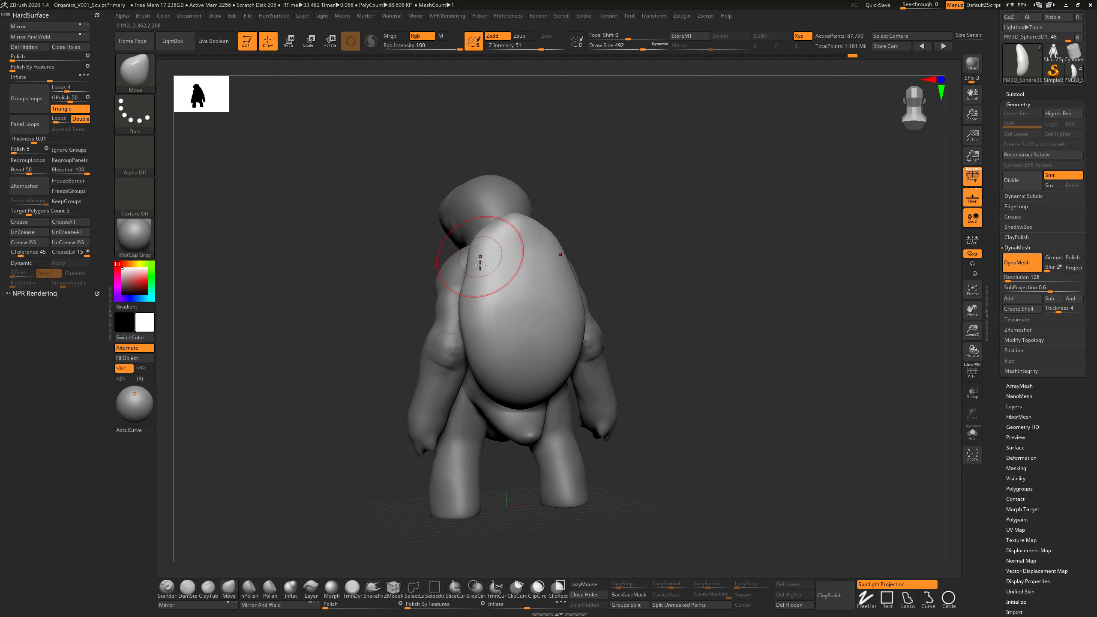
mouse_move(574, 224)
left_mouse_down()
mouse_move(626, 233)
mouse_move(610, 238)
mouse_move(617, 225)
mouse_move(585, 198)
mouse_move(535, 219)
mouse_move(599, 240)
mouse_move(609, 263)
left_mouse_up()
key("s")
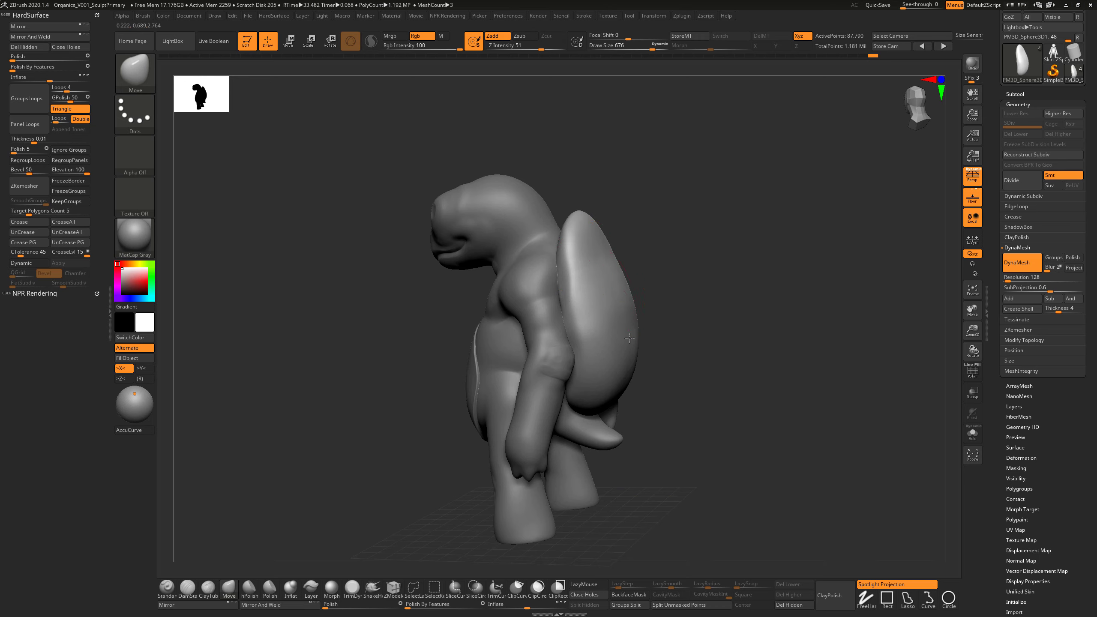
mouse_move(680, 326)
left_mouse_down()
mouse_move(729, 308)
mouse_move(727, 291)
left_mouse_up()
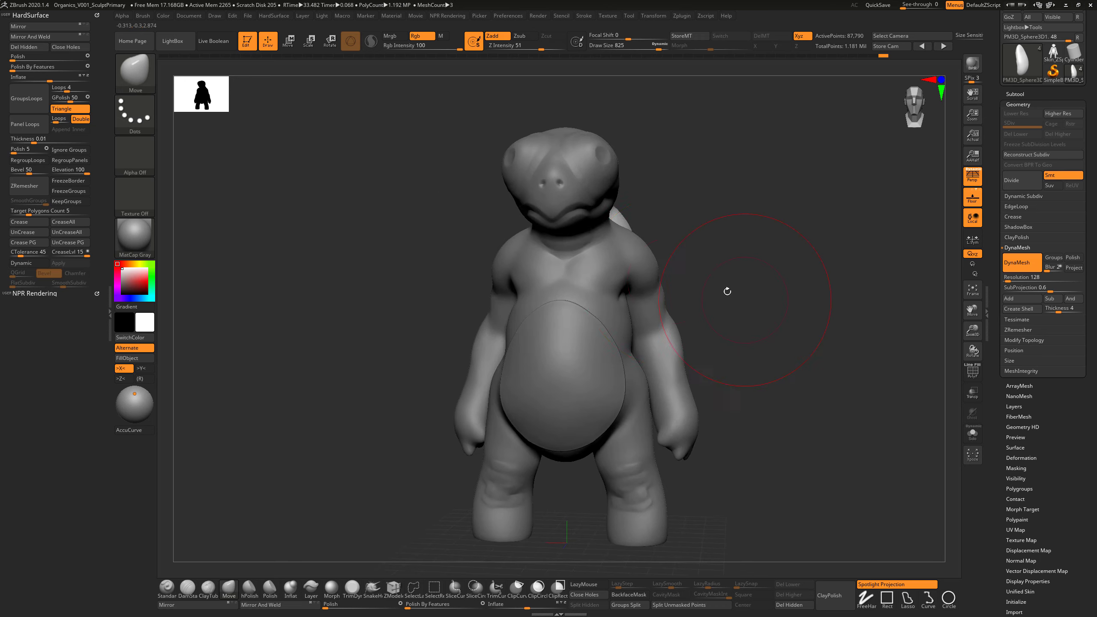
Select the body and render the whole turtle with shadows to examine its overall form.
left_click(647, 258, "alt")
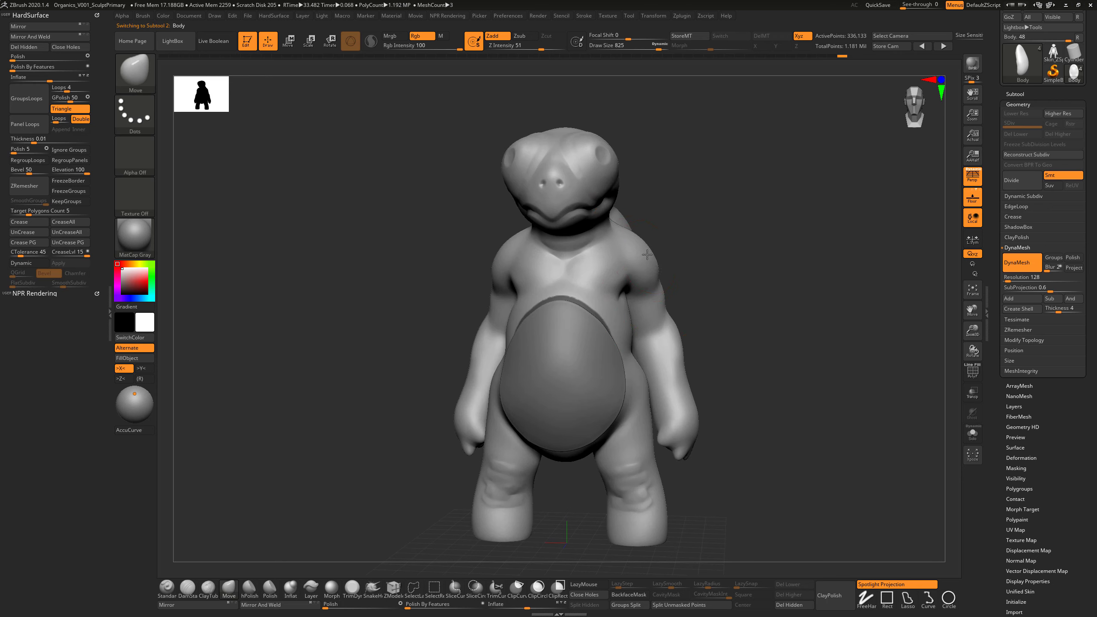
mouse_move(663, 251)
left_mouse_down()
mouse_move(688, 252)
mouse_move(722, 286)
mouse_move(779, 306)
mouse_move(840, 382)
mouse_move(732, 343)
left_mouse_up()
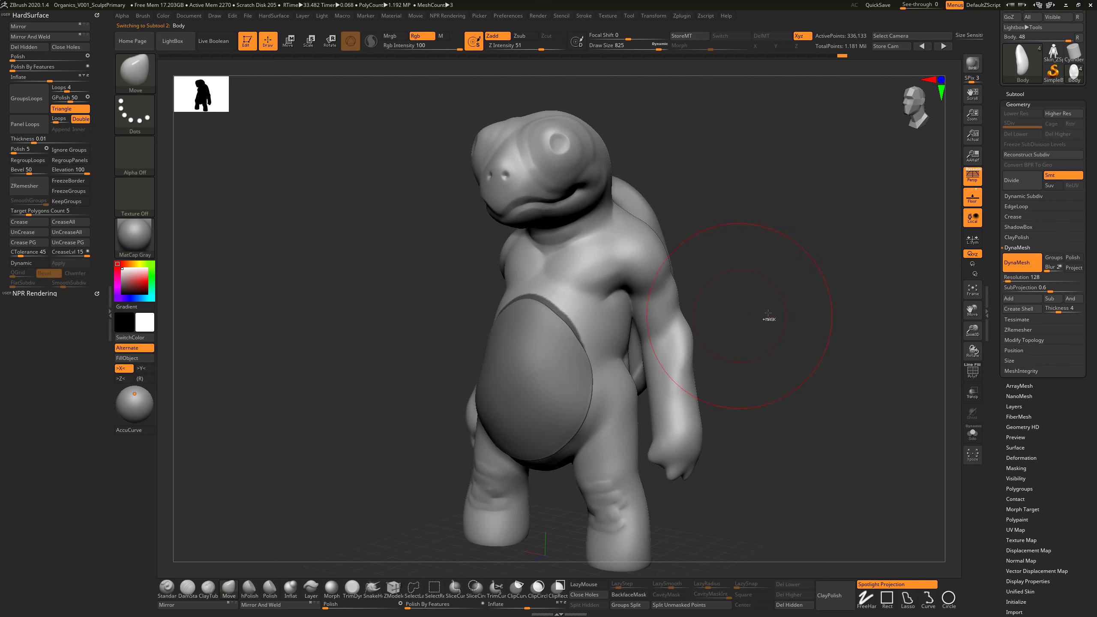
mouse_move(767, 397)
left_mouse_down()
mouse_move(799, 343)
mouse_move(820, 384)
left_mouse_up()
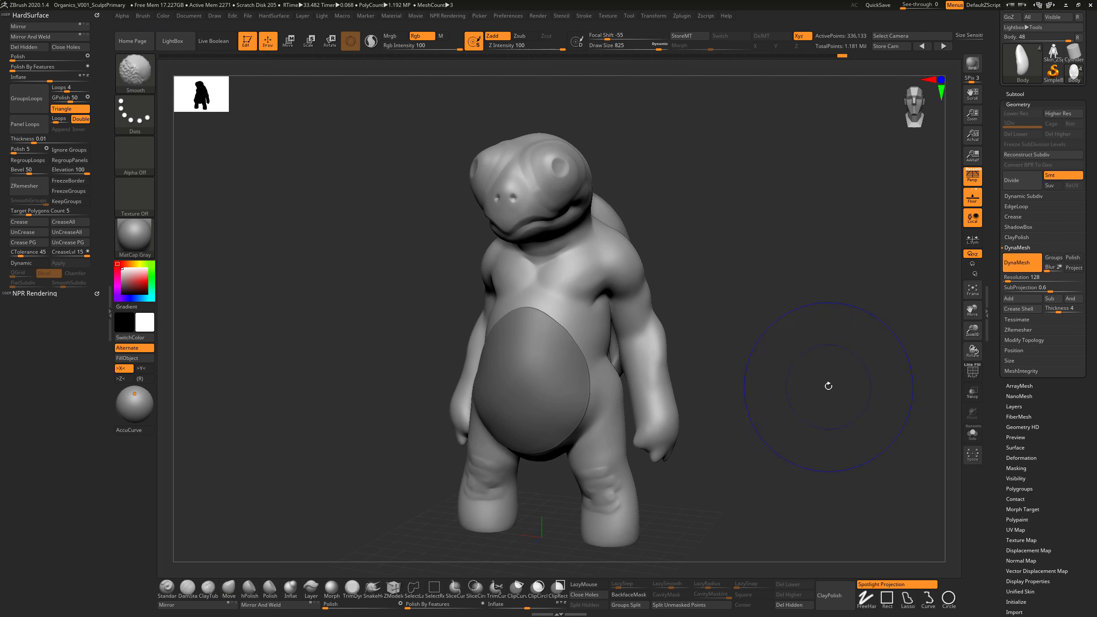
key("shift+r")
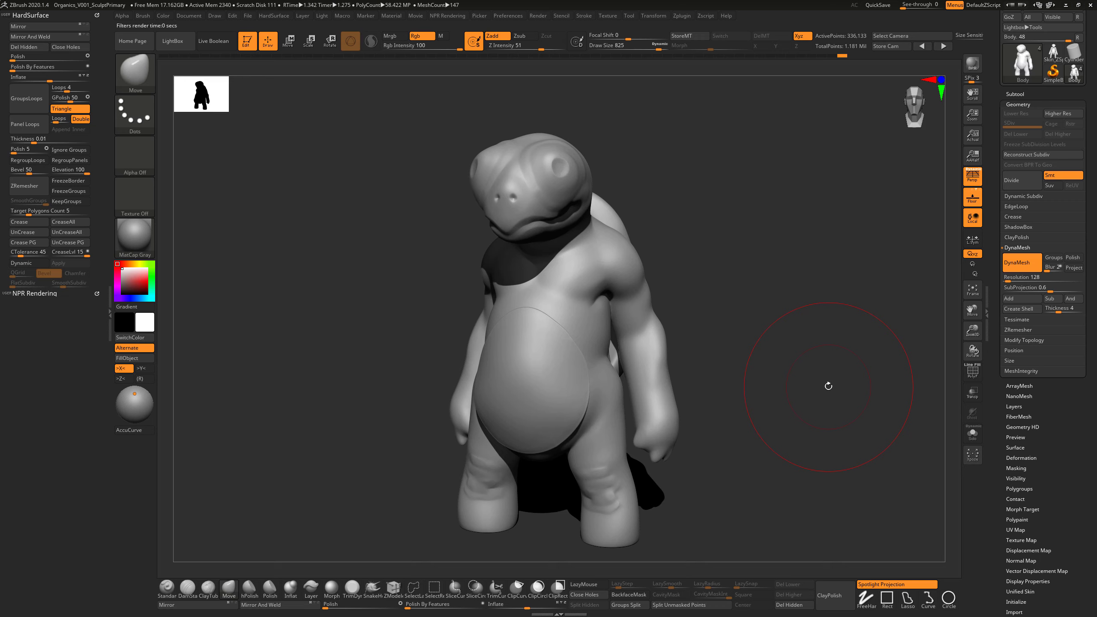
Rename the back shell's PM3D_Sphere3D1 subtool as BackShell.
left_click(1013, 95)
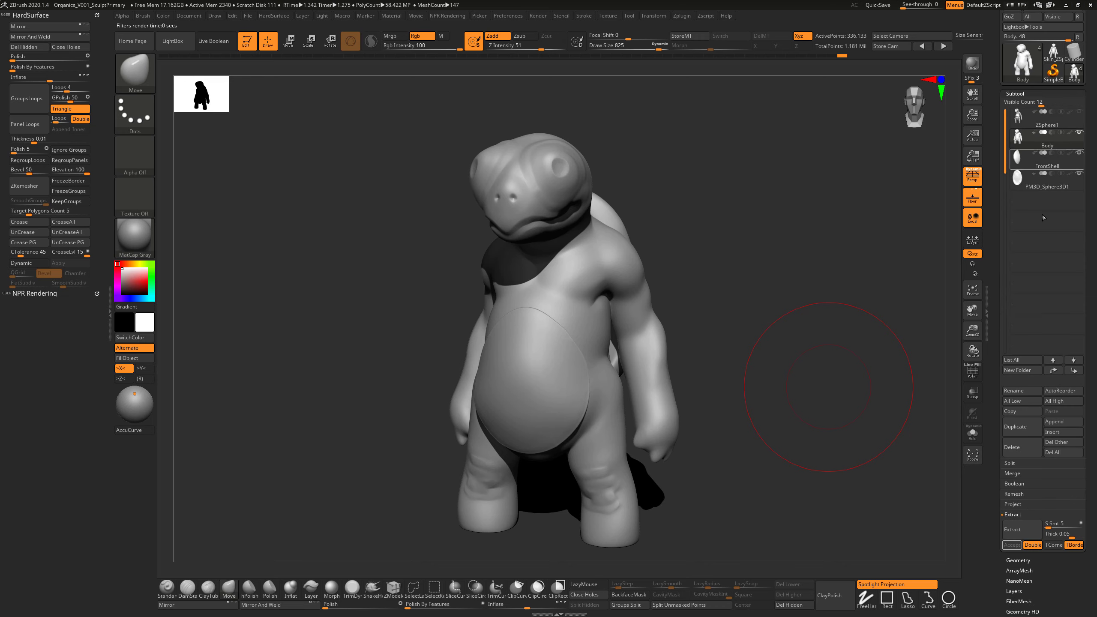
left_click(1020, 188)
left_click(1022, 391)
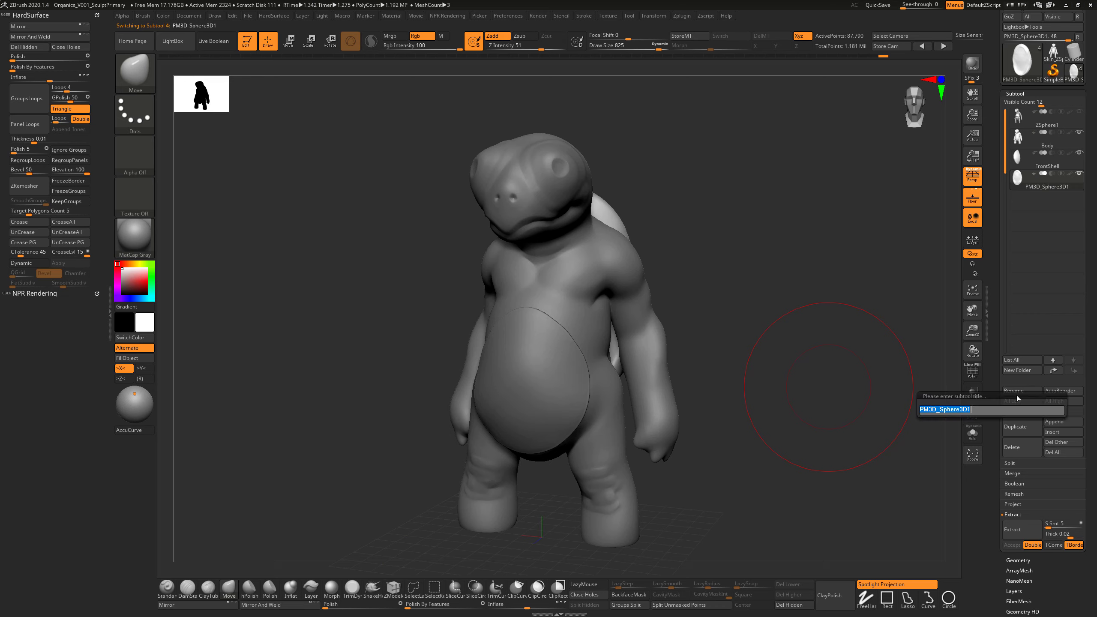
type("BackShe")
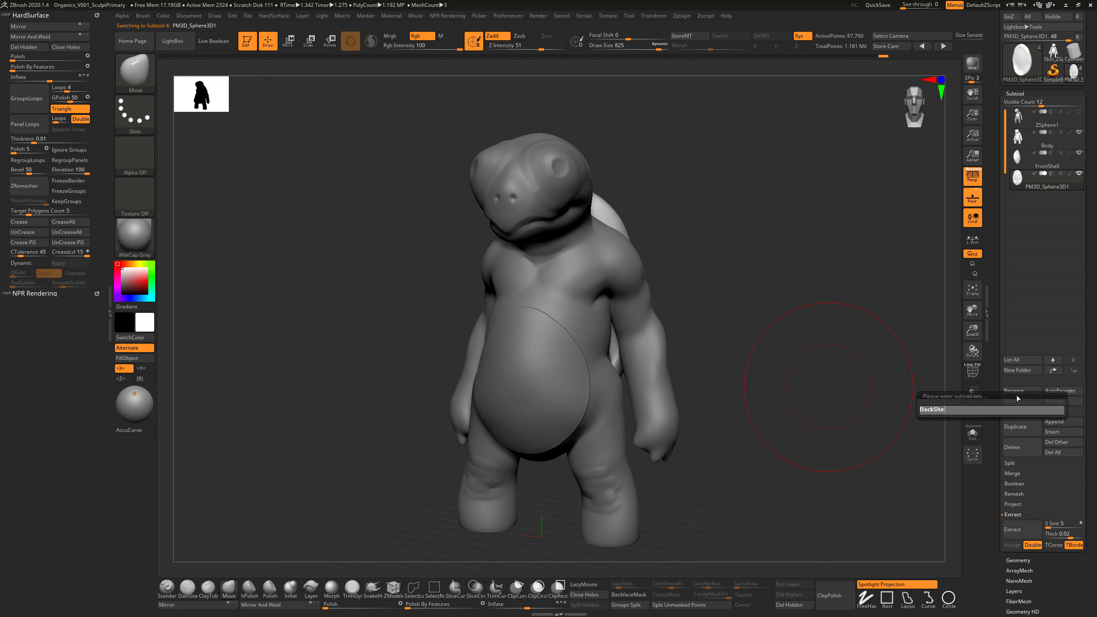
type("ll")
key("Return")
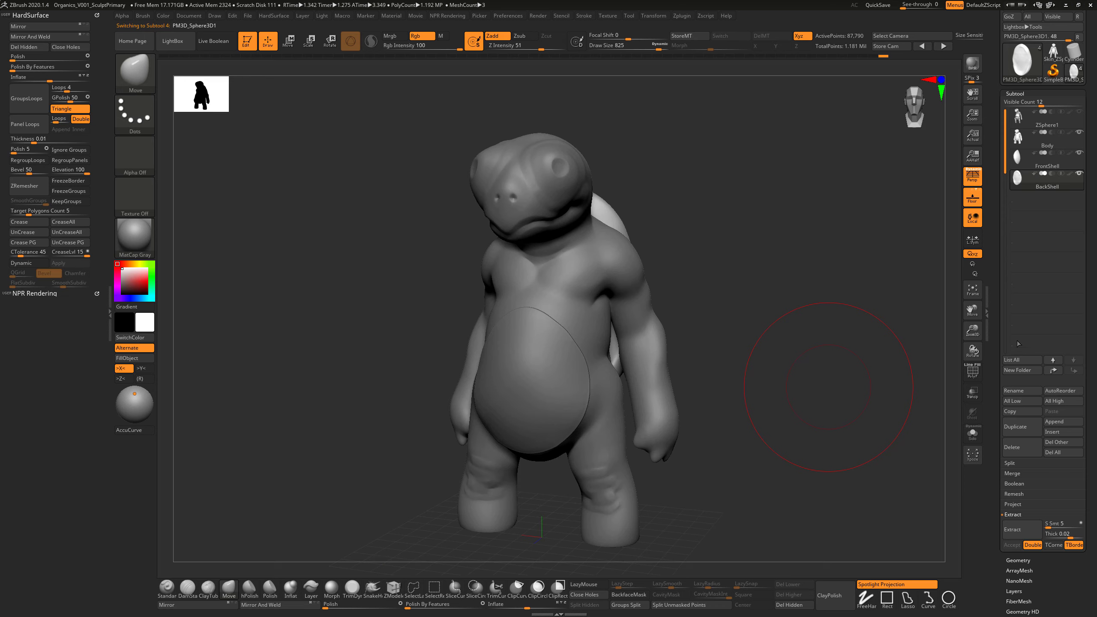
Append a Sphere3D subtool and rename it Eye.
left_click(1061, 423)
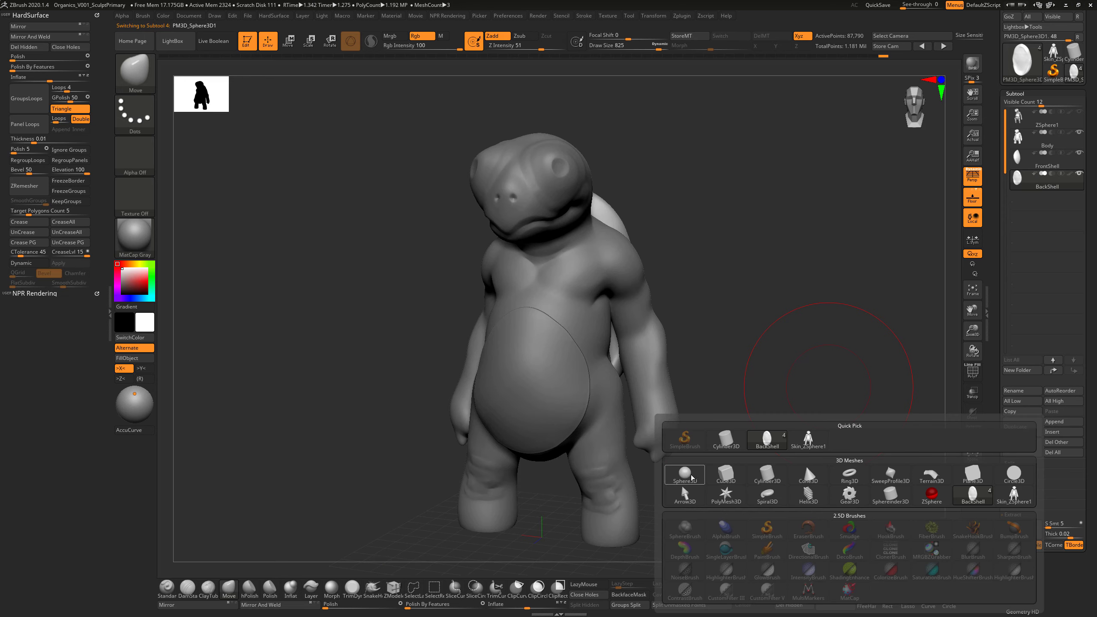
left_click(692, 476)
left_click(1023, 391)
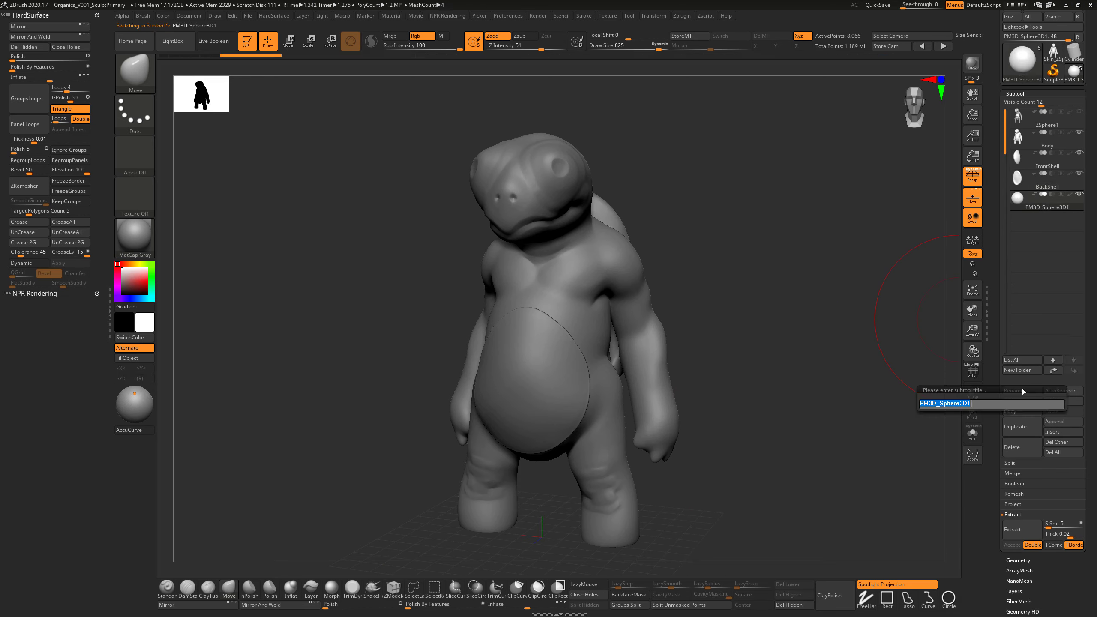
type("Eye")
key("Return")
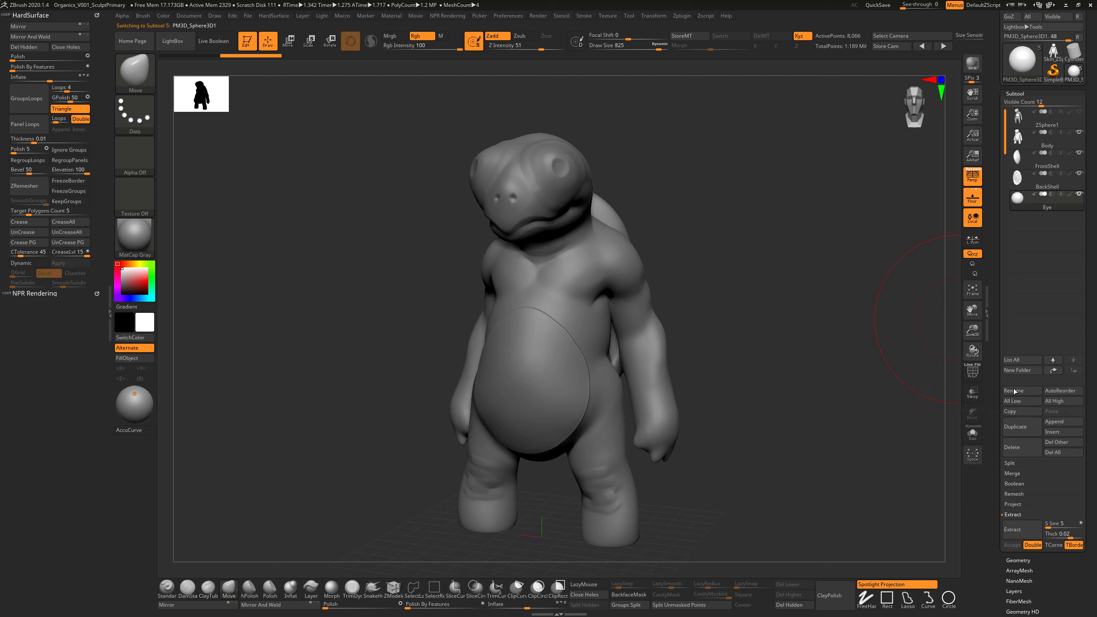
Move the eye sphere up to head height and forward to the front of the head.
left_click(296, 43)
left_click_drag(529, 374, 619, 190)
left_click_drag(719, 248, 667, 247)
left_click_drag(668, 143, 565, 139)
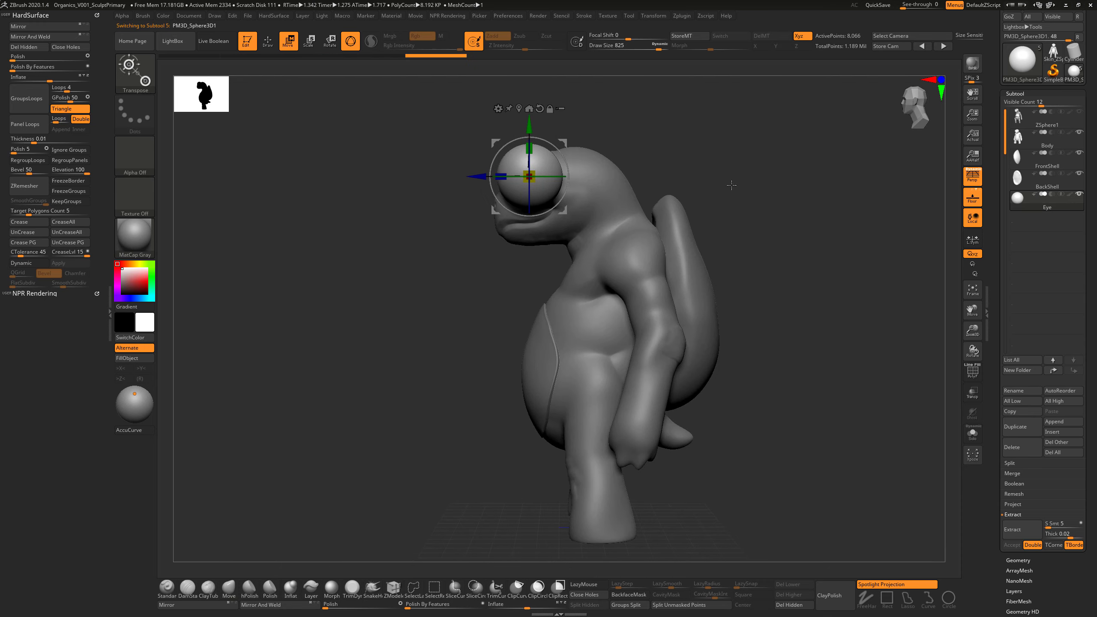
left_click_drag(730, 184, 819, 260, "shift")
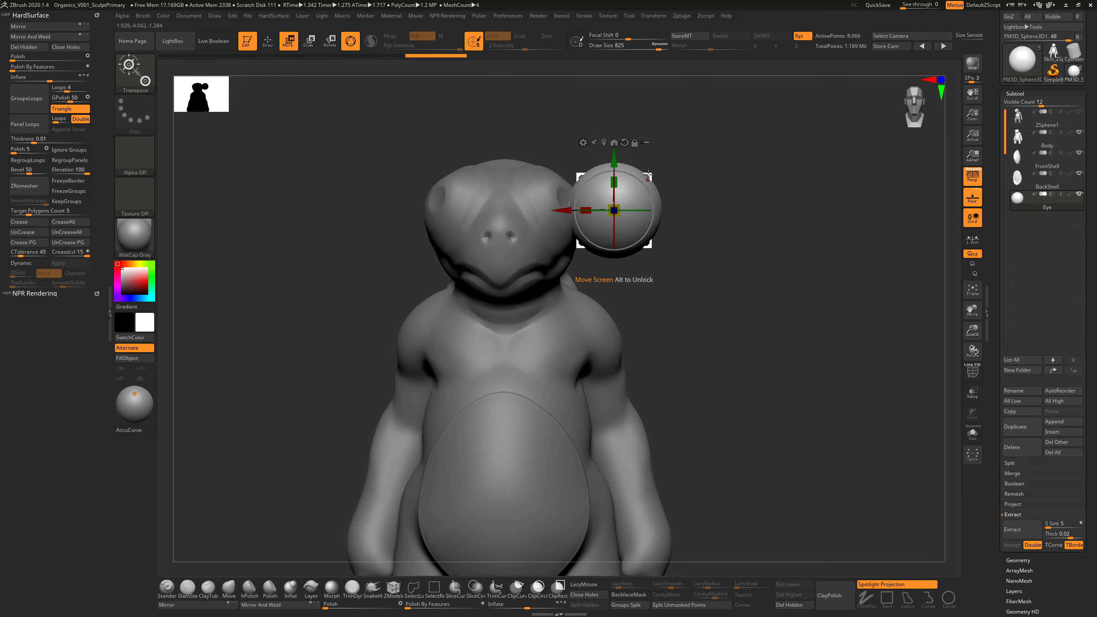
Fit the eye sphere into the eye socket on one side of the head, fine-tuning its position and size in front view.
left_click_drag(650, 172, 583, 166)
left_click_drag(730, 207, 630, 208)
left_click_drag(753, 184, 760, 186, "alt")
left_click_drag(547, 204, 545, 209)
left_click_drag(765, 135, 786, 135)
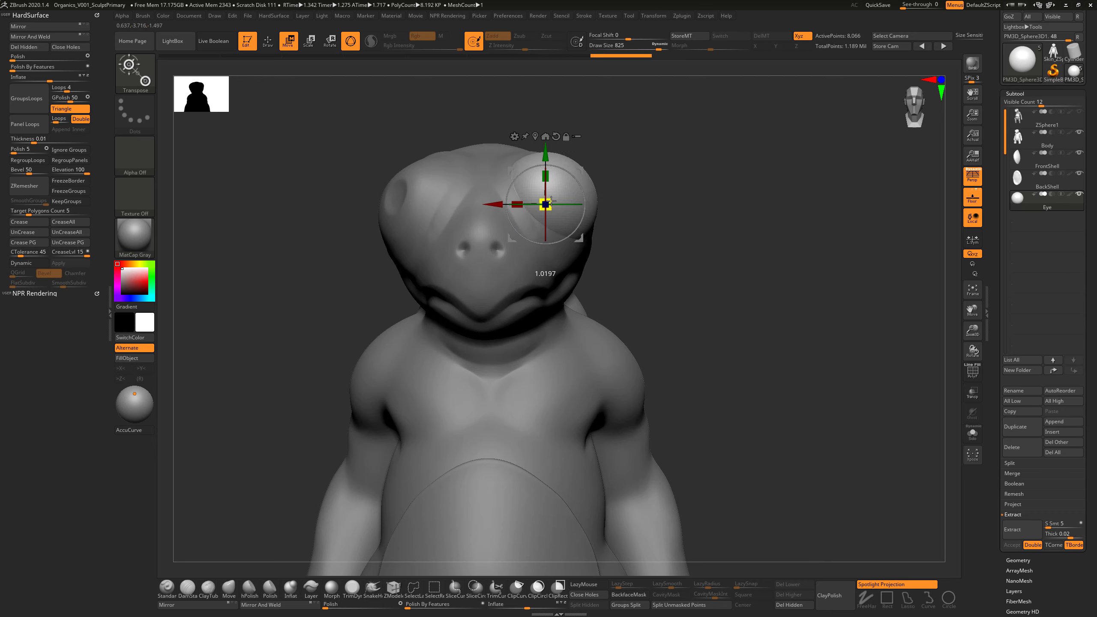
left_click_drag(550, 202, 550, 204)
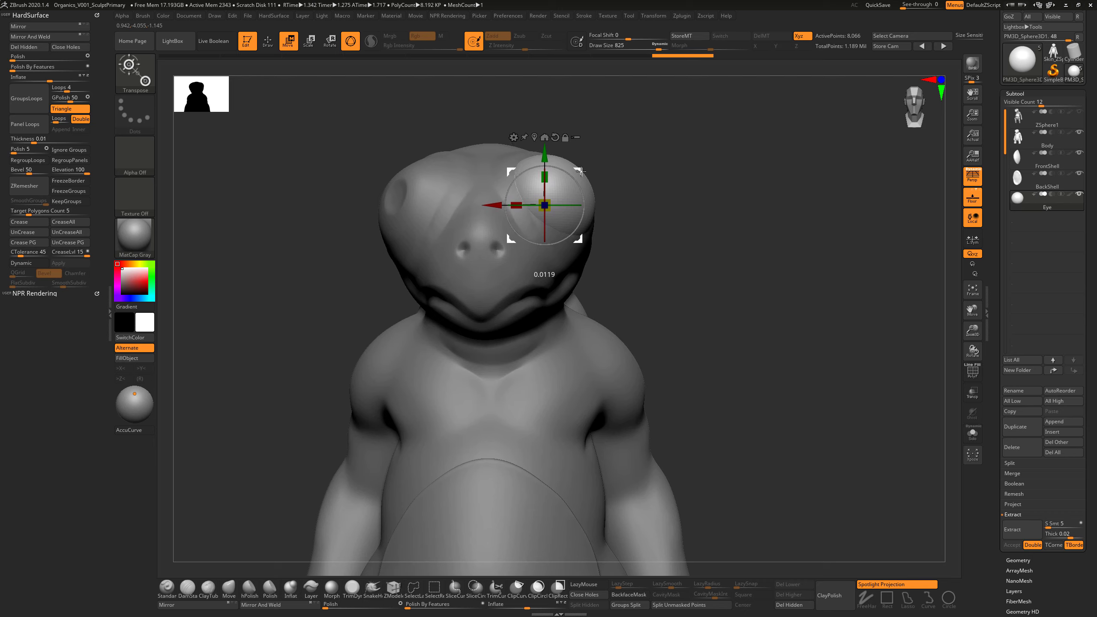
left_click_drag(588, 166, 738, 159)
left_click_drag(539, 159, 540, 158)
left_click_drag(769, 129, 709, 181)
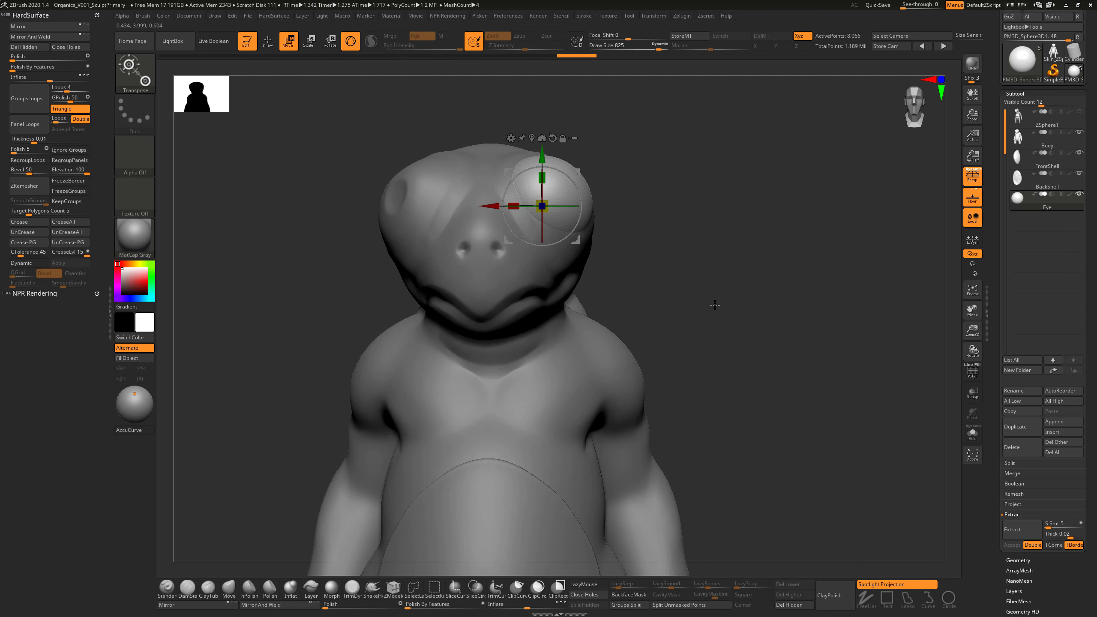
Mirror the eye to the other side of the head with Mirror And Weld, and return to draw mode.
left_click(218, 605)
left_click(259, 605)
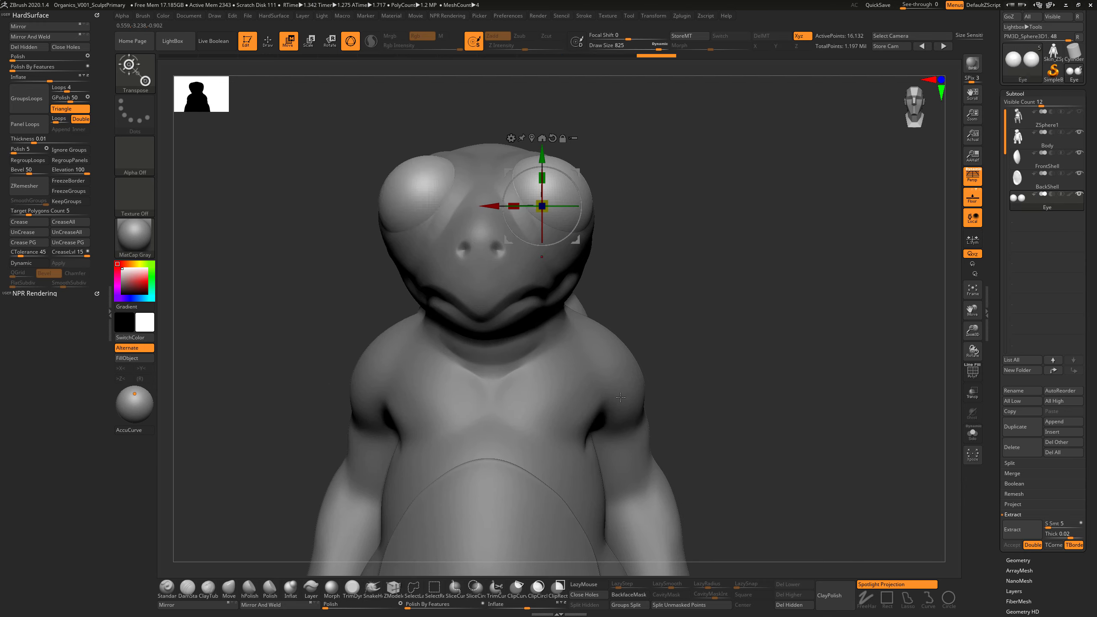
mouse_move(812, 331)
left_mouse_down()
mouse_move(765, 332)
mouse_move(800, 330)
mouse_move(778, 298)
mouse_move(771, 236)
left_mouse_up()
key("q")
left_click_drag(748, 283, 775, 278)
mouse_move(834, 318)
left_mouse_down()
mouse_move(791, 320)
mouse_move(807, 338)
mouse_move(807, 368)
mouse_move(827, 373)
mouse_move(816, 368)
mouse_move(821, 381)
mouse_move(813, 373)
left_mouse_up()
key("shift")
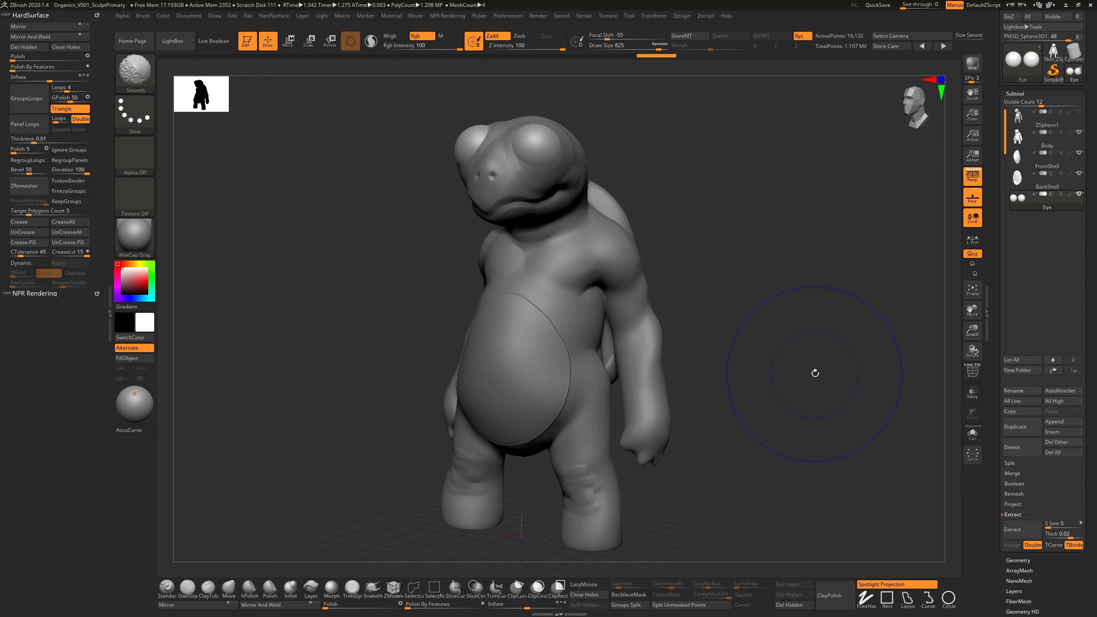